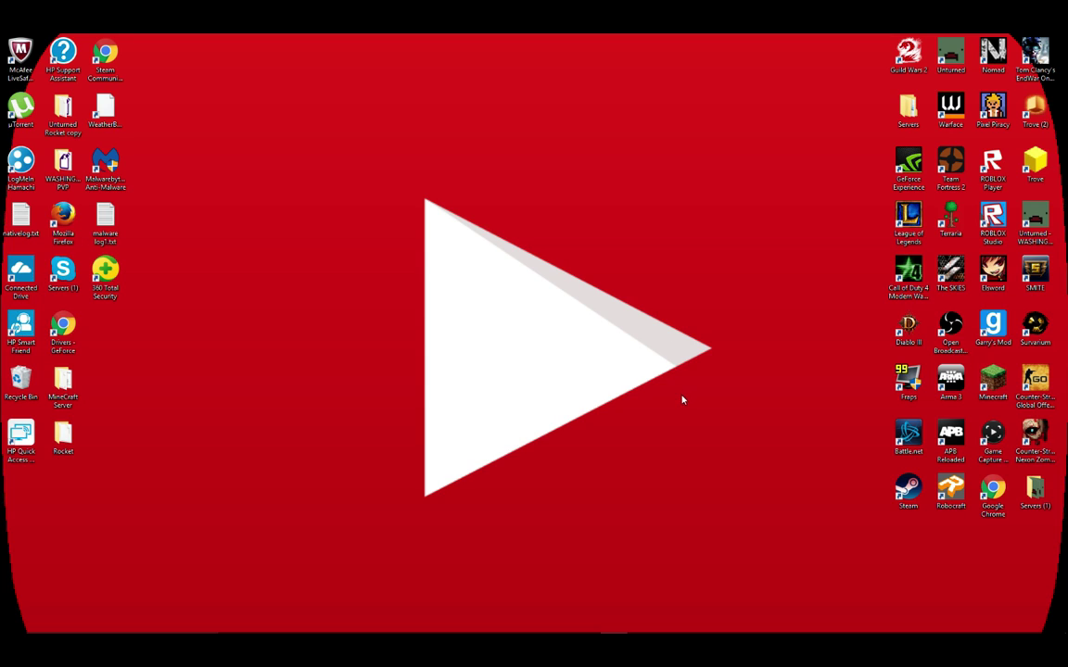
Open Unturned's local install folder from Steam's Library through Properties > Local Files.
mouse_move(596, 634)
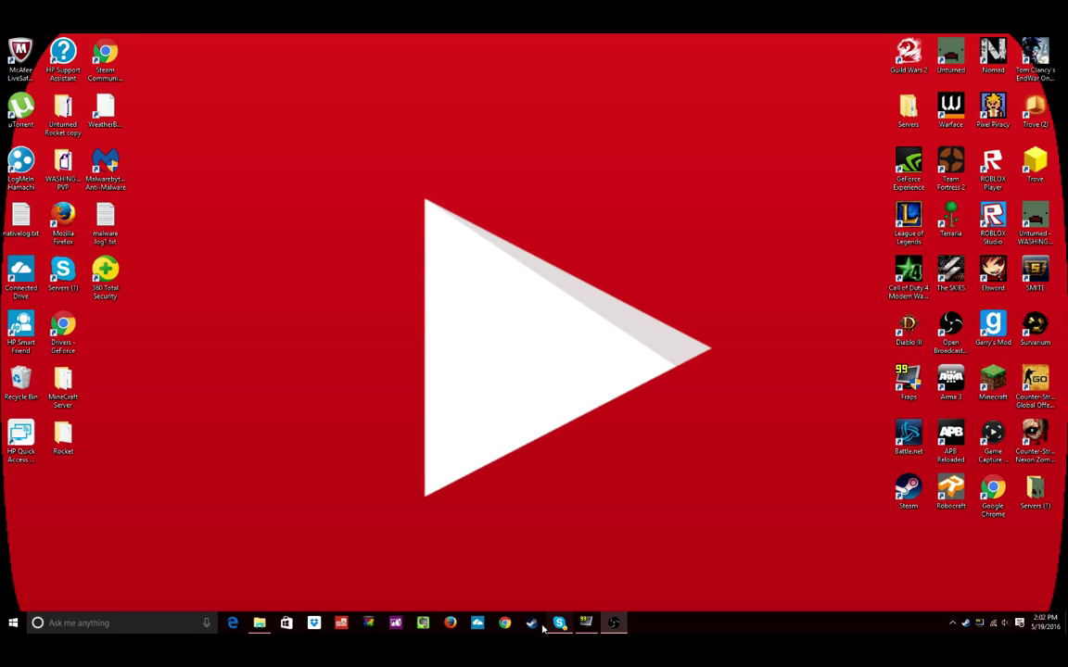
click(536, 625)
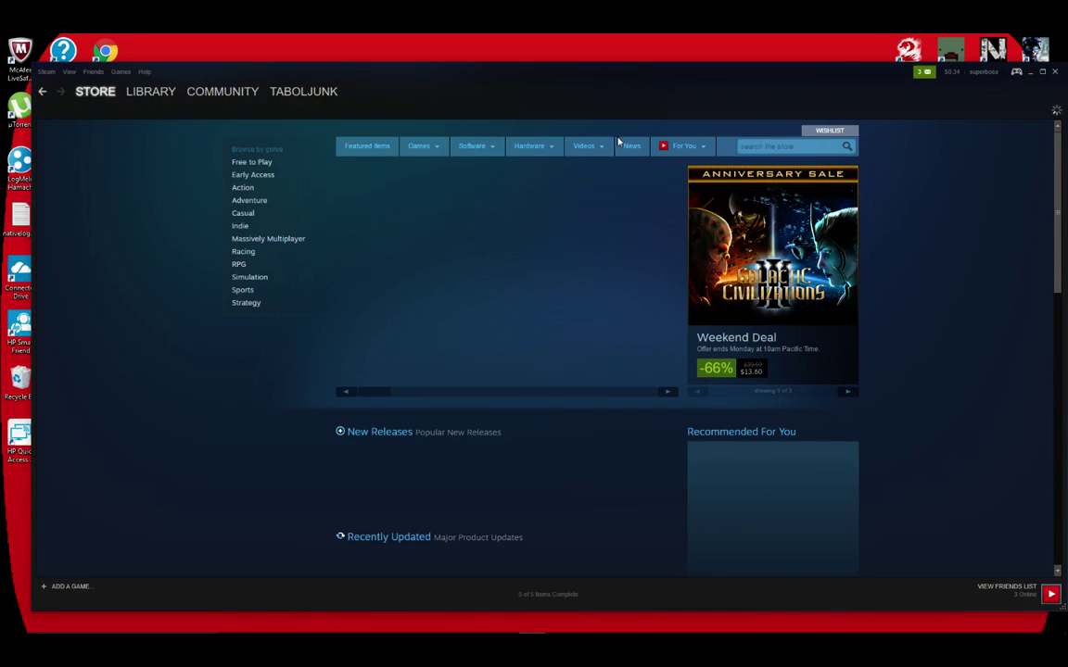
mouse_move(96, 92)
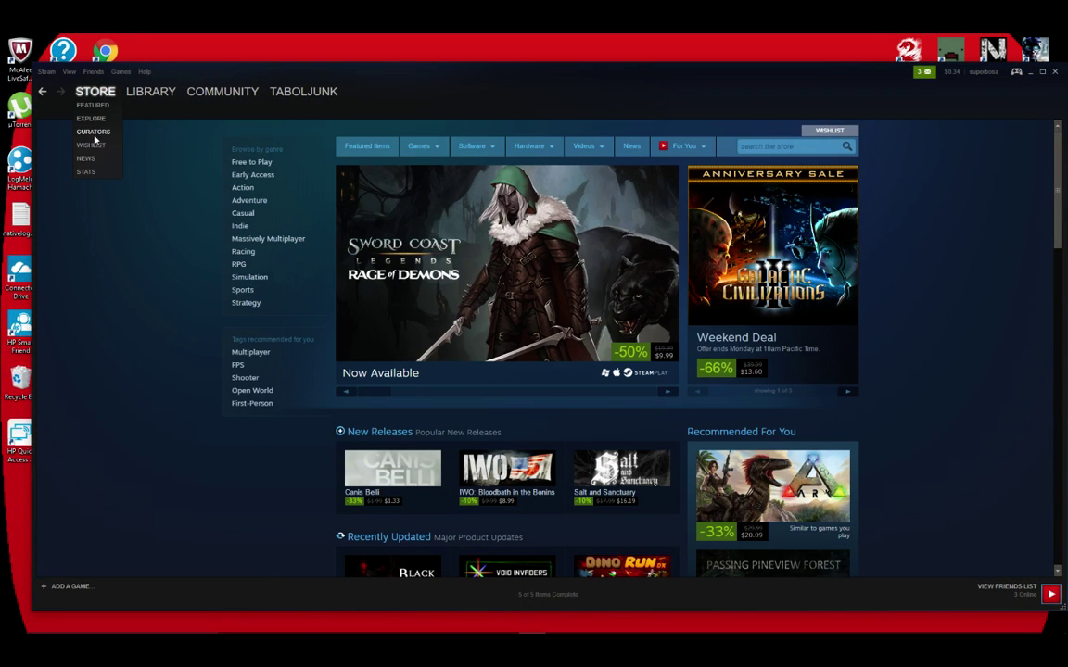
click(130, 95)
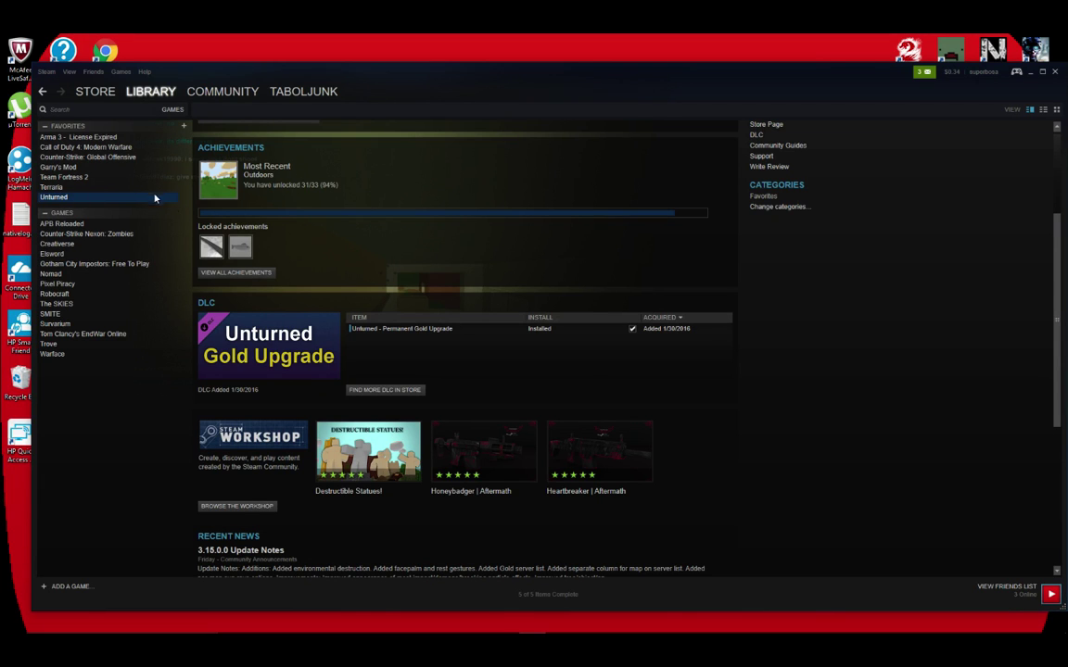
right_click(66, 199)
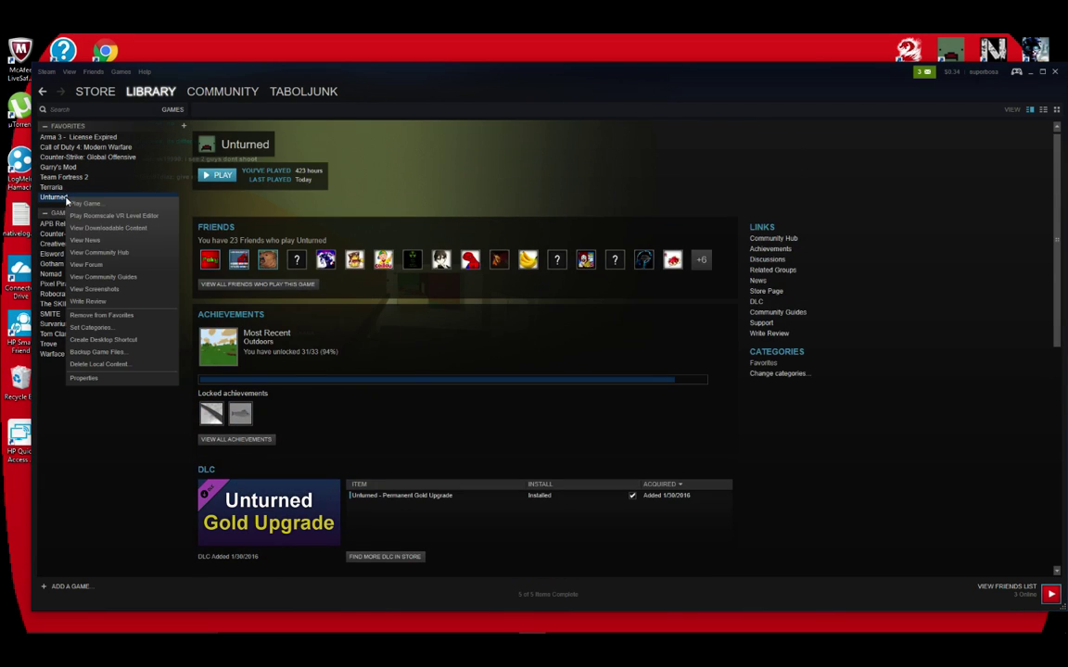
click(88, 377)
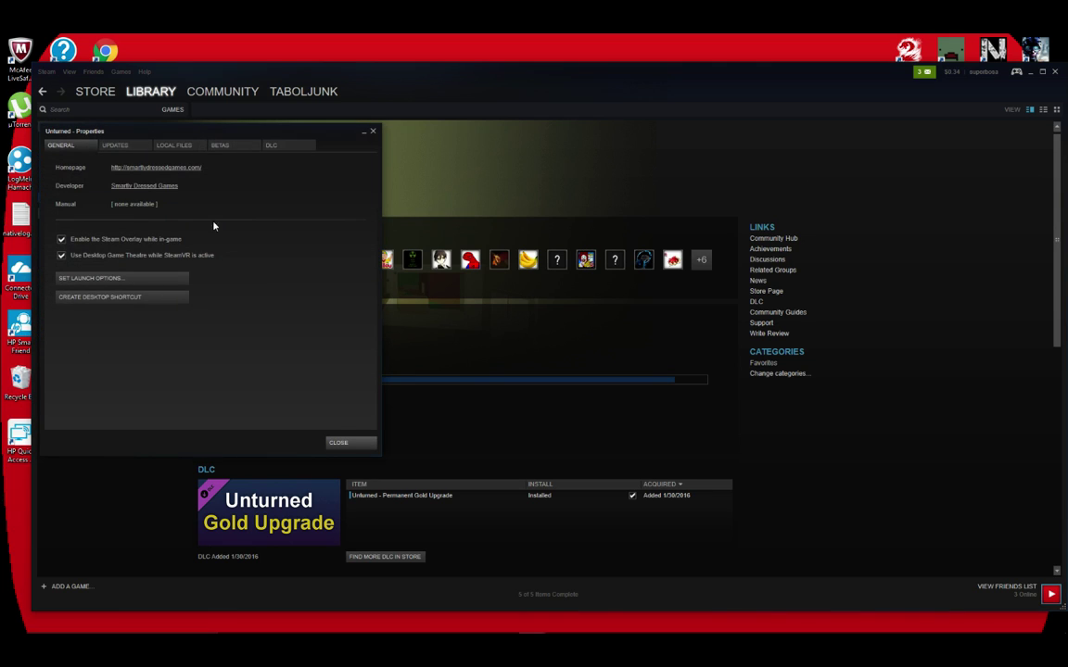
click(199, 147)
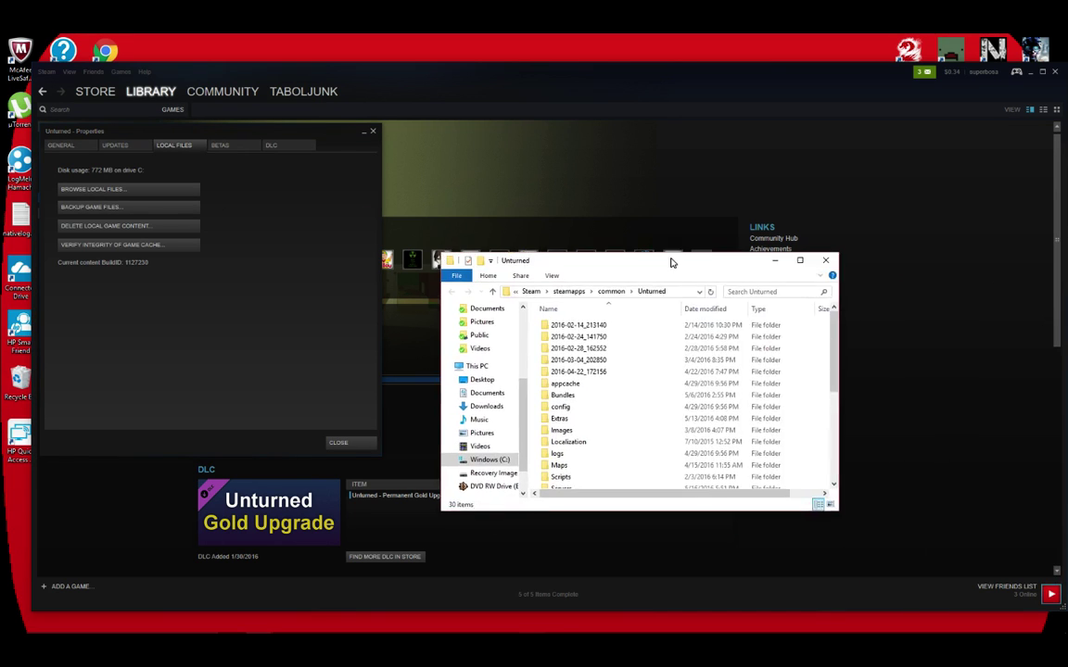
Create an Unturned.exe shortcut in the Unturned folder and select it.
drag(672, 258, 501, 36)
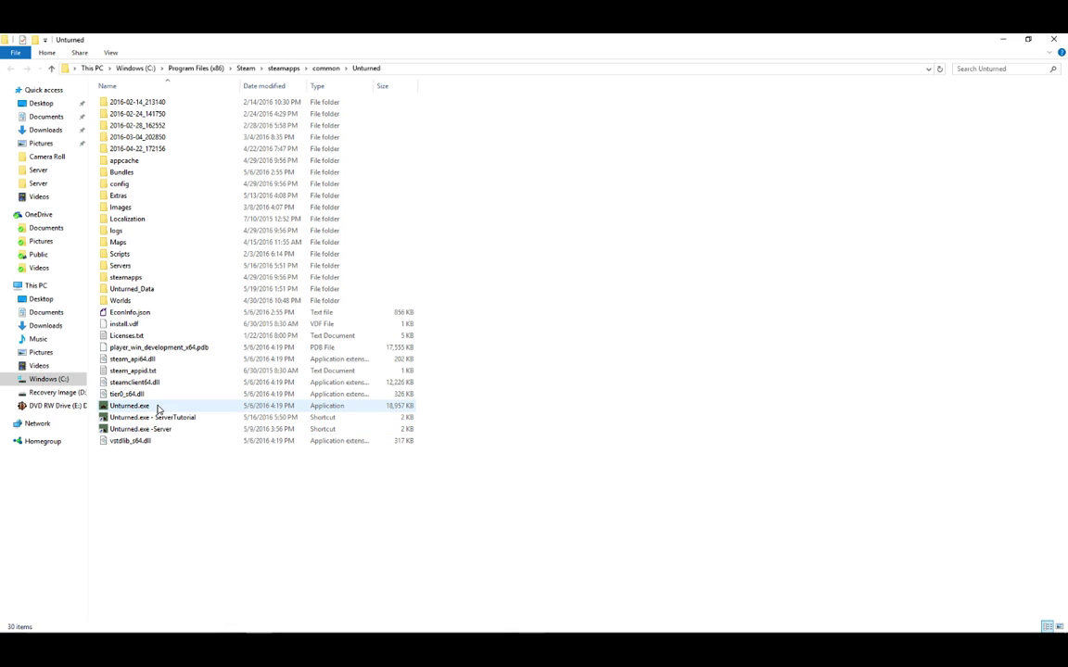
right_click(158, 407)
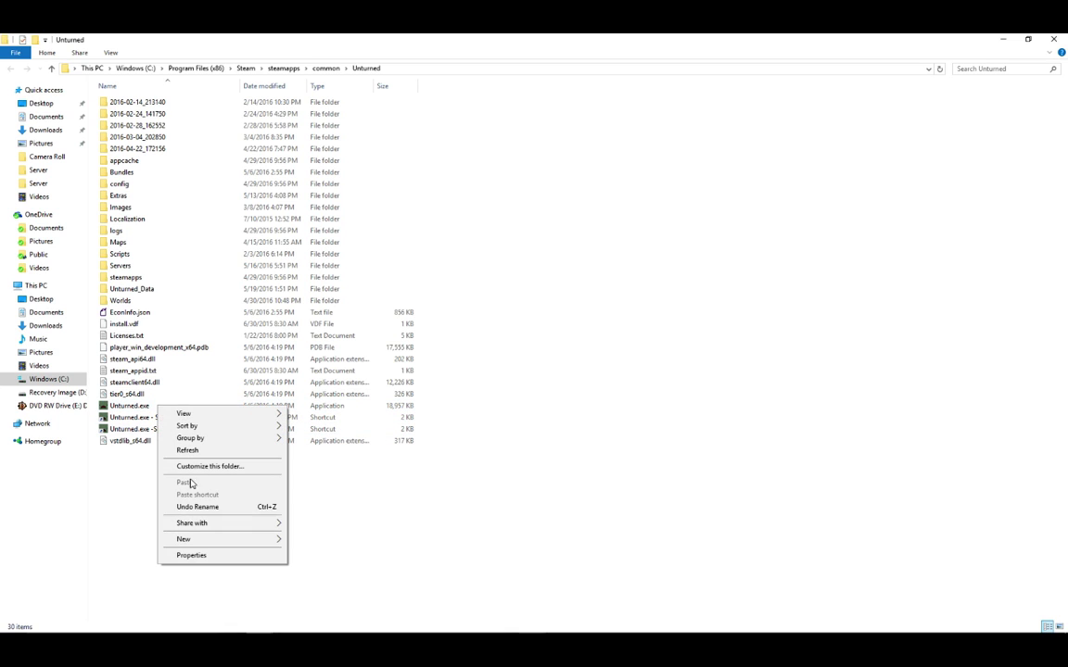
click(131, 406)
right_click(138, 406)
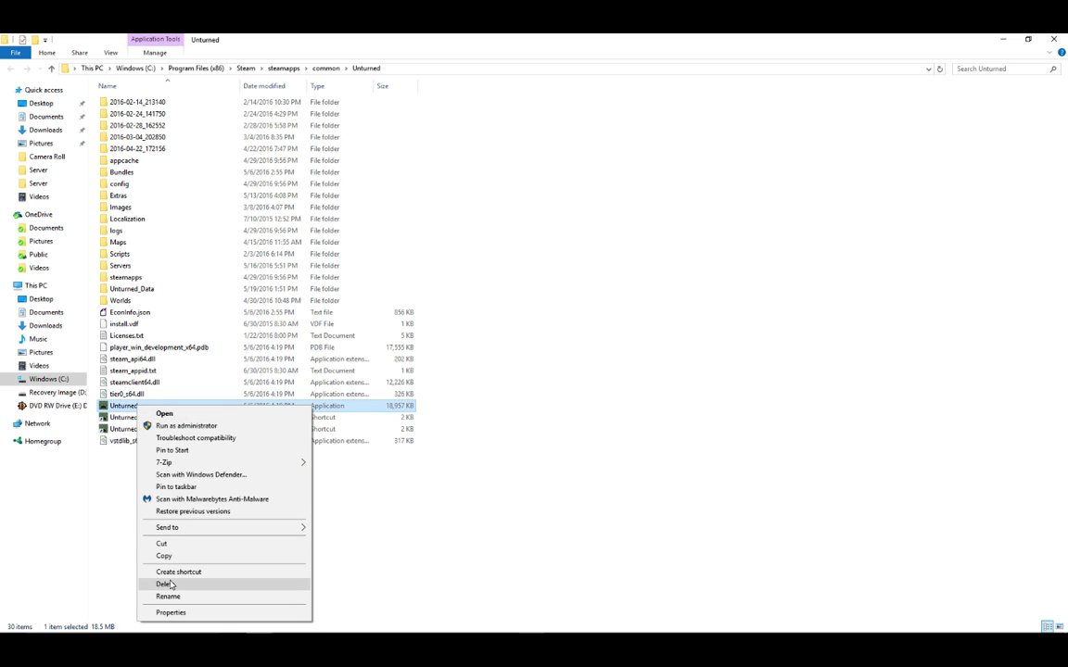
click(184, 573)
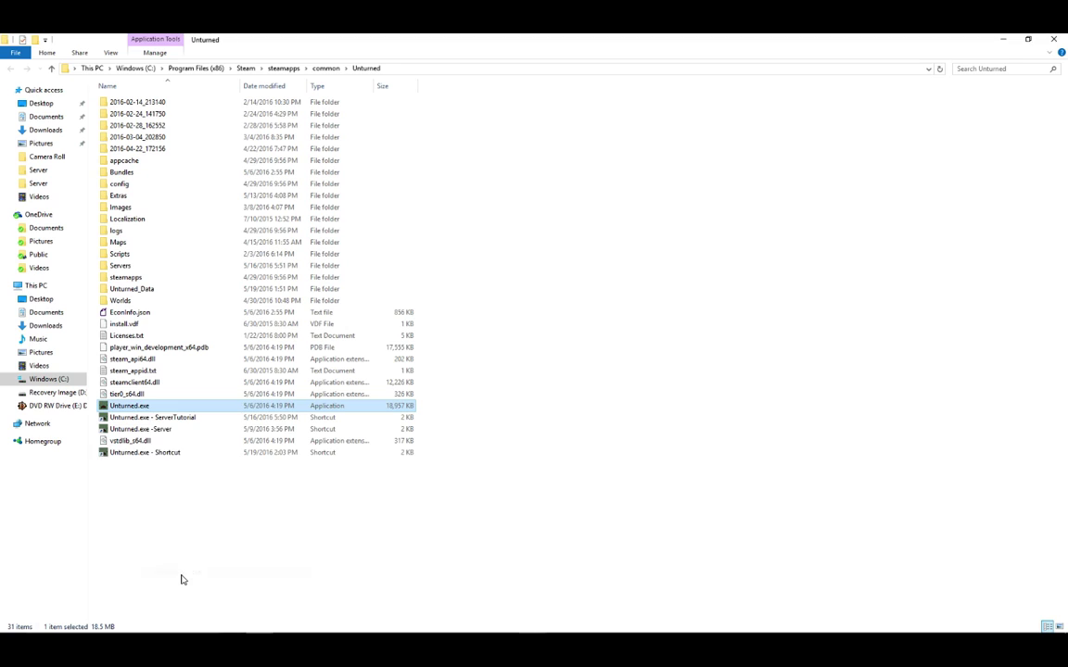
click(182, 519)
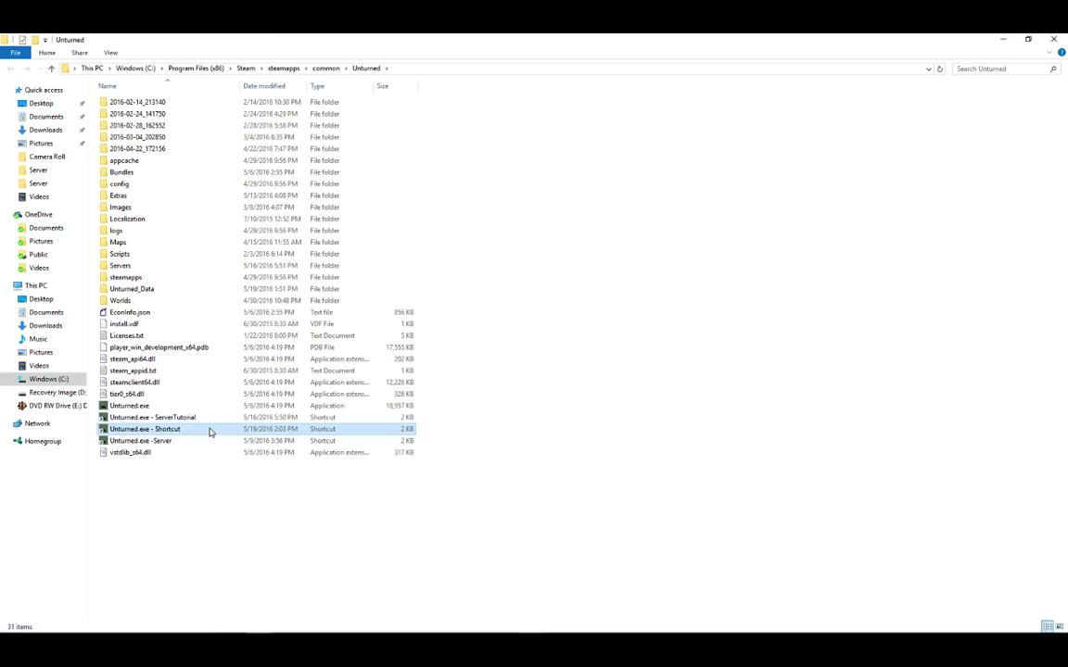
click(210, 432)
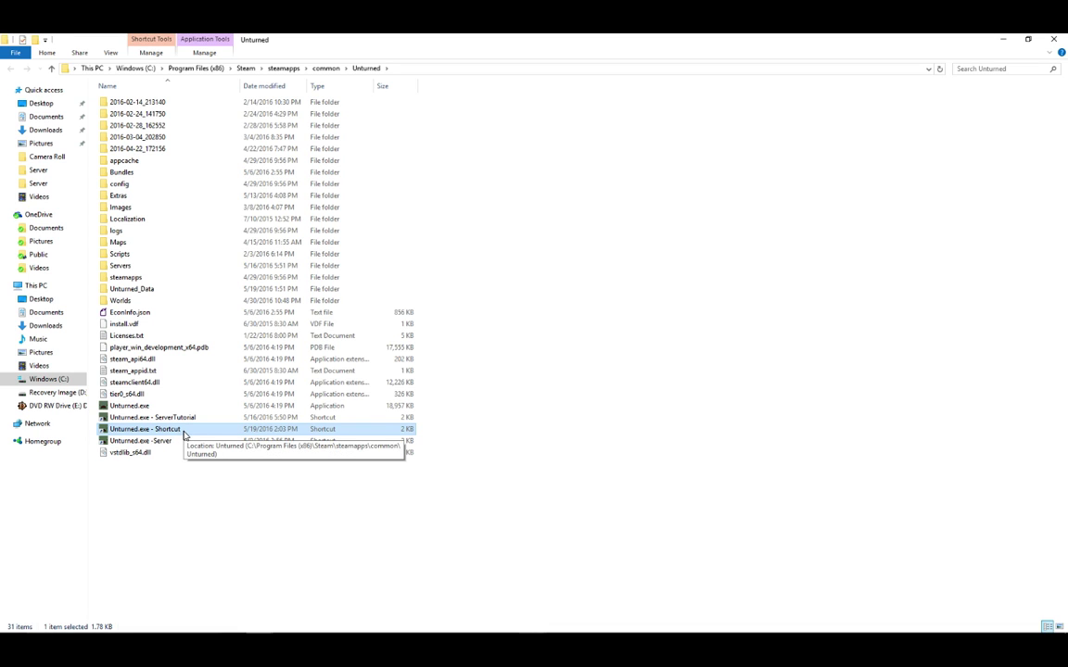
Open the shortcut's Properties and place the caret at the end of the Target path.
right_click(185, 434)
click(259, 422)
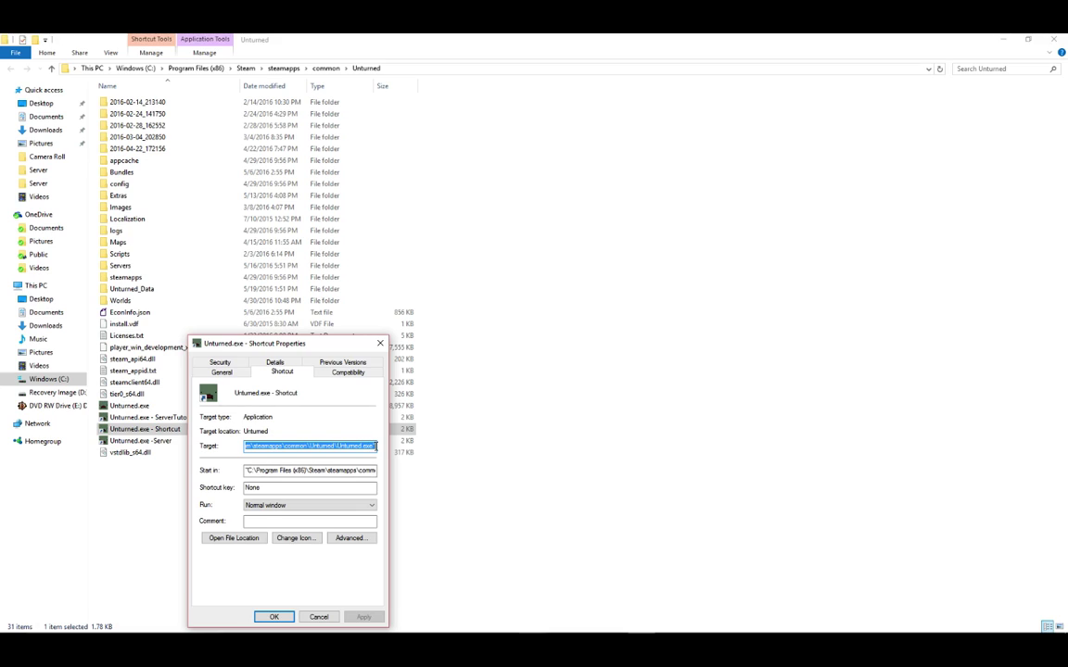
double_click(374, 447)
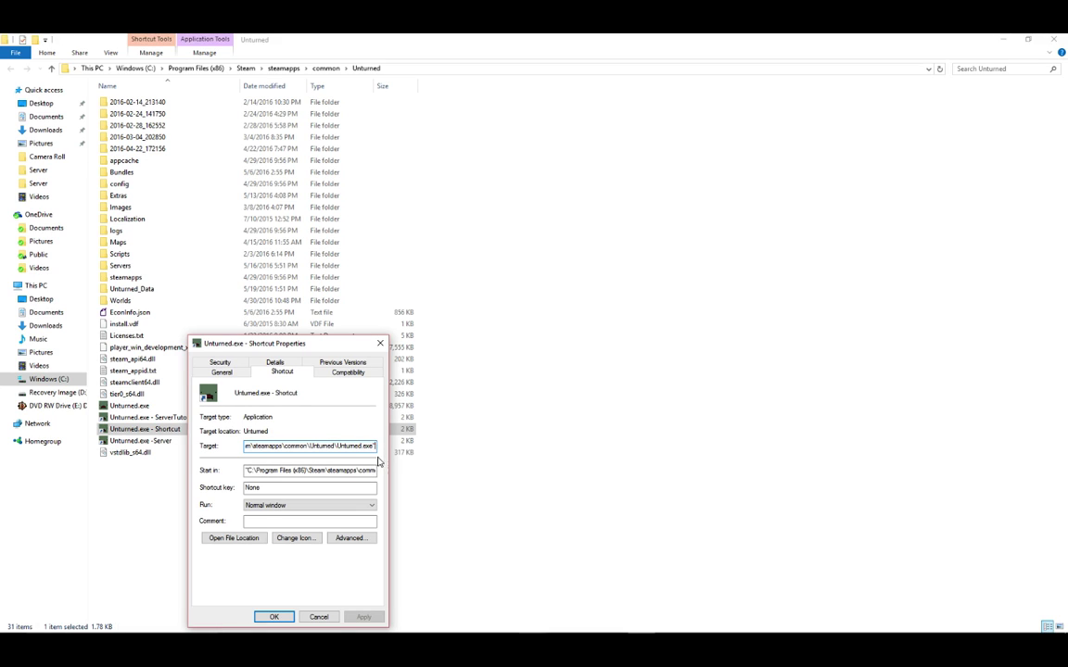
click(339, 447)
key(Home)
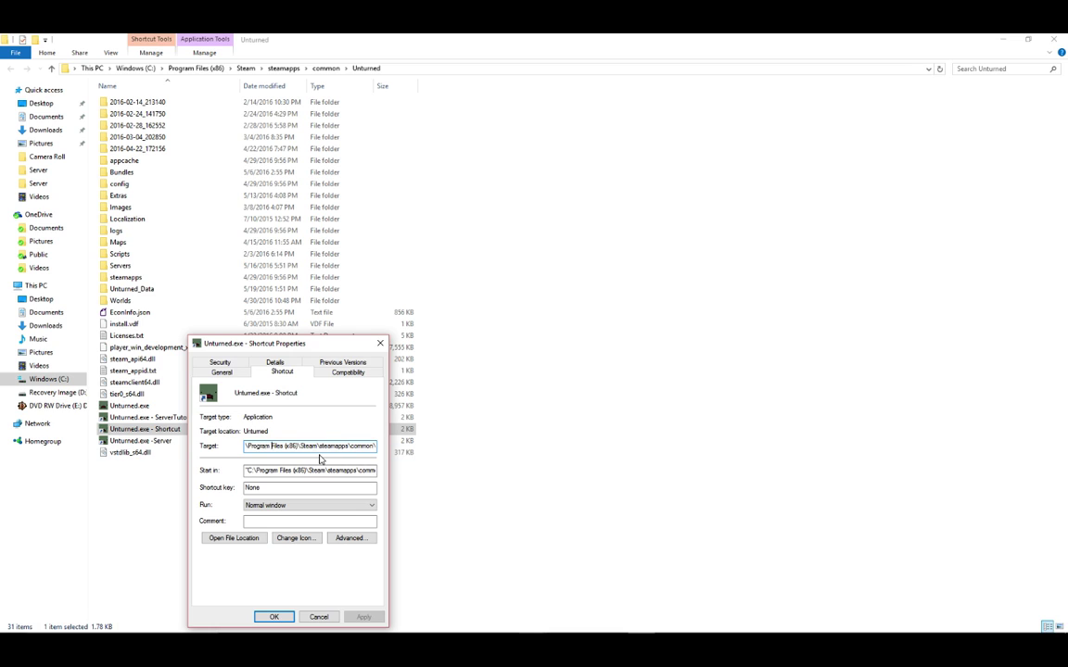
key(Right)
key(Right)
key(Right)
key(Right)
key(Right)
key(Right)
key(Right)
key(Right)
key(Right)
key(Right)
key(Right)
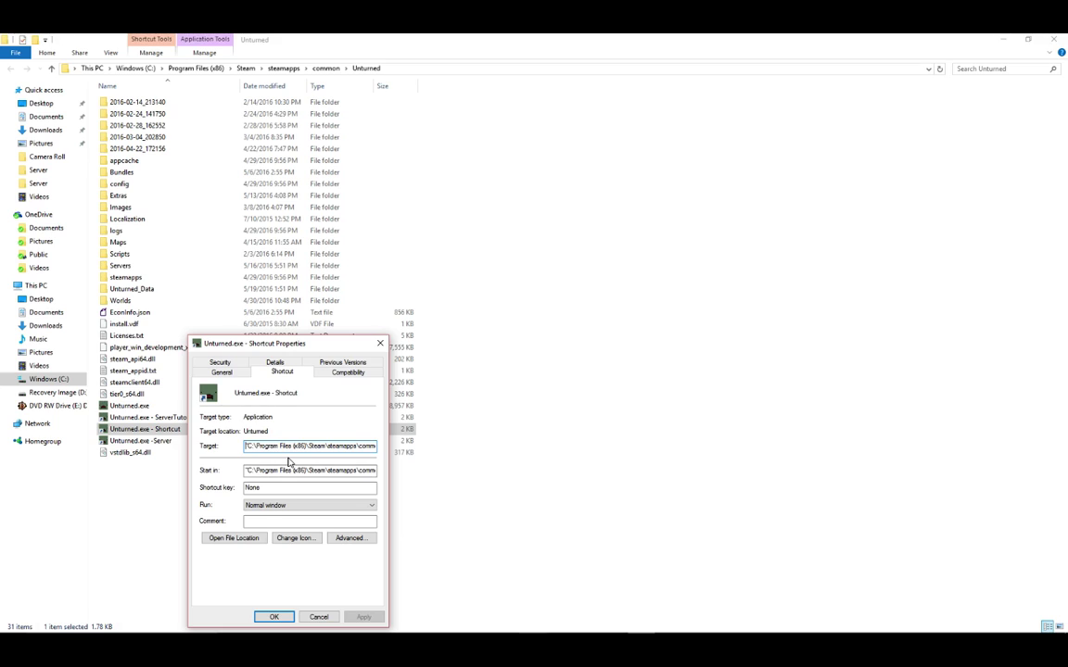
key(Right)
key(Right)
key(Right)
key(Right)
key(Right)
key(Right)
key(Right)
key(Right)
key(Right)
key(Right)
key(Right)
key(Right)
key(Right)
key(Right)
key(Right)
key(Right)
key(Right)
key(Right)
key(Right)
key(Right)
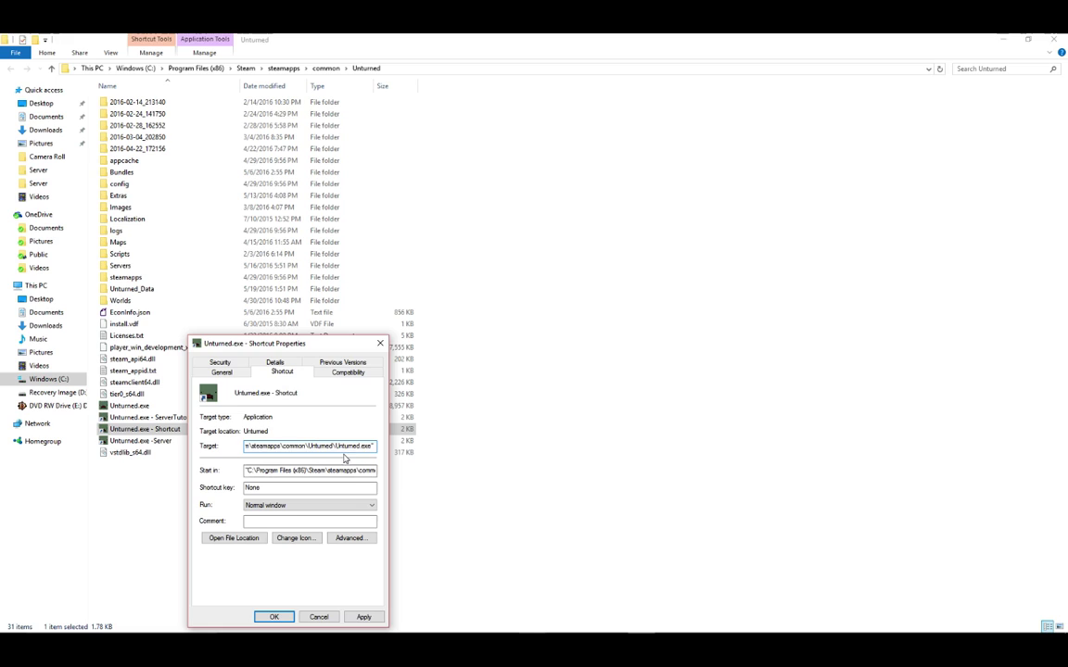
text(-)
text(nogra)
text(phics)
text( -)
text(batch)
text(mode)
Append +secureserver/SERVERTUTORIAL to the end of the shortcut's Target.
text(-)
key(BackSpace)
key(BackSpace)
text(-)
text(secureserve)
text(r/SERVERTUTORIAL)
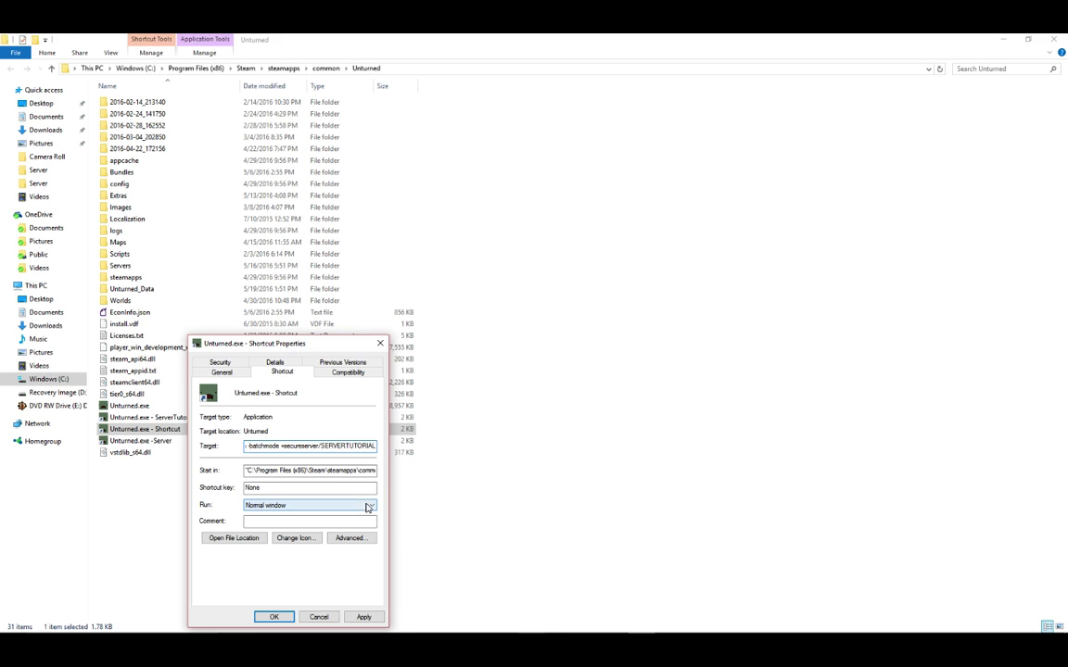
Apply the new Target launch options and close the shortcut properties.
click(366, 618)
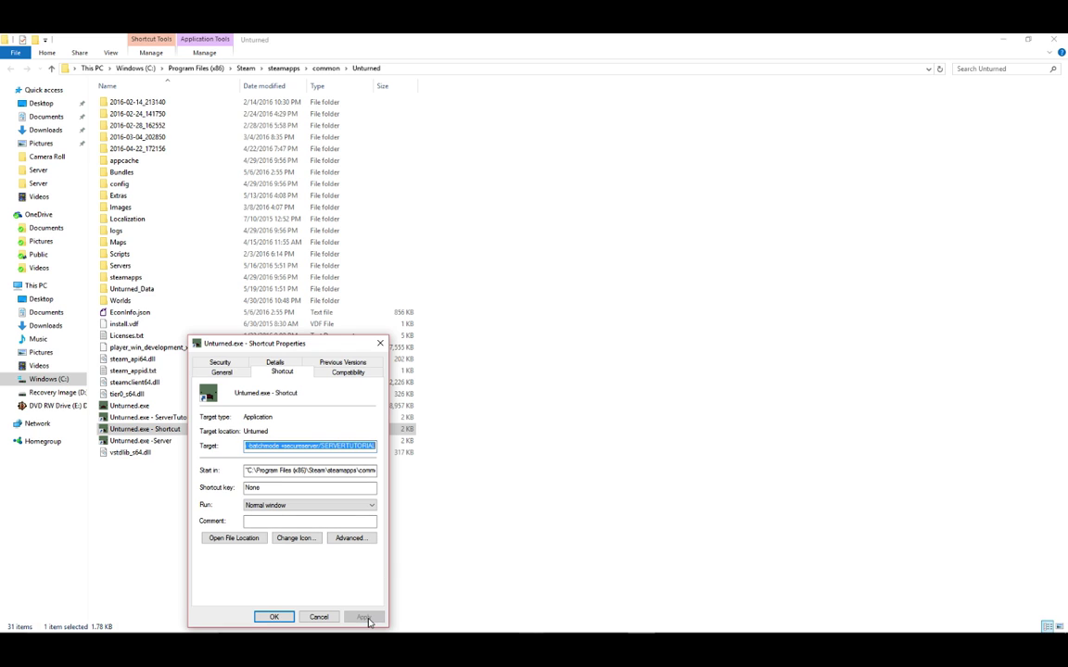
click(273, 617)
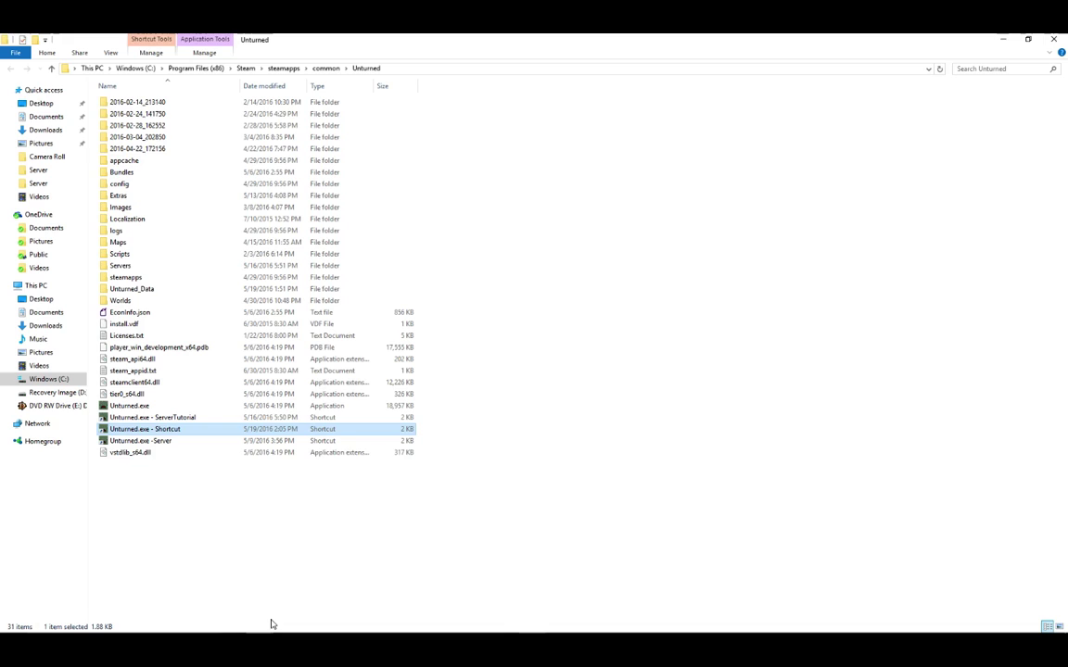
click(191, 502)
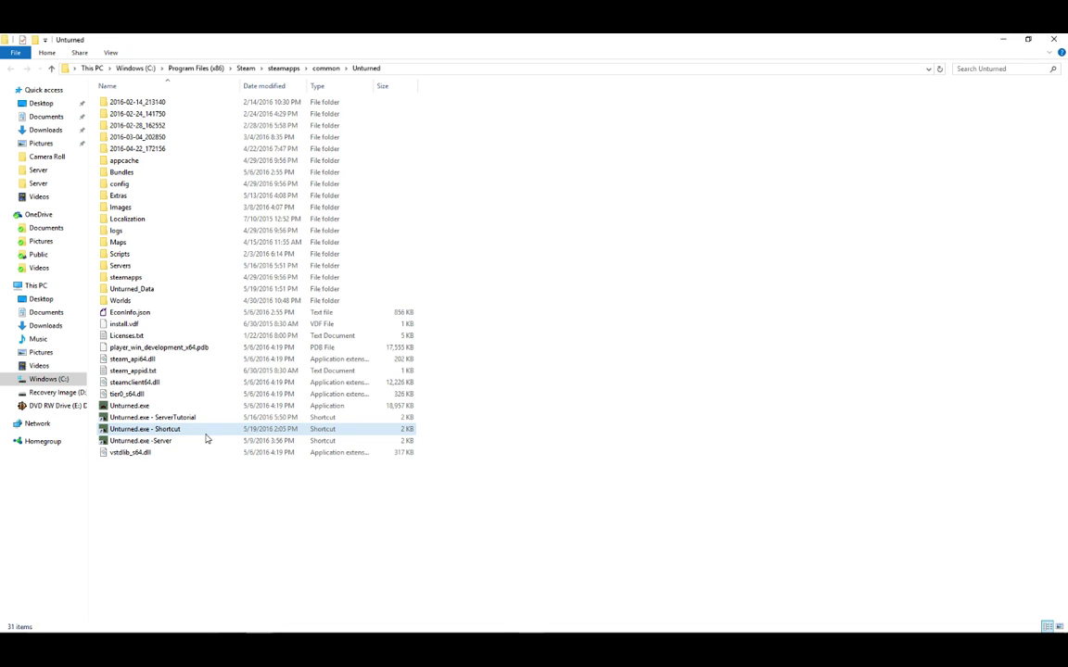
Launch the server from the shortcut, maximize its console, and shut it down once loaded.
double_click(166, 431)
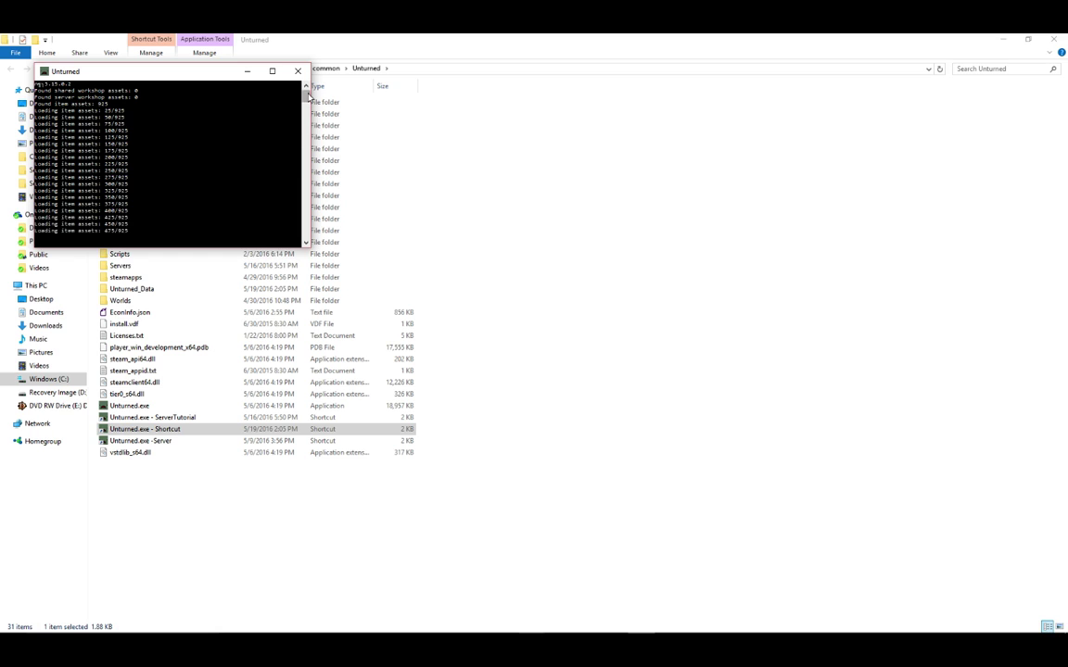
drag(305, 92, 305, 105)
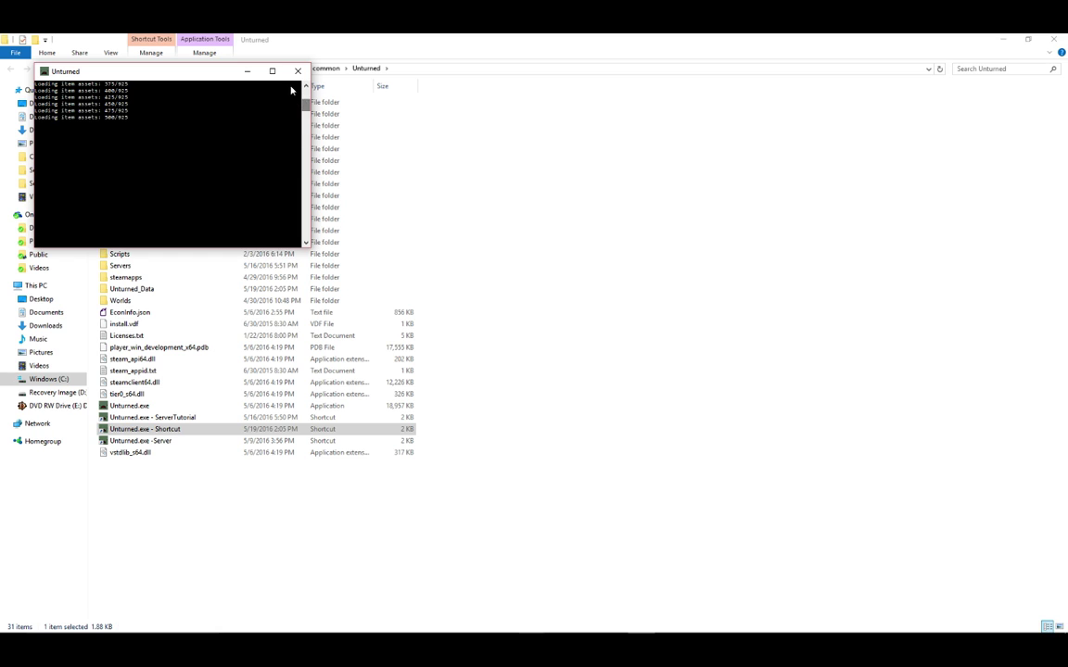
click(274, 73)
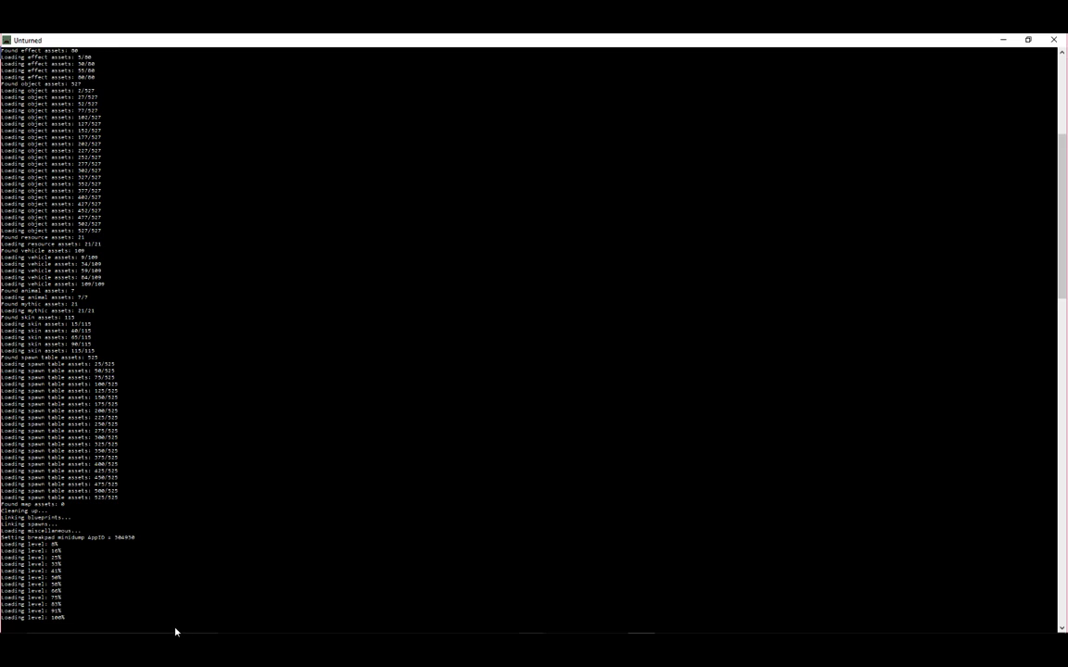
text(shutdiwb)
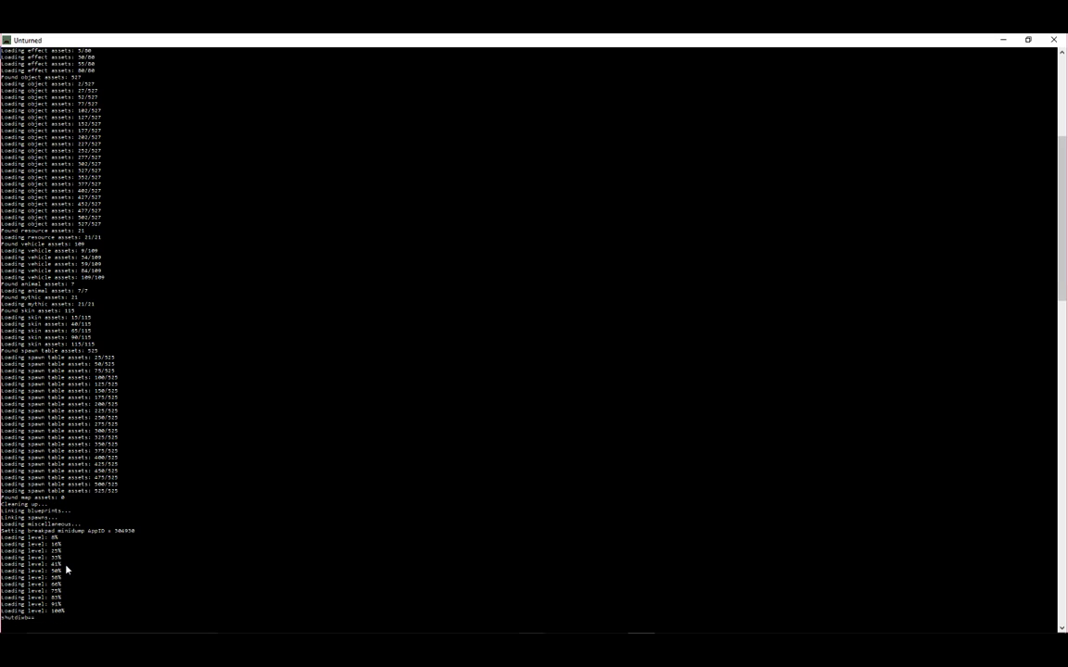
key(BackSpace)
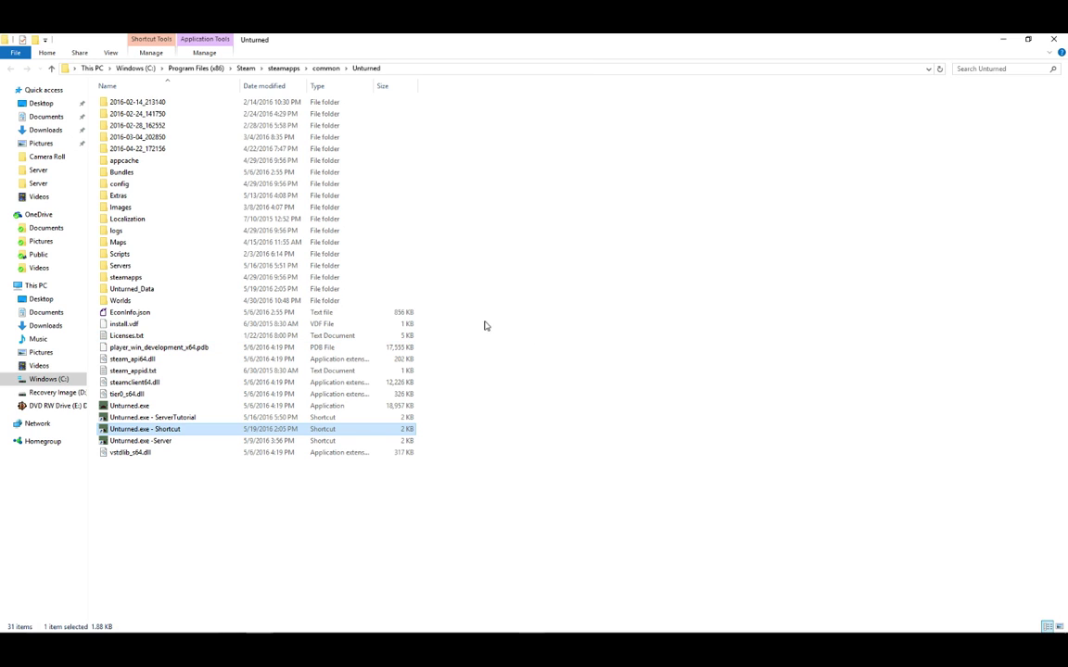
Rename the Unturned shortcut, replacing 'Shortcut' with the server name.
drag(717, 286, 598, 514)
right_click(265, 431)
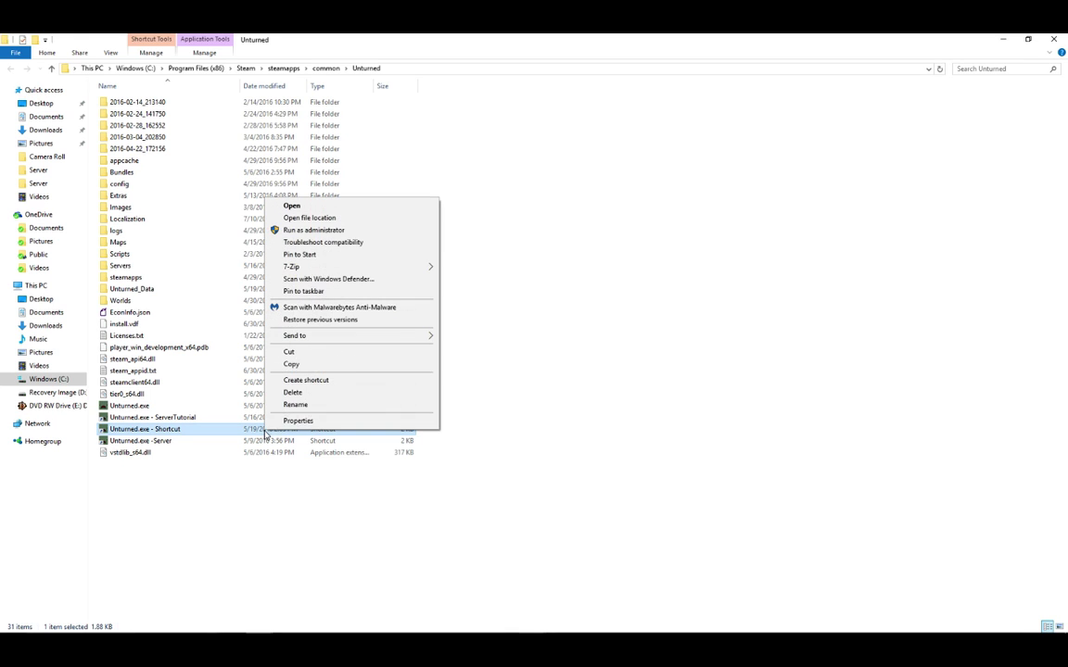
click(324, 405)
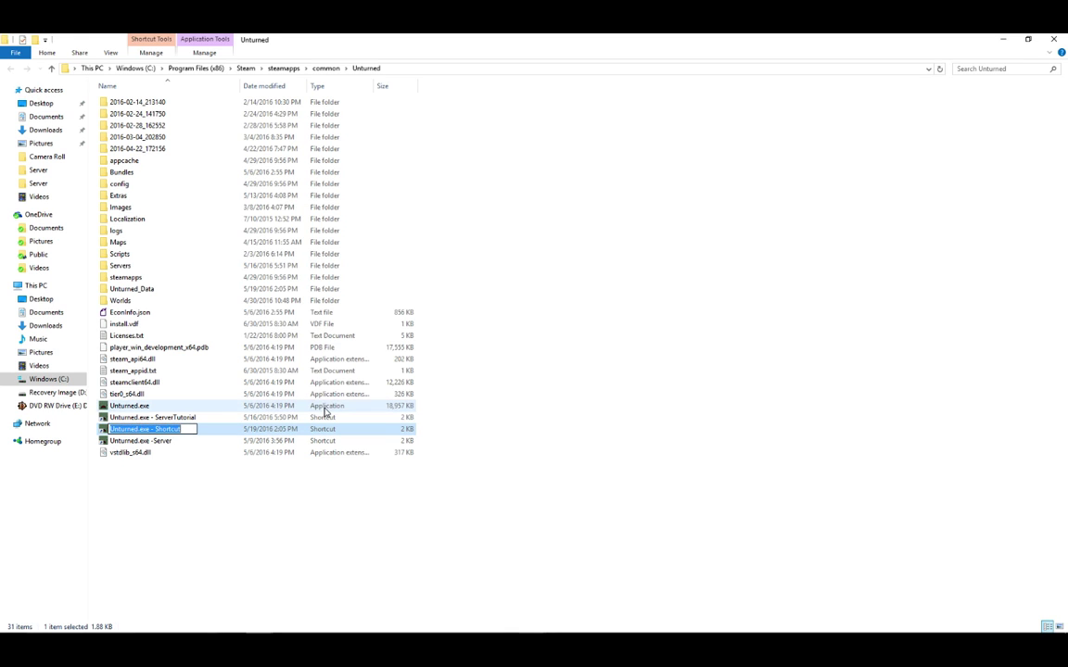
double_click(186, 429)
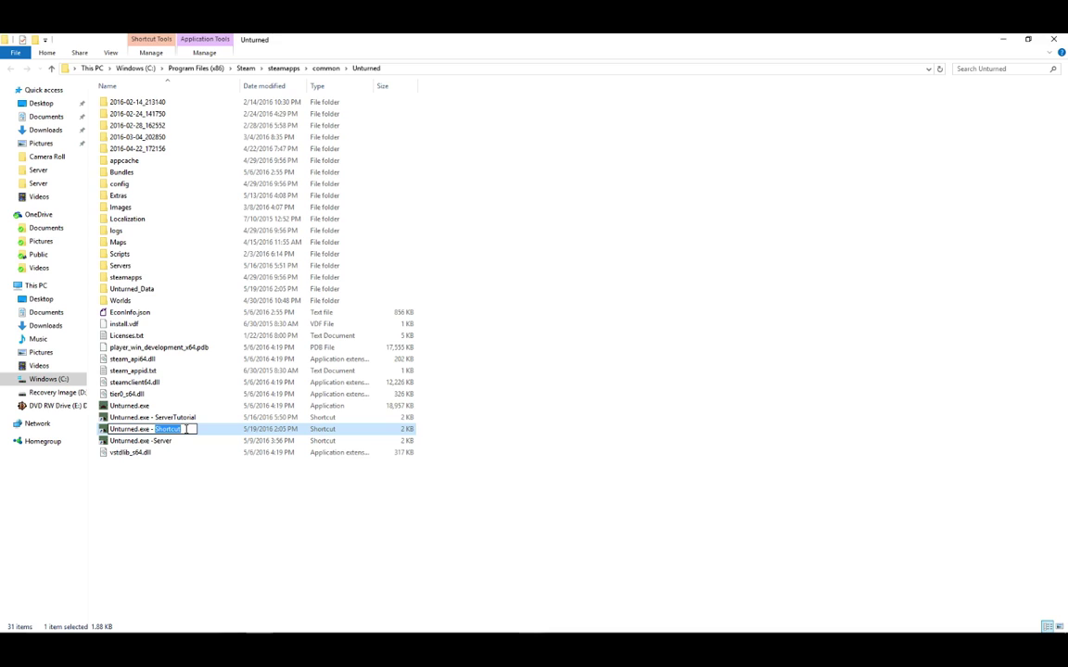
text(SuperBossYT Server)
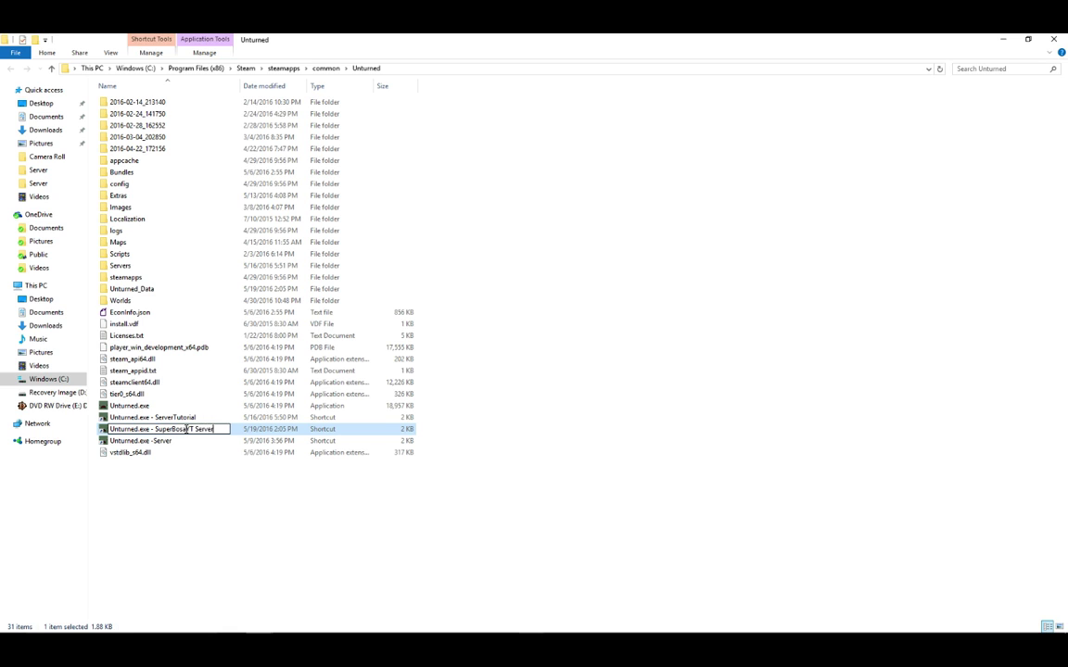
click(474, 366)
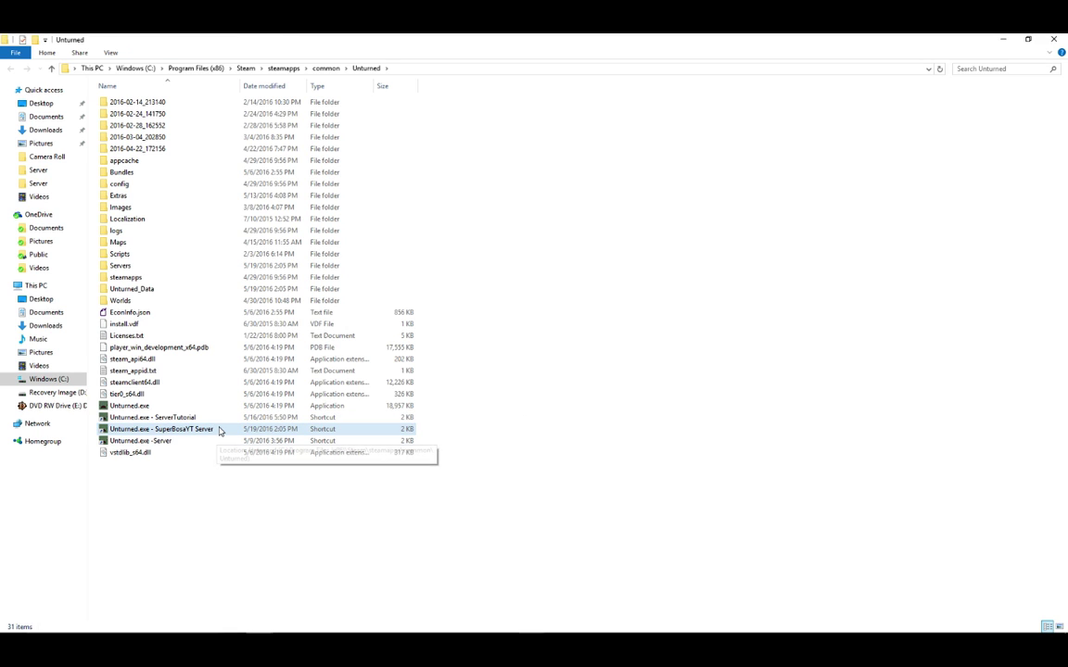
click(199, 429)
click(502, 392)
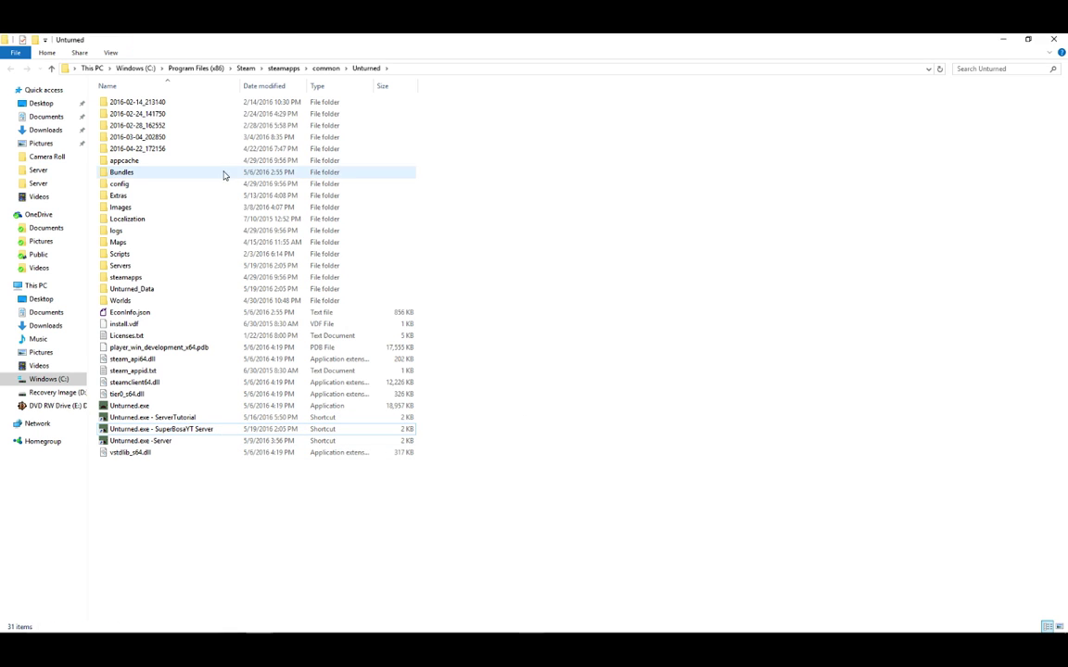
Navigate to Servers > SERVERTUTORIAL > Server and select Commands.dat.
double_click(181, 266)
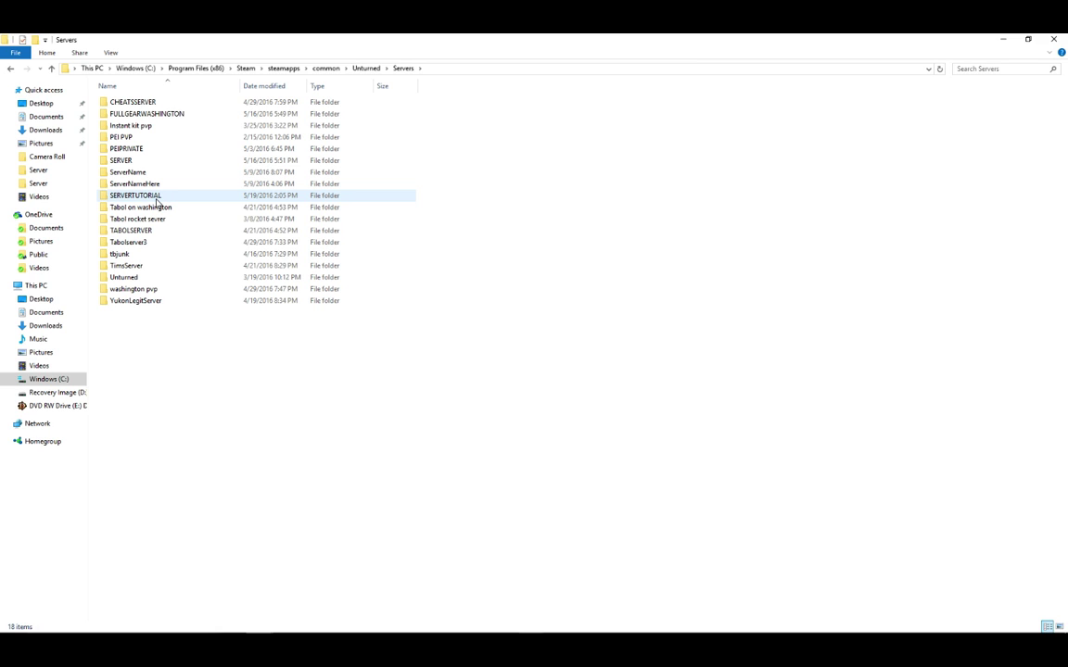
double_click(148, 196)
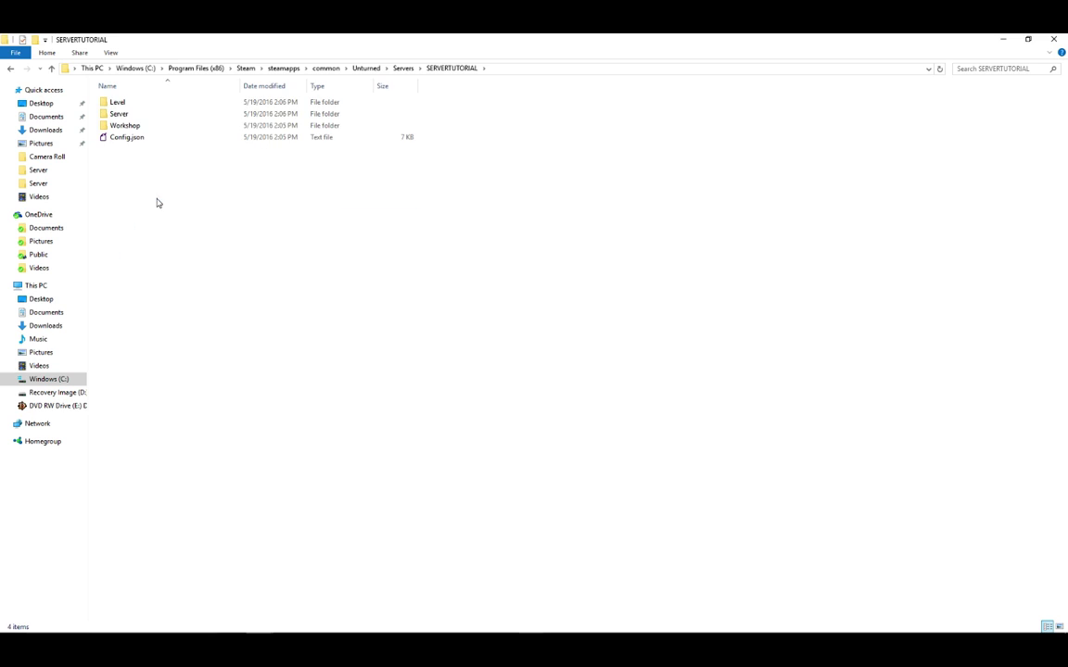
double_click(145, 115)
click(147, 126)
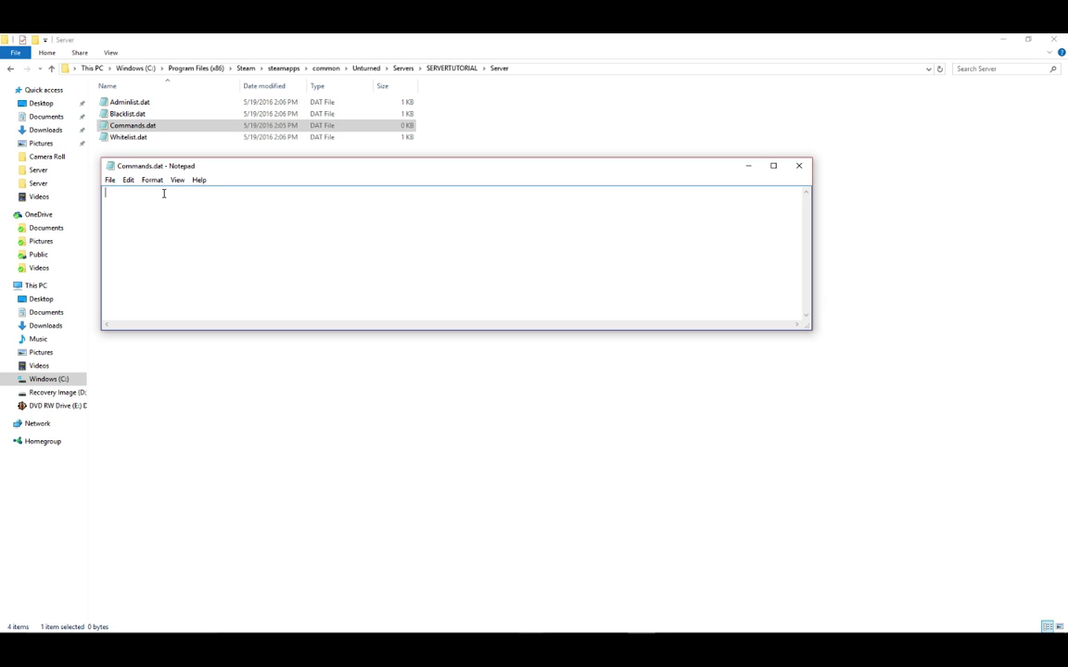
Write a name line with the server name and a port 27015 line in Commands.dat.
text(name)
text(SuperBossYT Server)
key(Return)
text(port)
text(27015)
key(Return)
Add the lines map PEI and mode easy to Commands.dat.
text(map P)
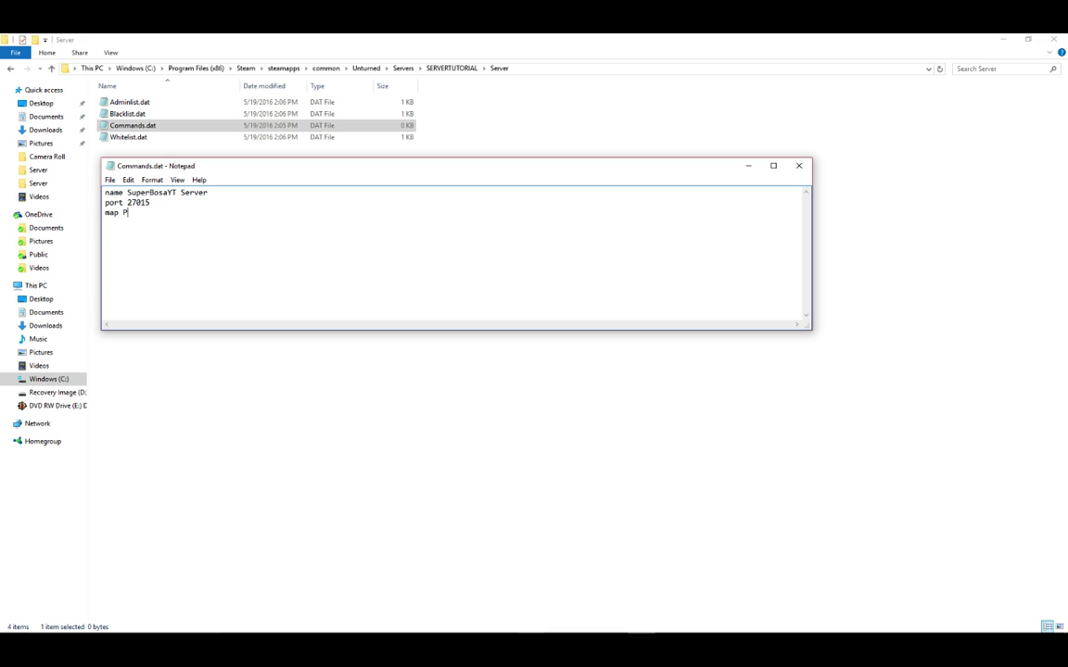
text(EU)
key(BackSpace)
text(I)
key(Return)
text(mode)
key(BackSpace)
key(BackSpace)
key(BackSpace)
key(BackSpace)
text(mode easy)
key(Return)
Add pvp and perspective both lines, then save Commands.dat.
text(pvp)
key(Return)
text(perspective both)
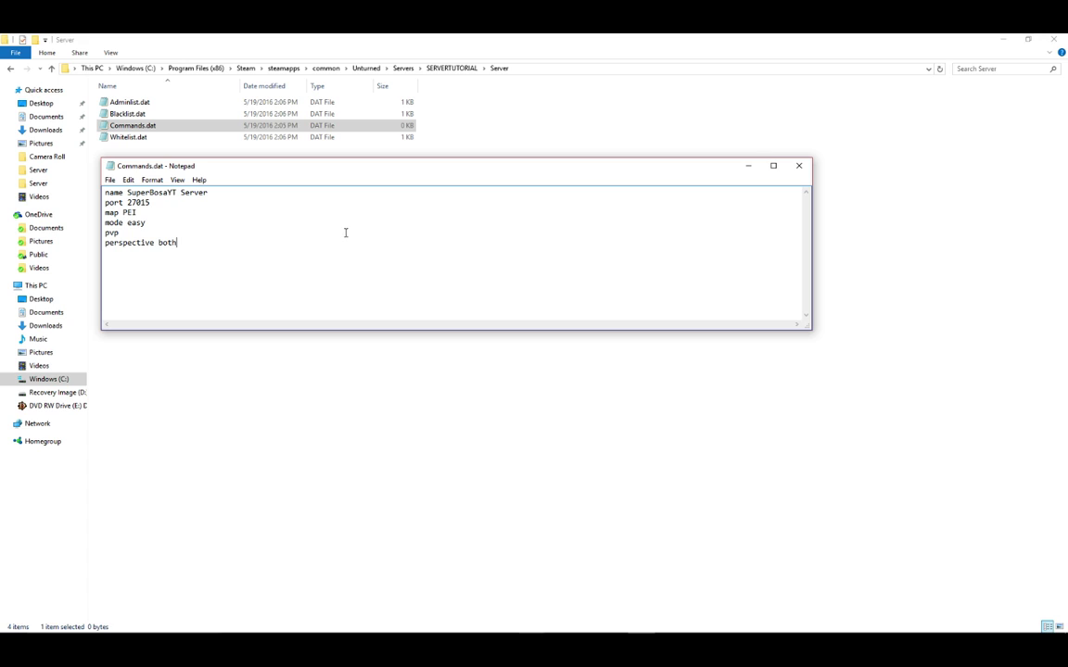
key(ctrl+s)
Close Notepad, return to the Unturned folder, and launch the renamed server shortcut.
click(799, 166)
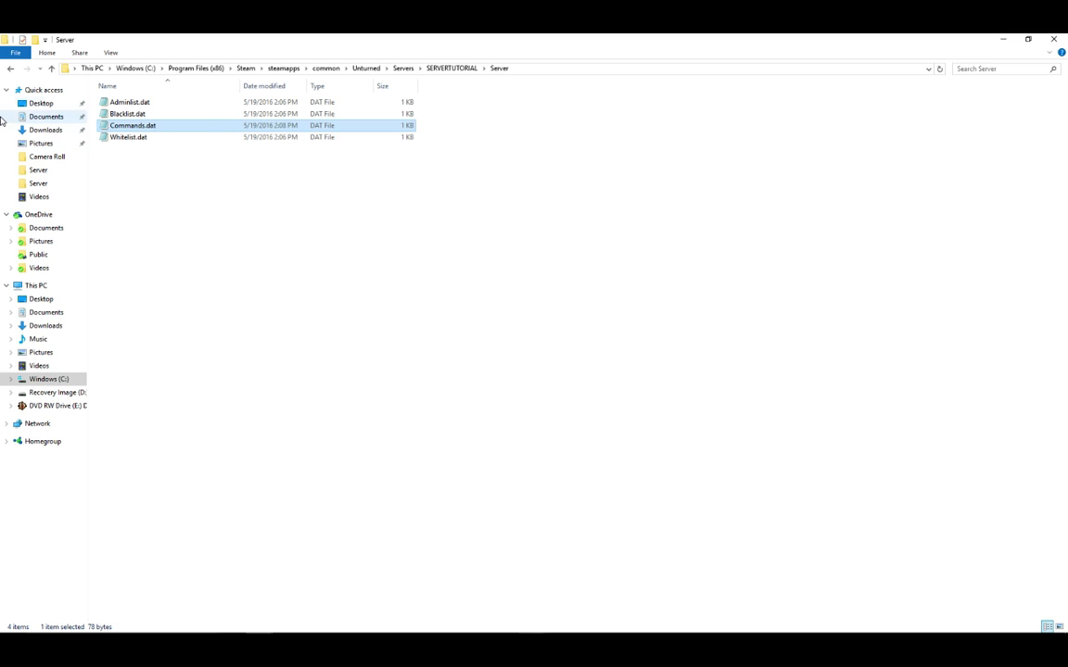
click(12, 69)
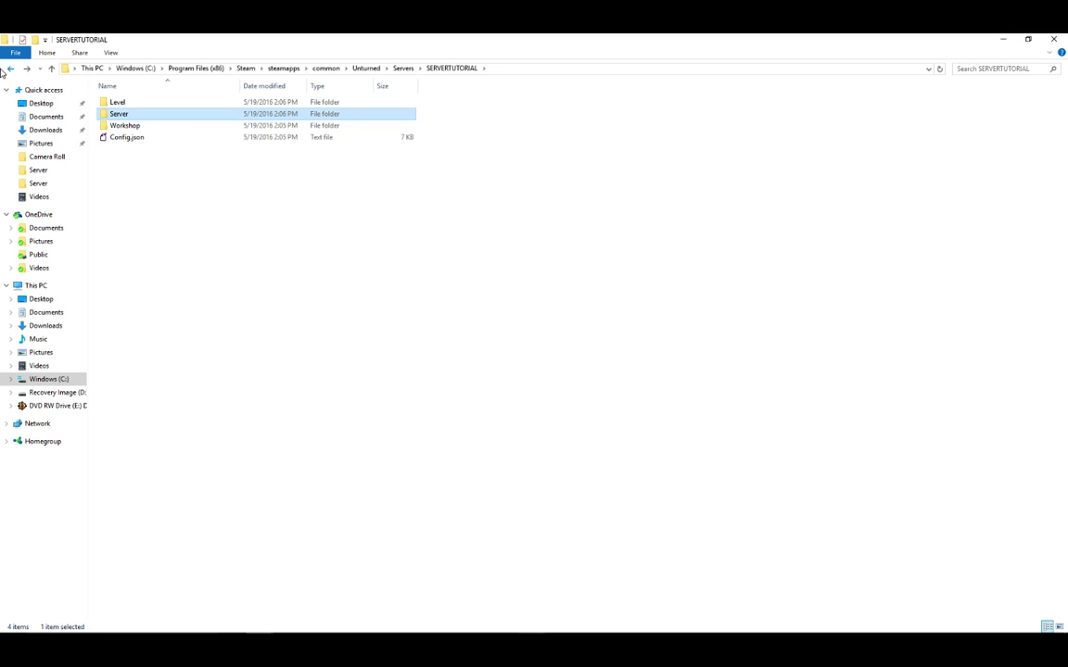
click(11, 69)
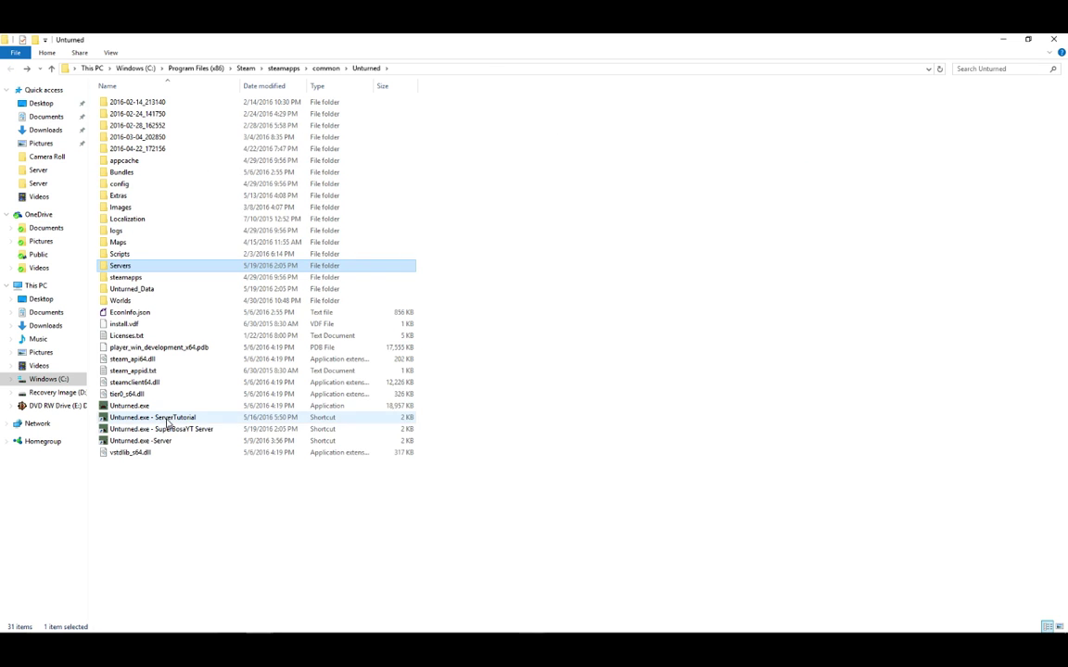
click(226, 527)
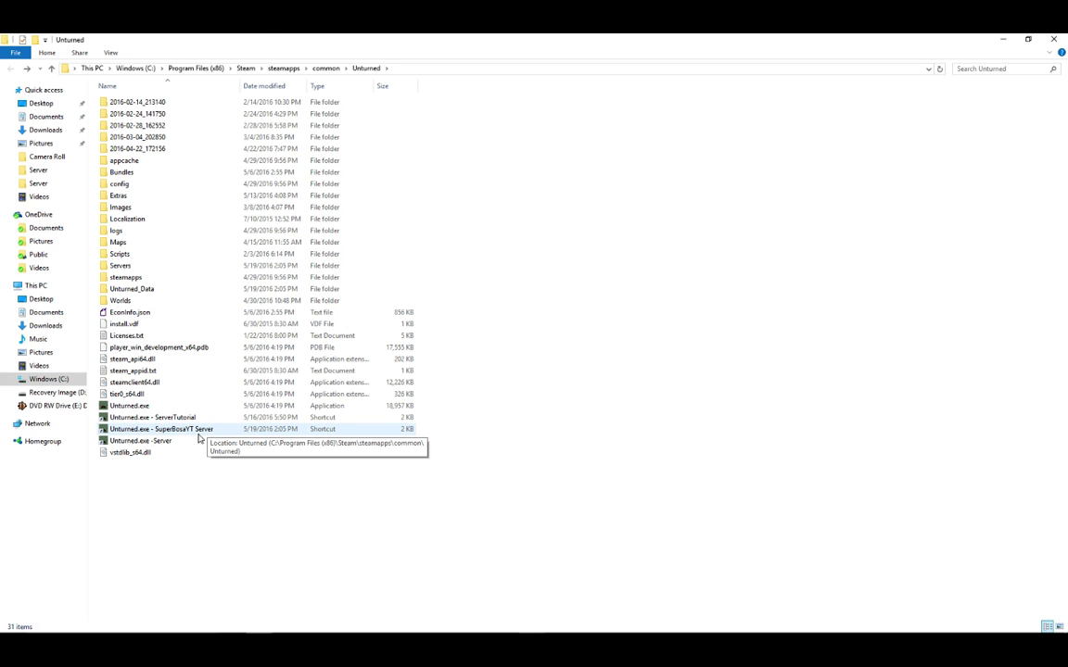
double_click(192, 431)
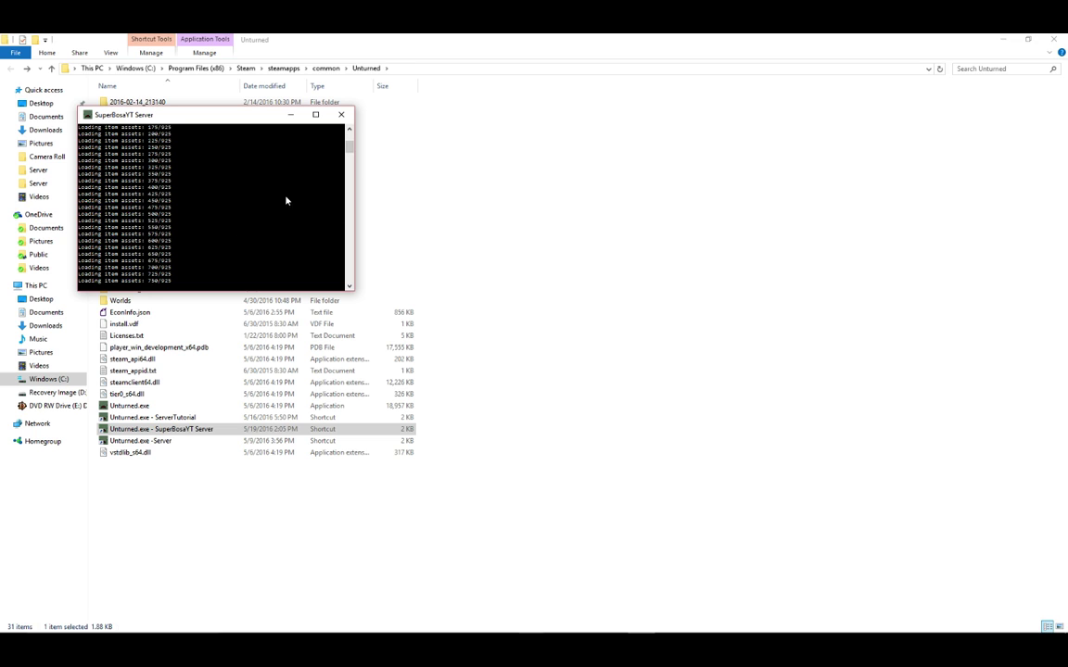
drag(223, 116, 1062, 534)
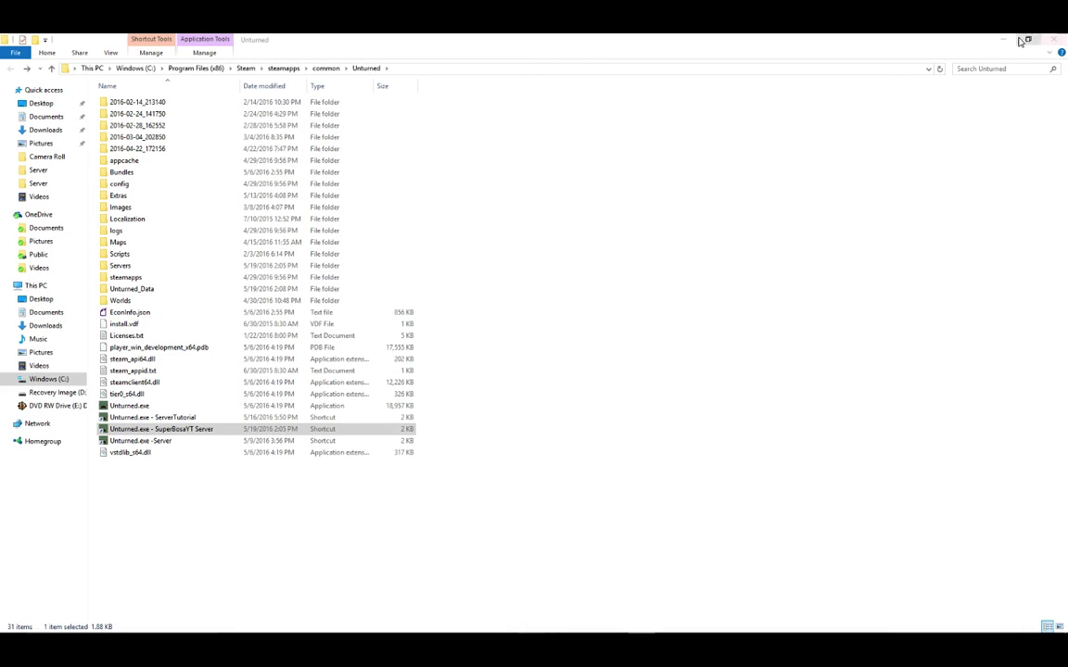
Close File Explorer and the Properties dialog, then launch Unturned normally from Steam.
click(1053, 39)
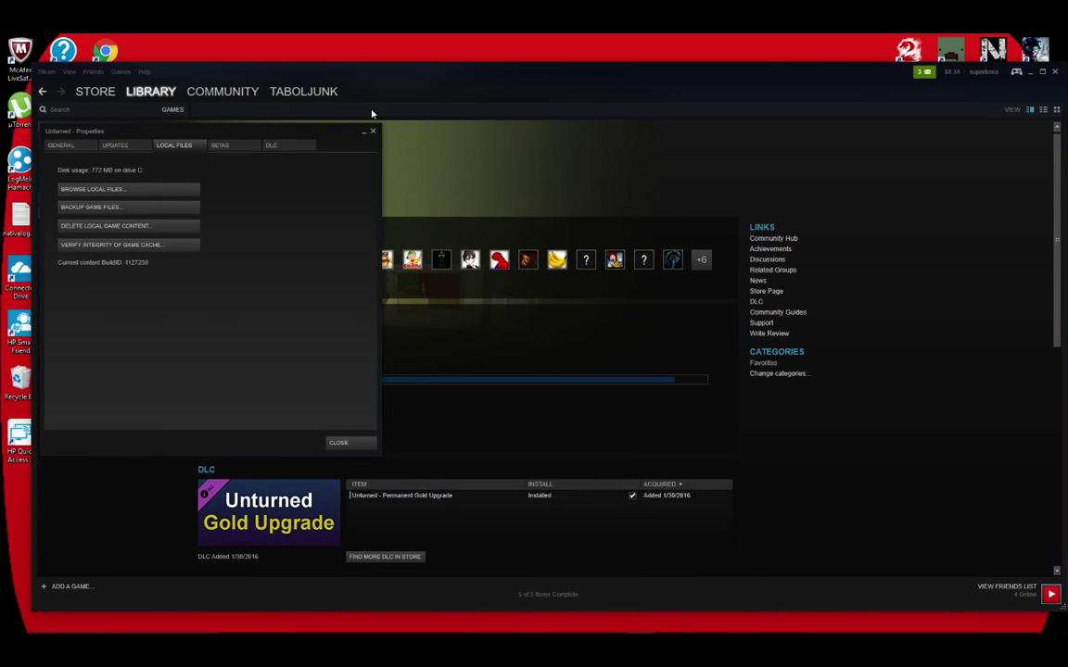
click(373, 131)
click(221, 176)
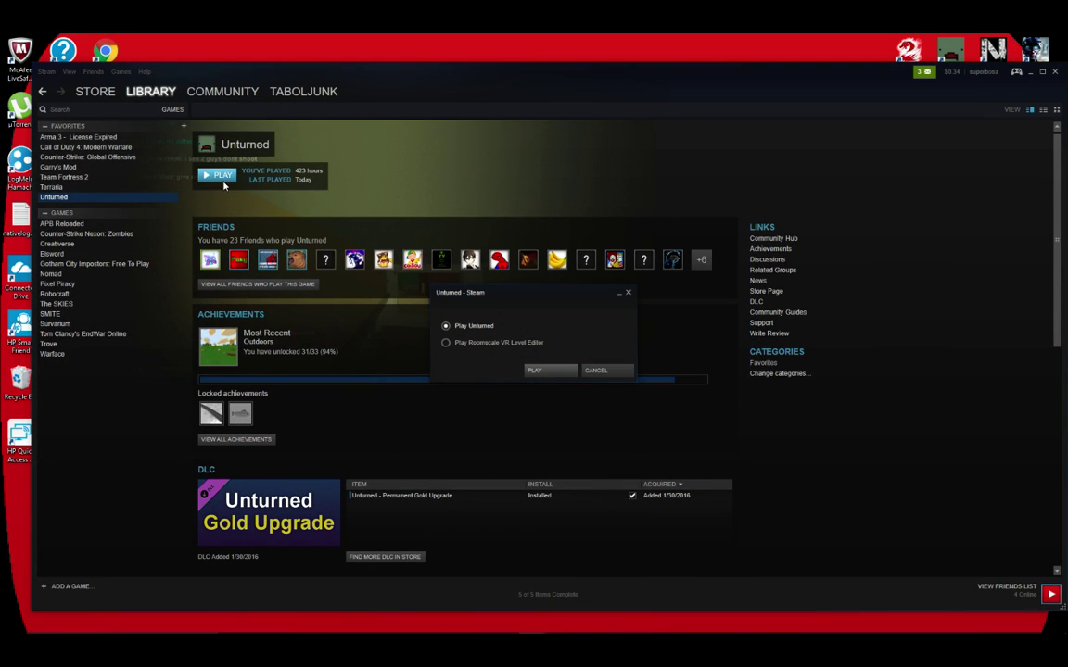
click(556, 372)
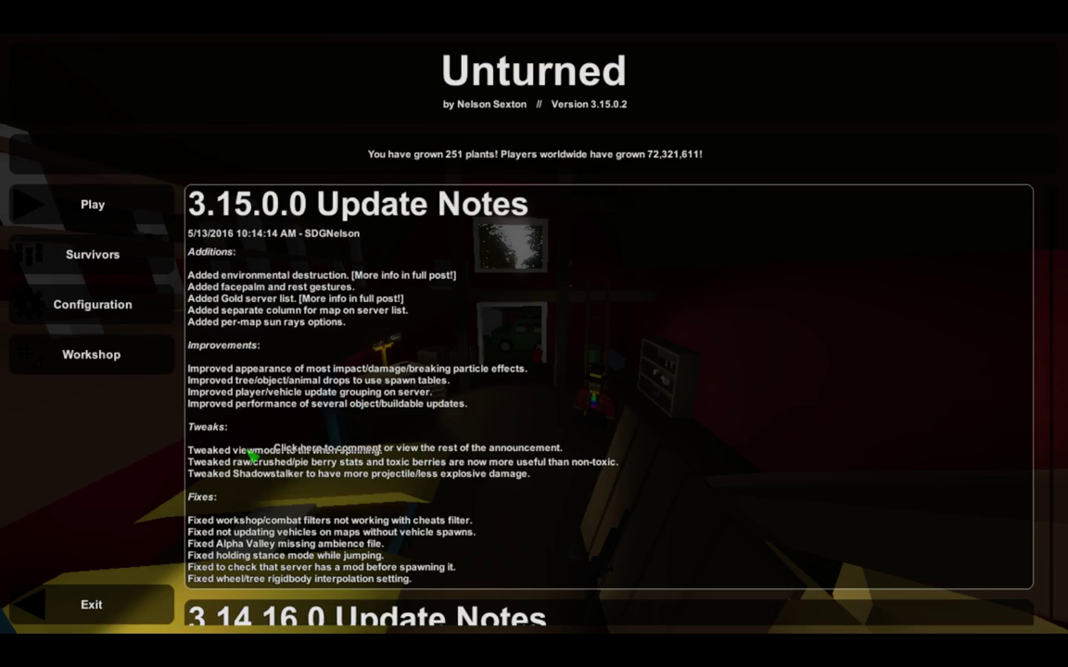
Open the internet server browser and filter server names by 'SuperBosaYT'.
click(105, 206)
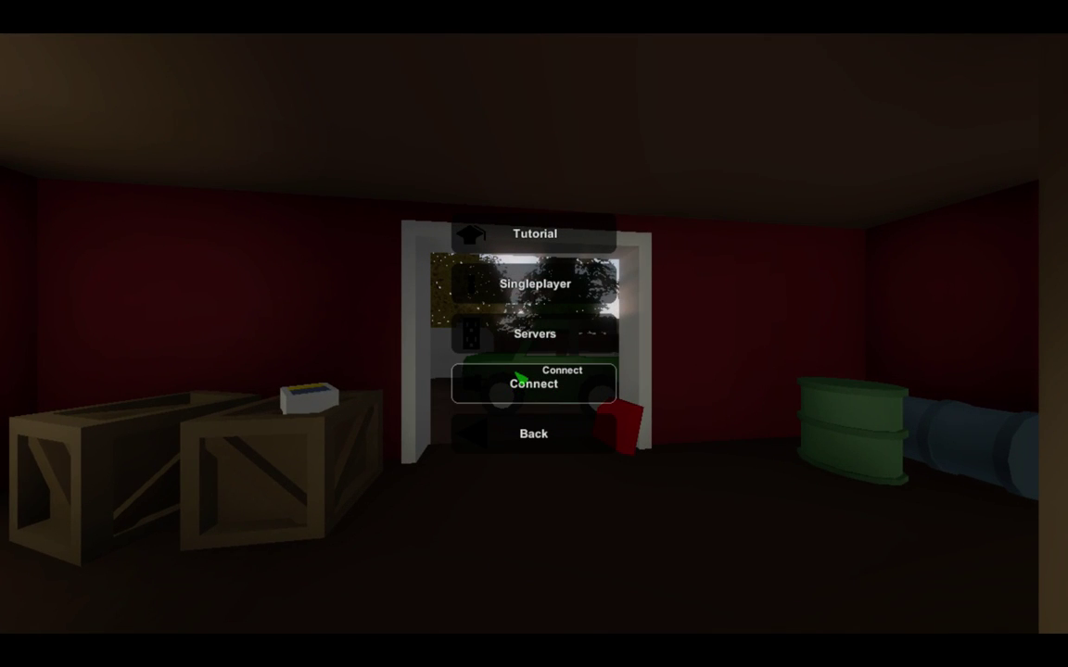
click(530, 338)
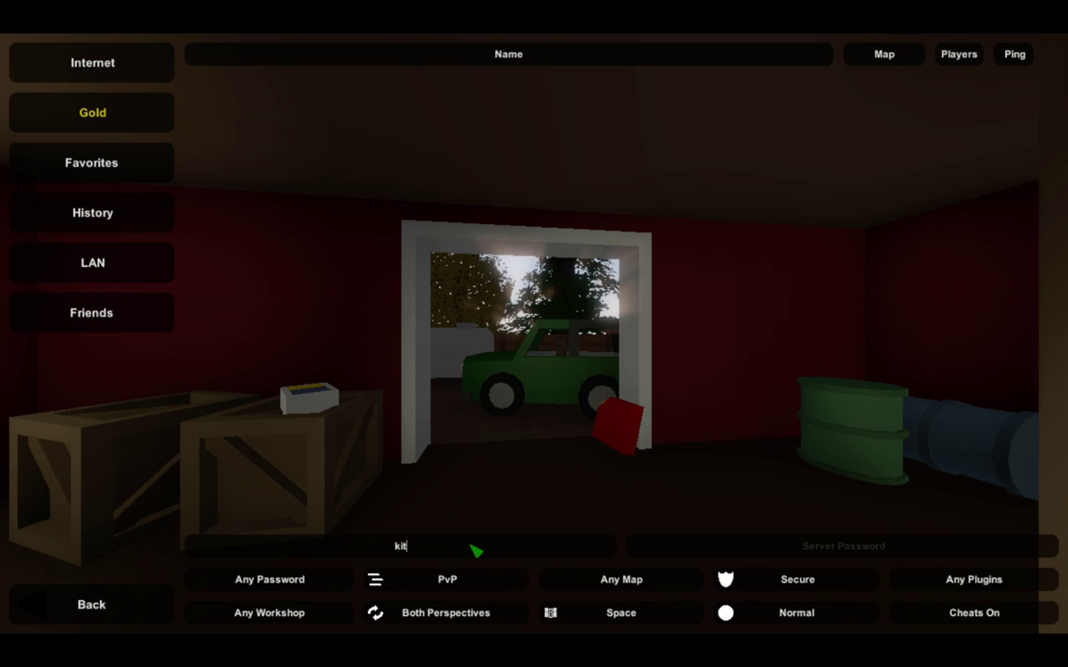
key(BackSpace)
text(SUpe)
key(BackSpace)
key(BackSpace)
key(BackSpace)
key(BackSpace)
text(SuperBosaYT Serv)
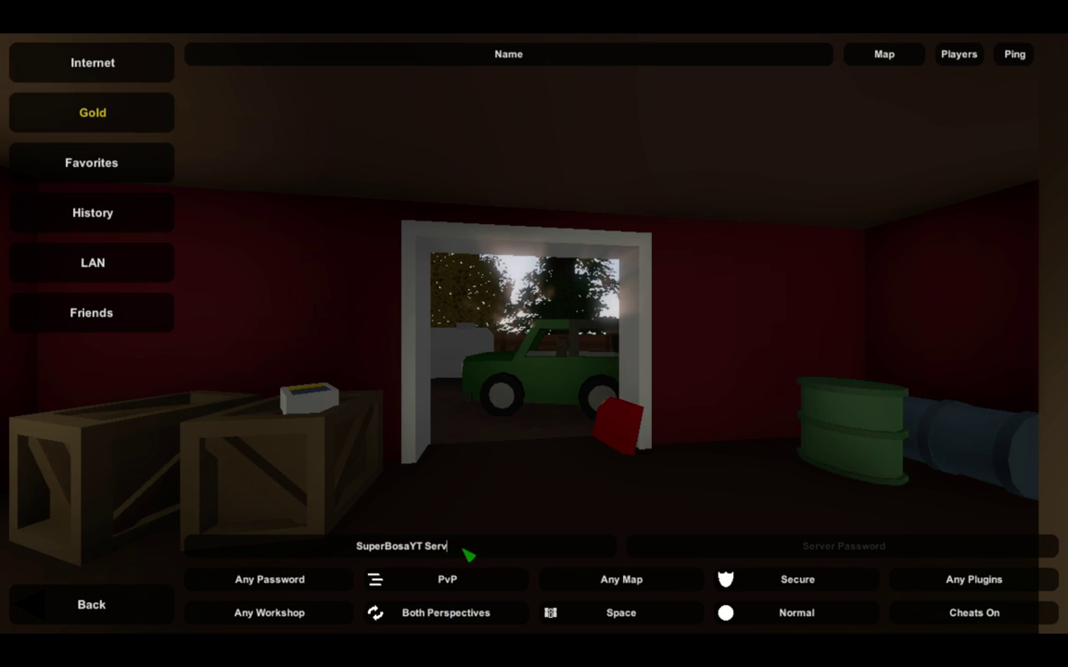
key(ctrl+shift+Left)
key(BackSpace)
key(BackSpace)
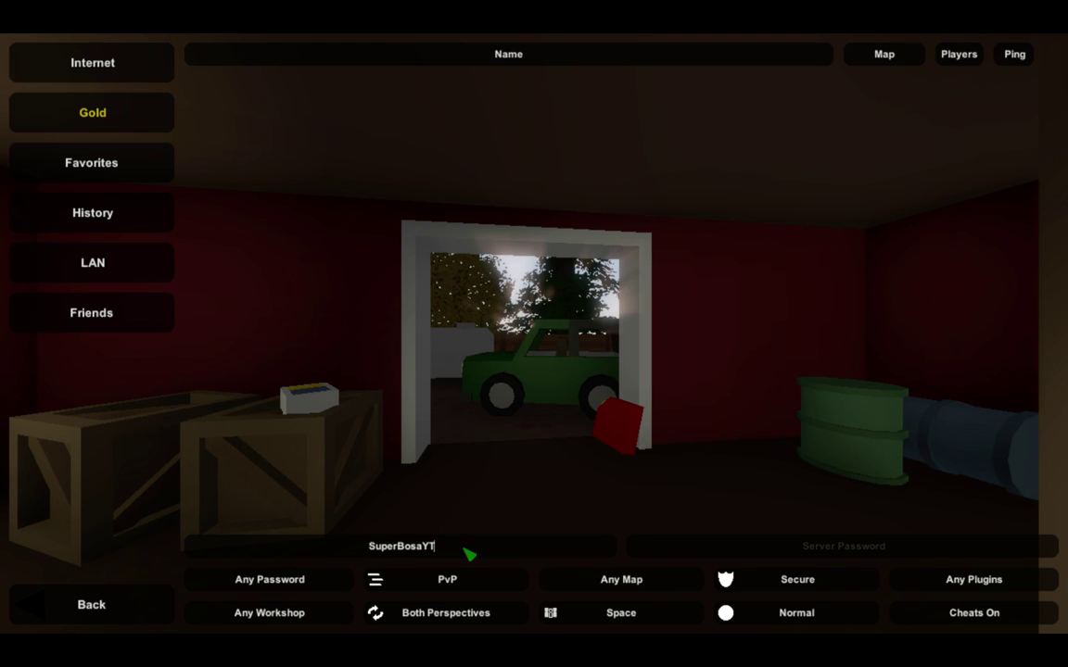
Set the server list filters to map PEI and difficulty Easy, then refresh the list.
click(615, 577)
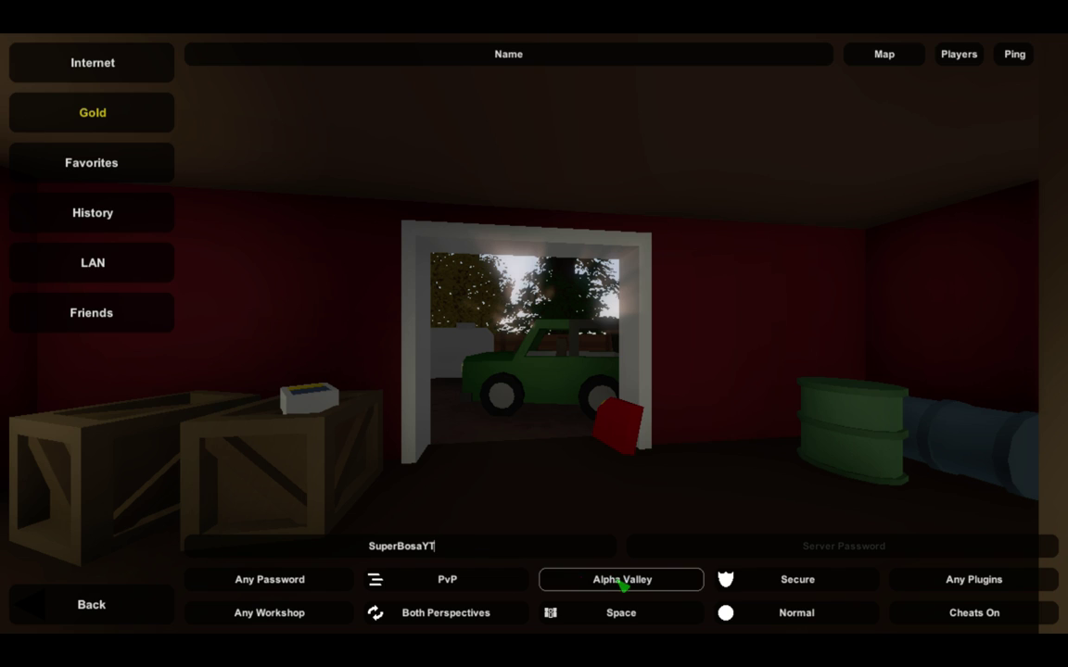
click(624, 584)
click(629, 585)
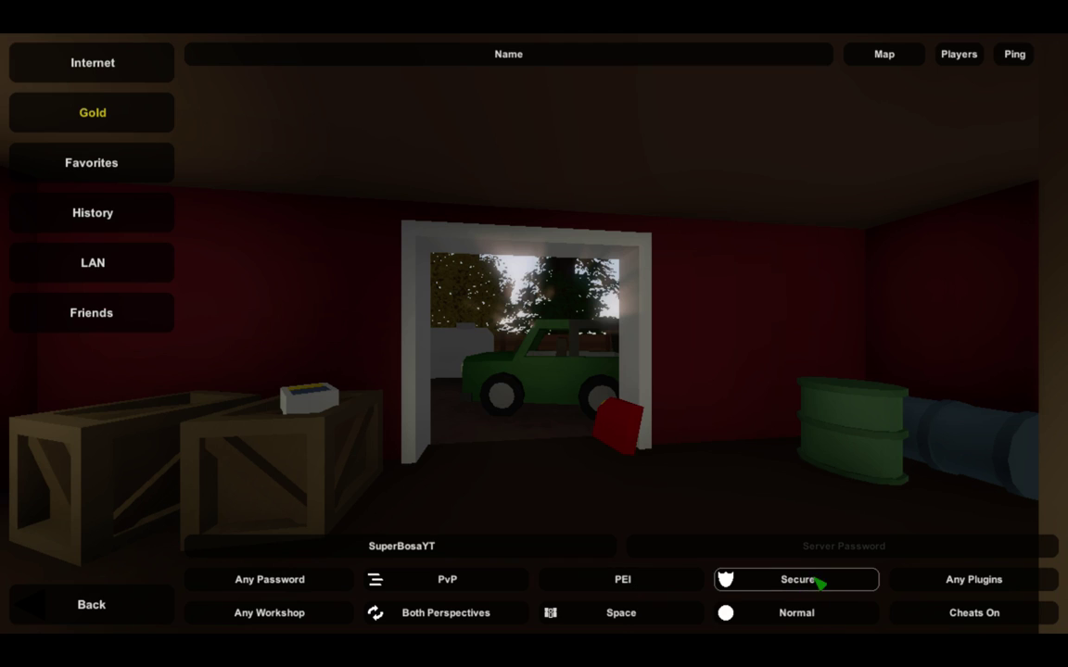
click(795, 625)
click(799, 621)
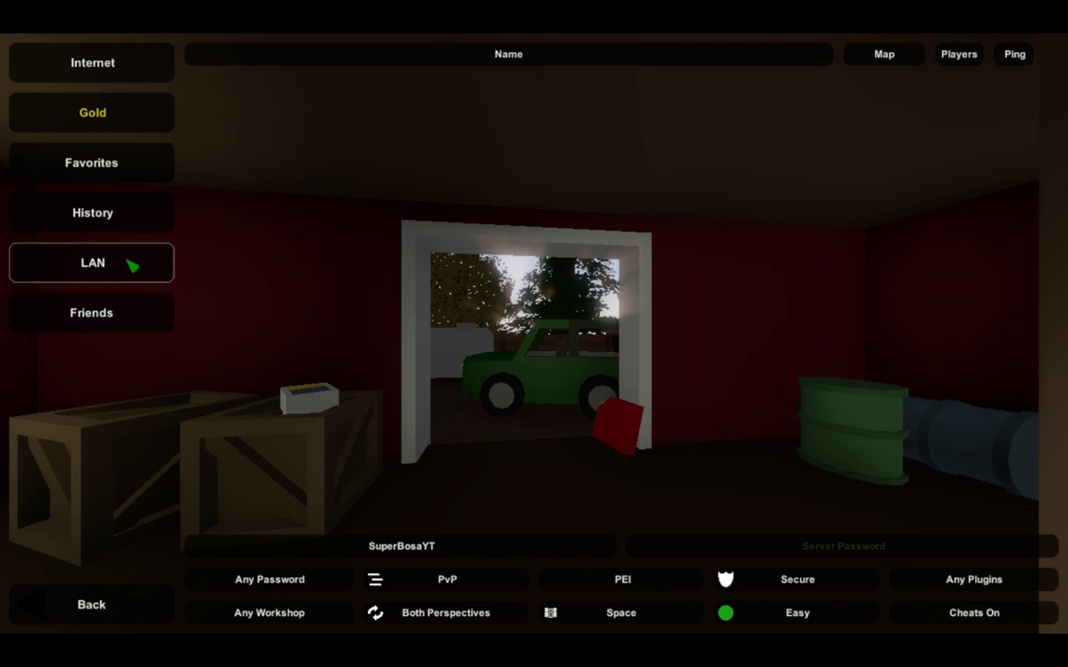
click(55, 61)
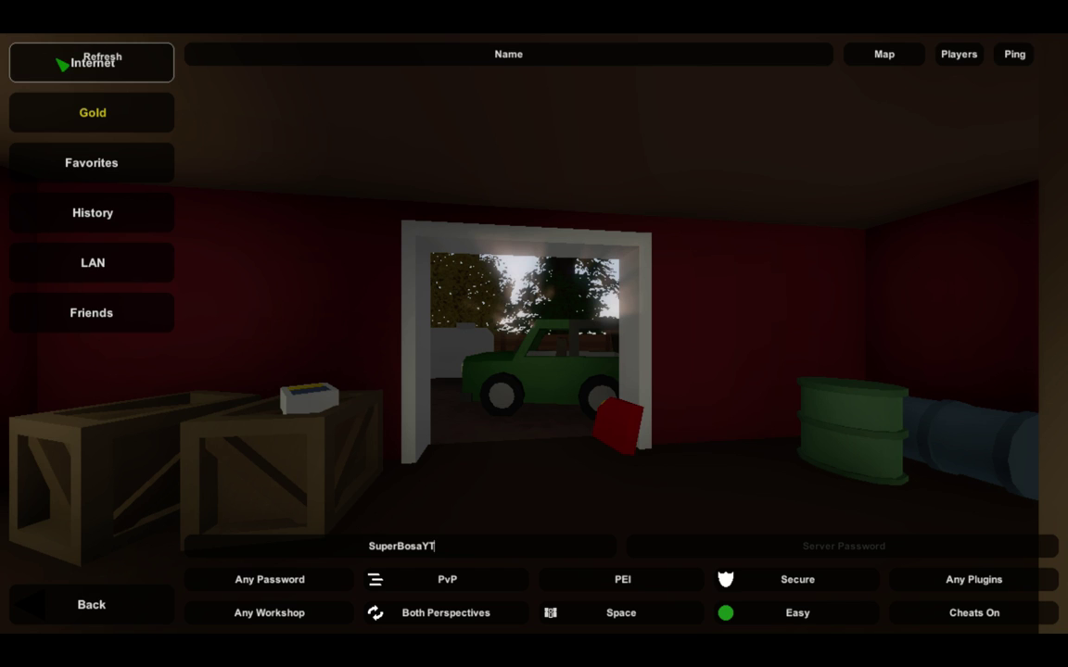
Return to the main menu, switch the game to windowed mode, and open a Chrome window.
click(86, 611)
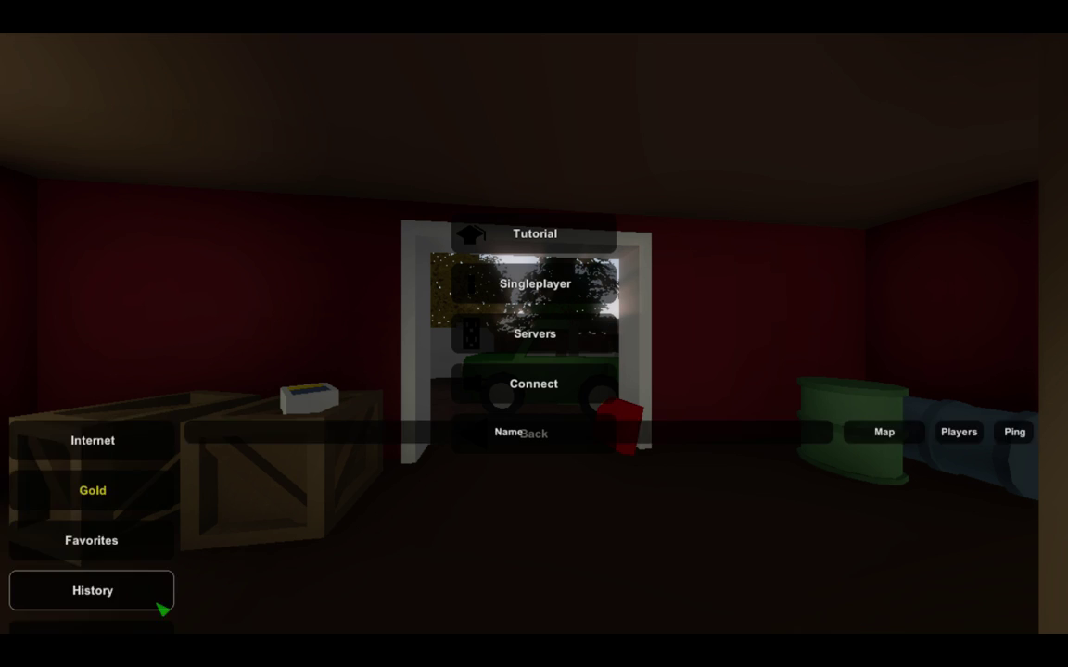
click(546, 431)
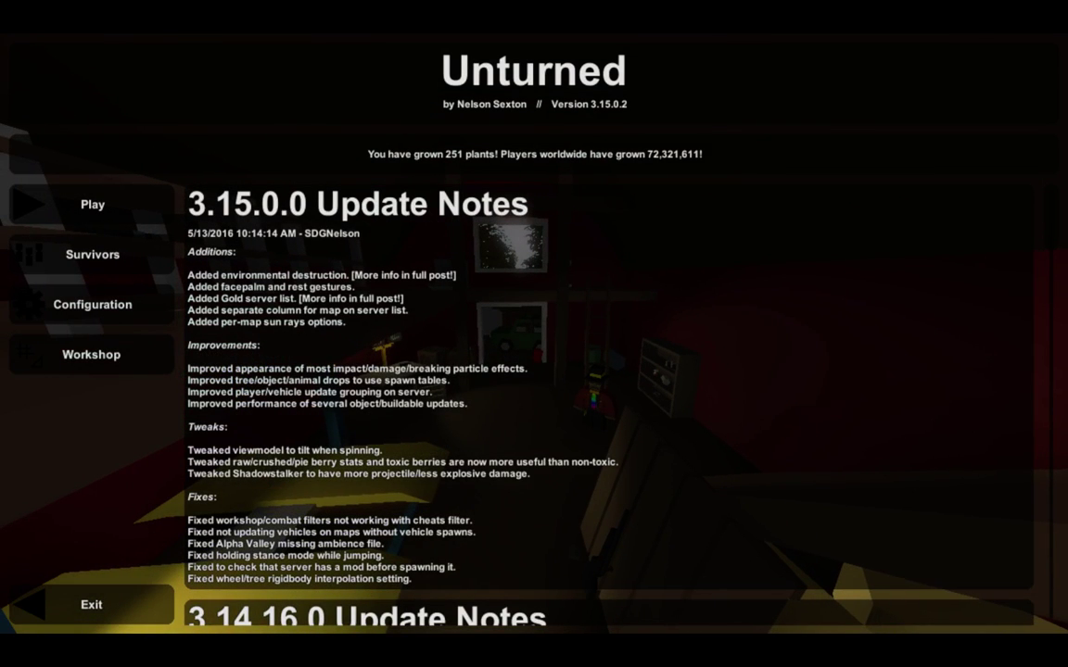
key(alt+Return)
mouse_move(530, 636)
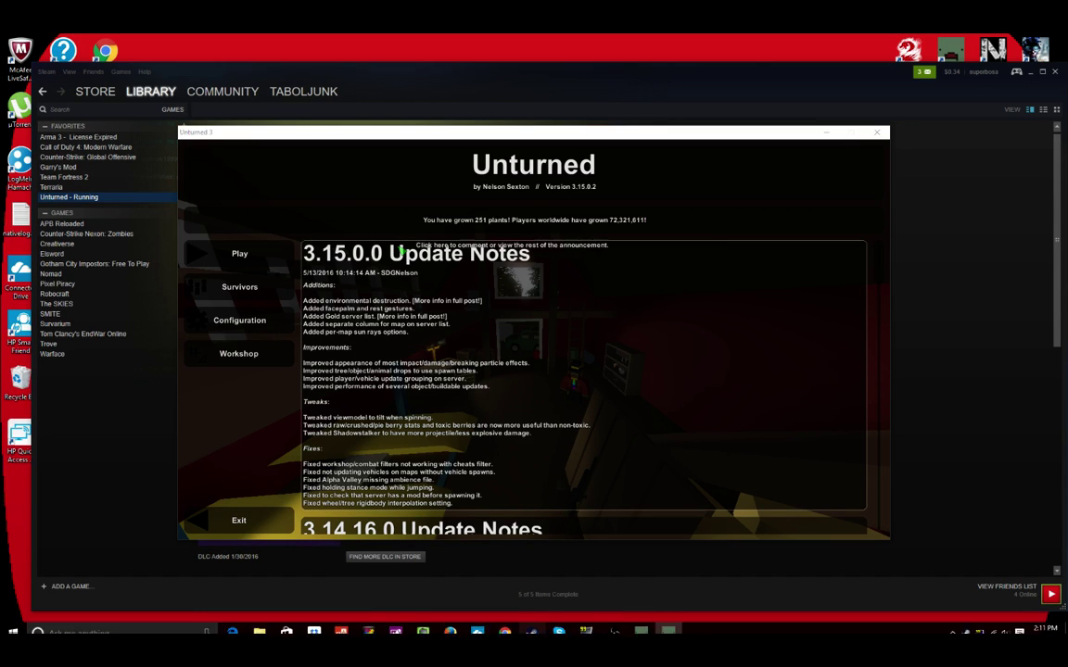
click(504, 622)
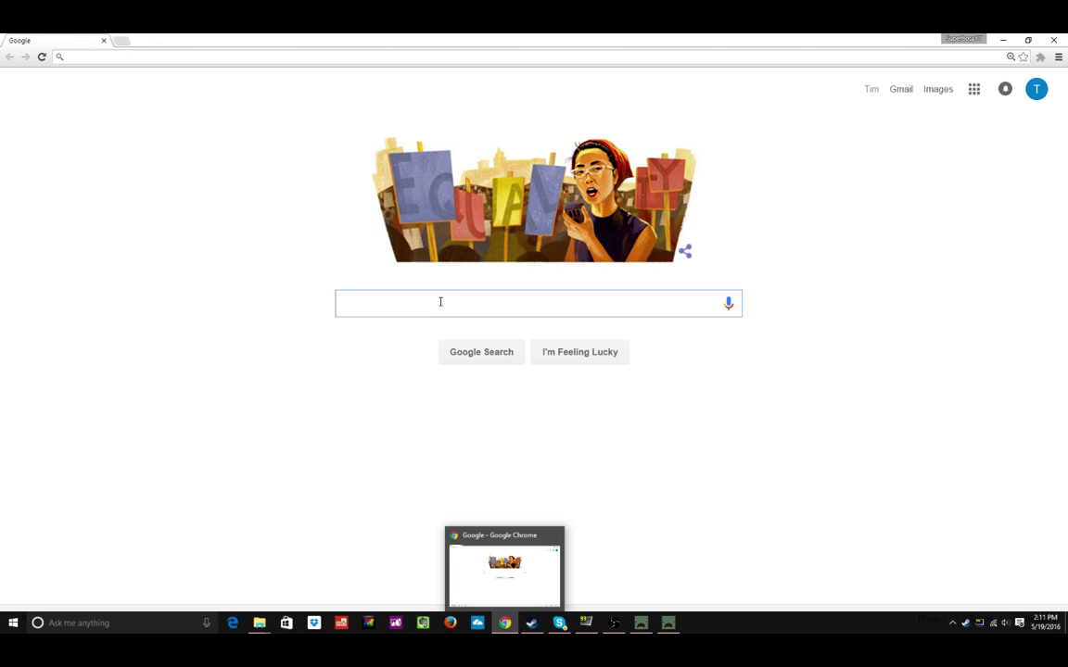
Search Google for 'whats my ip' and view the results.
text(Whats)
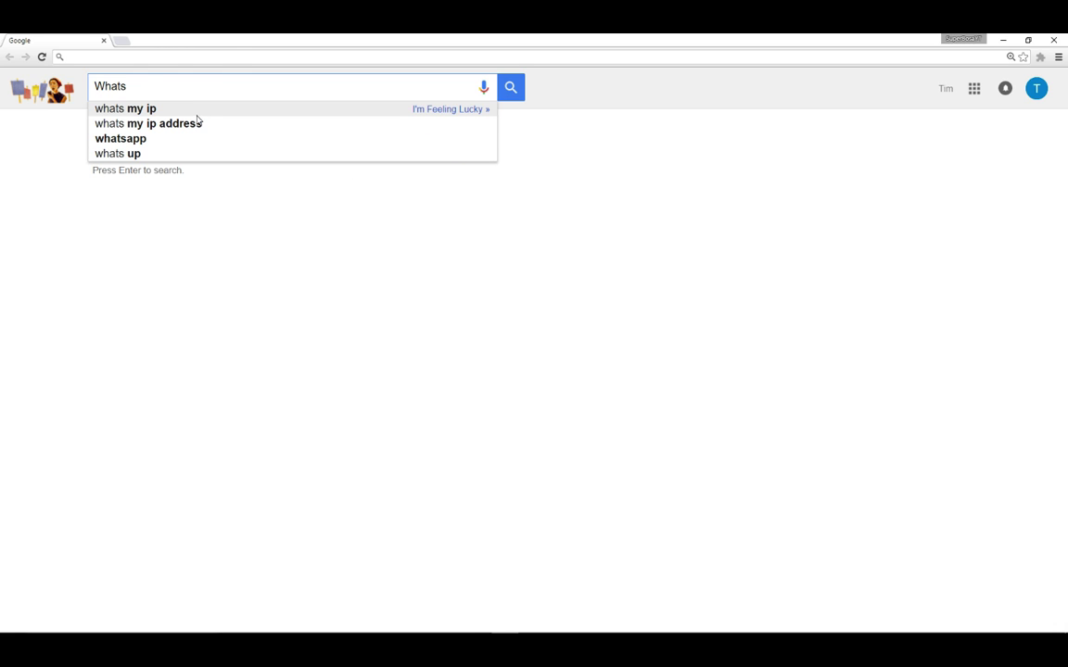
click(190, 110)
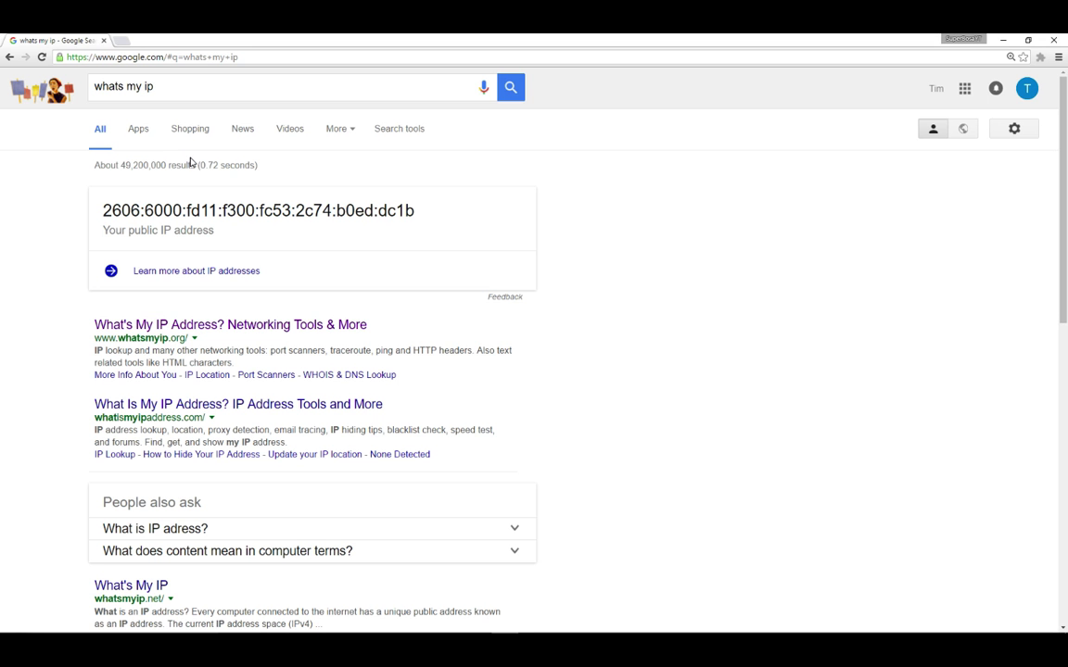
scroll(248, 253, down, 3)
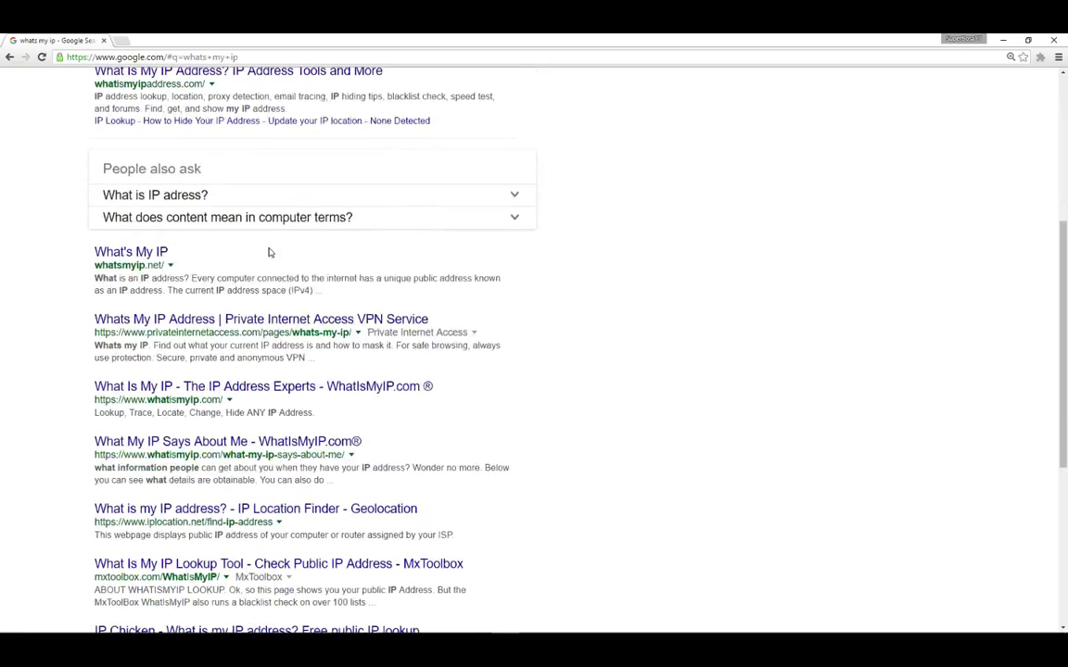
scroll(269, 253, up, 1)
scroll(269, 251, up, 1)
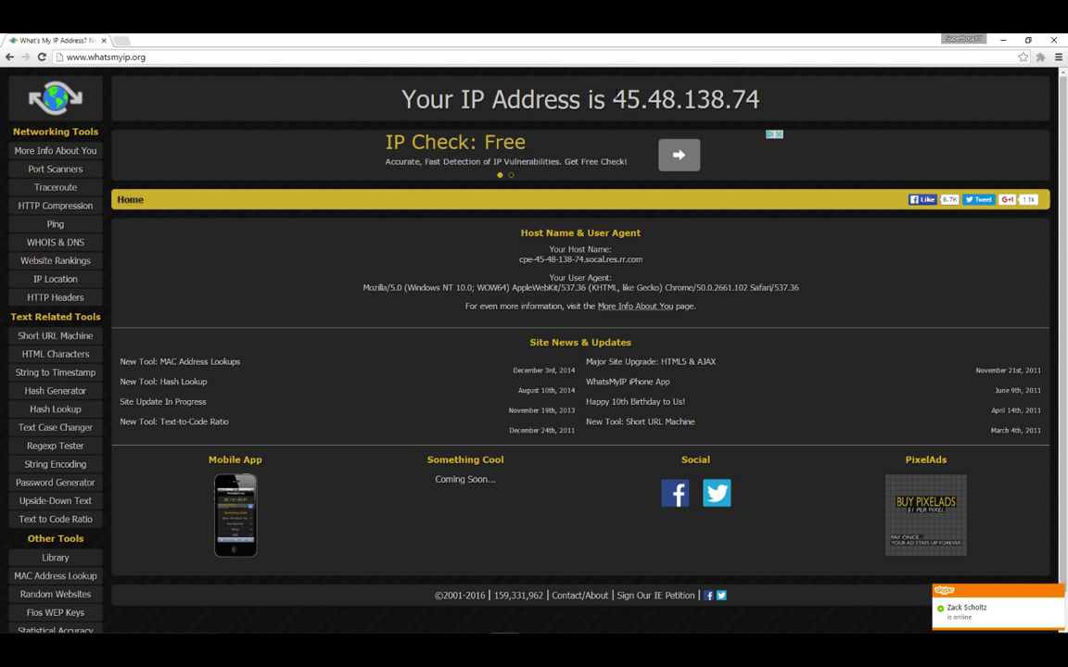
Copy the public IP address shown on whatsmyip.org.
drag(610, 100, 771, 103)
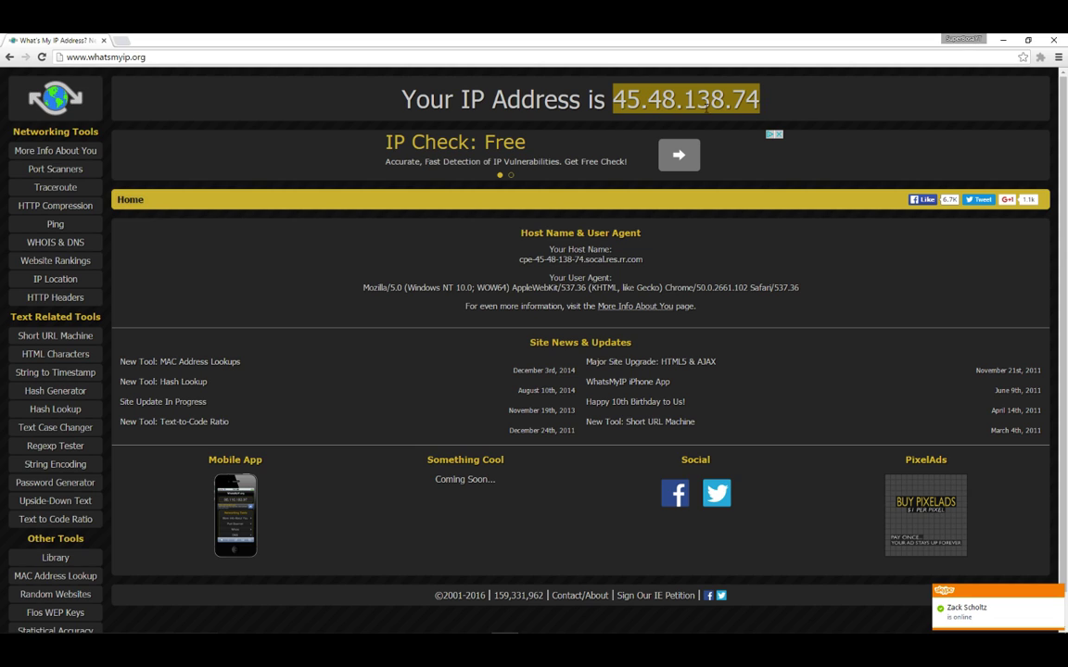
right_click(706, 105)
click(742, 112)
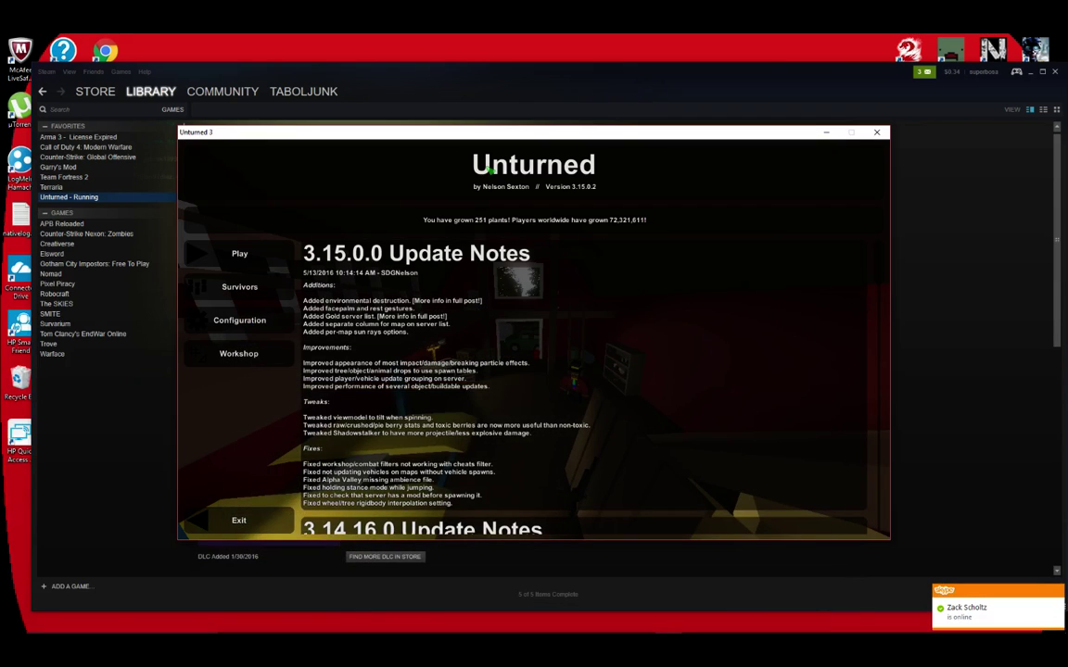
Open the direct Connect screen with IP, port 27015 and password fields.
click(254, 253)
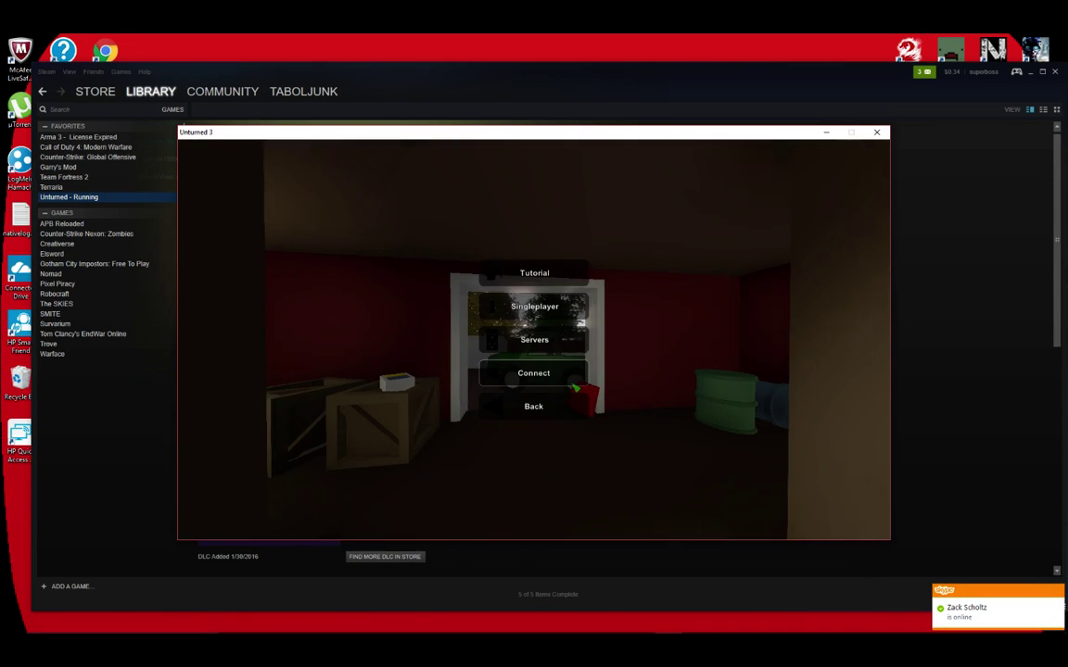
click(534, 373)
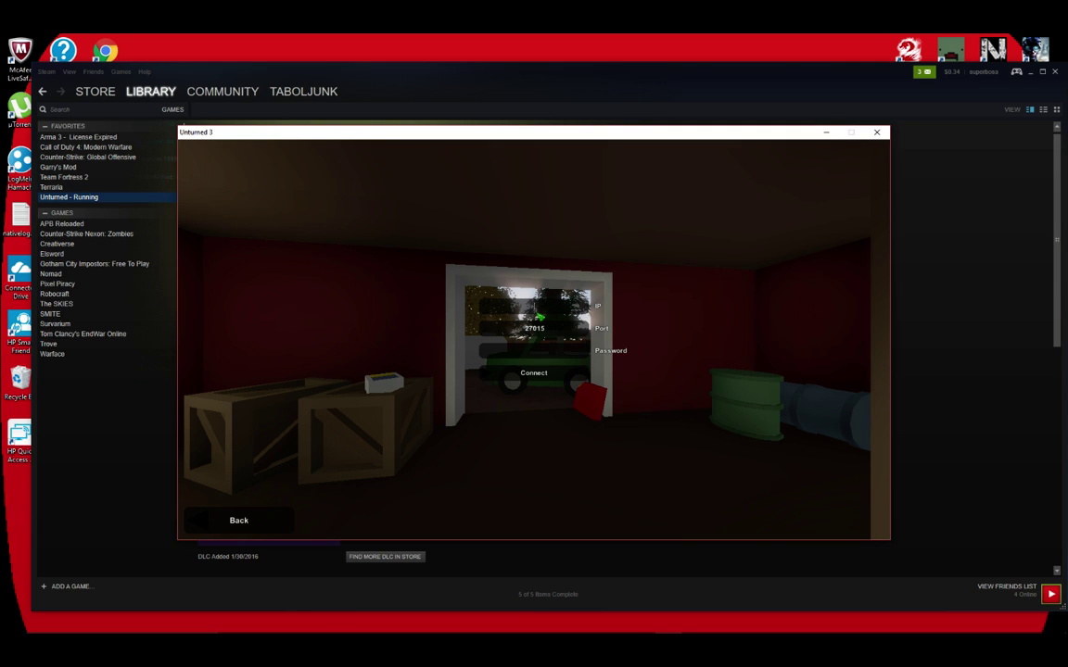
Copy the public IP again from the WhatsMyIP.org page and bring Unturned back to the front.
click(505, 628)
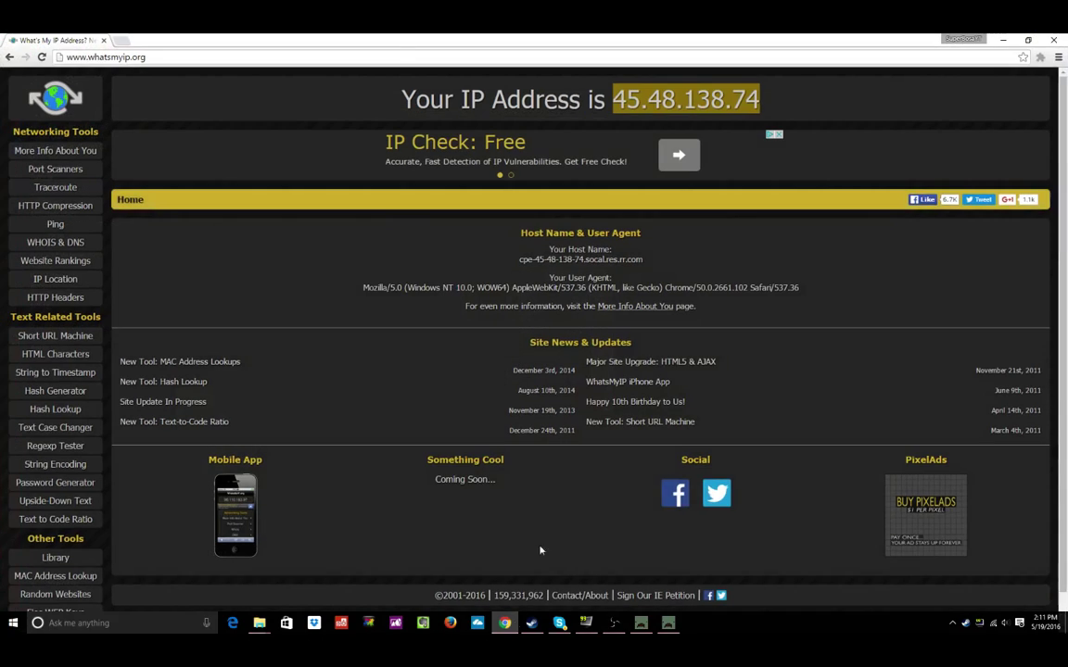
right_click(682, 100)
click(709, 106)
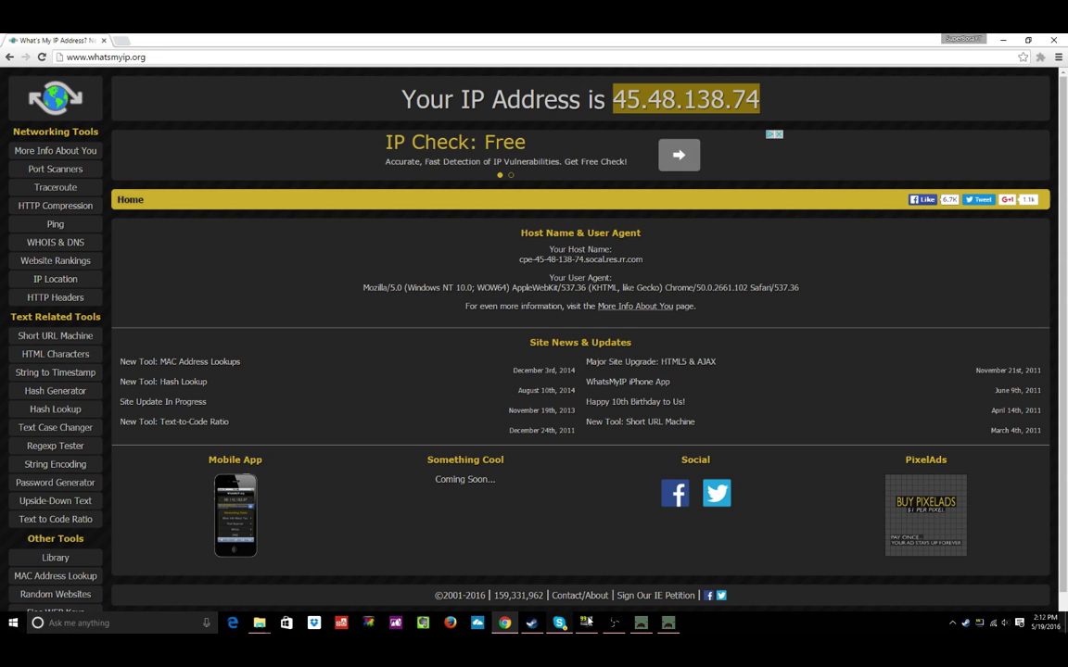
click(667, 633)
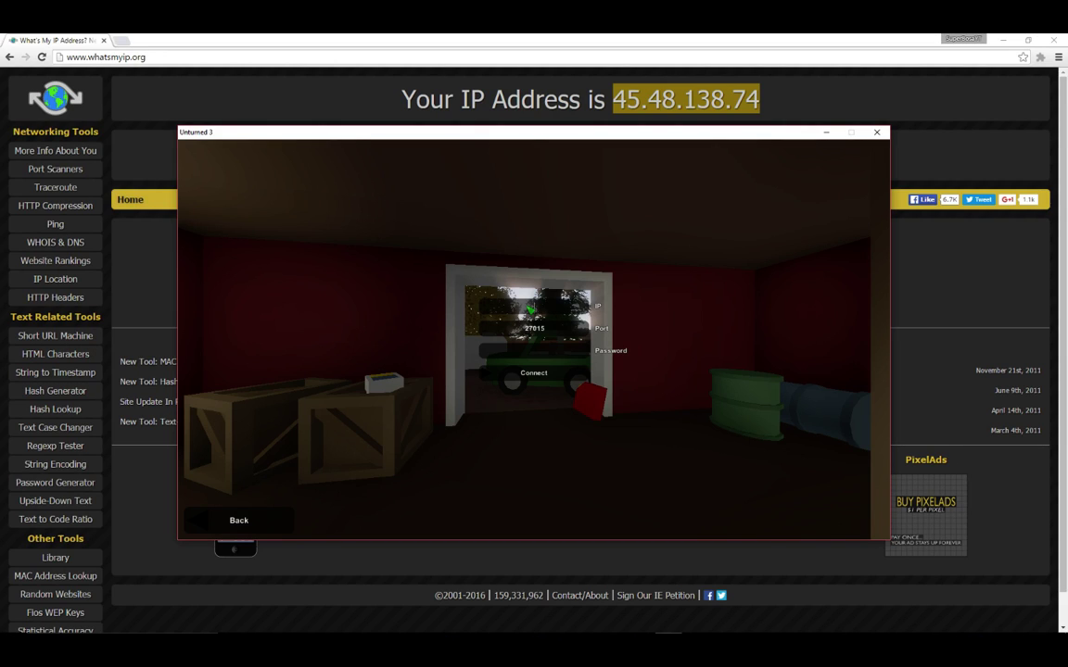
Paste the copied IP into the IP field and connect to the server on port 27015.
key(ctrl+v)
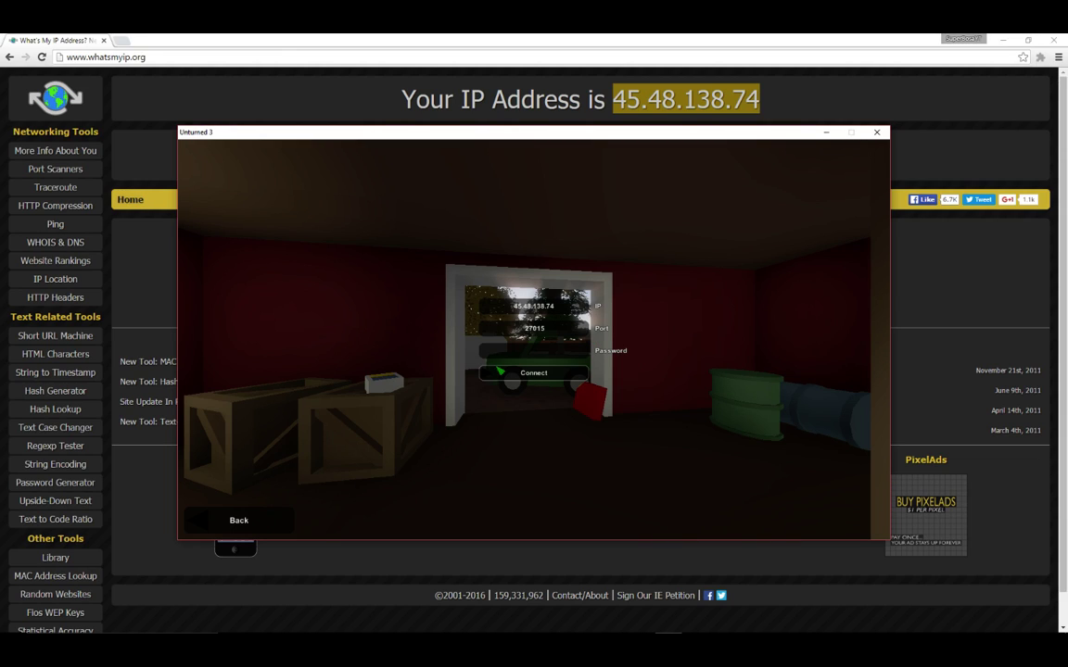
click(505, 369)
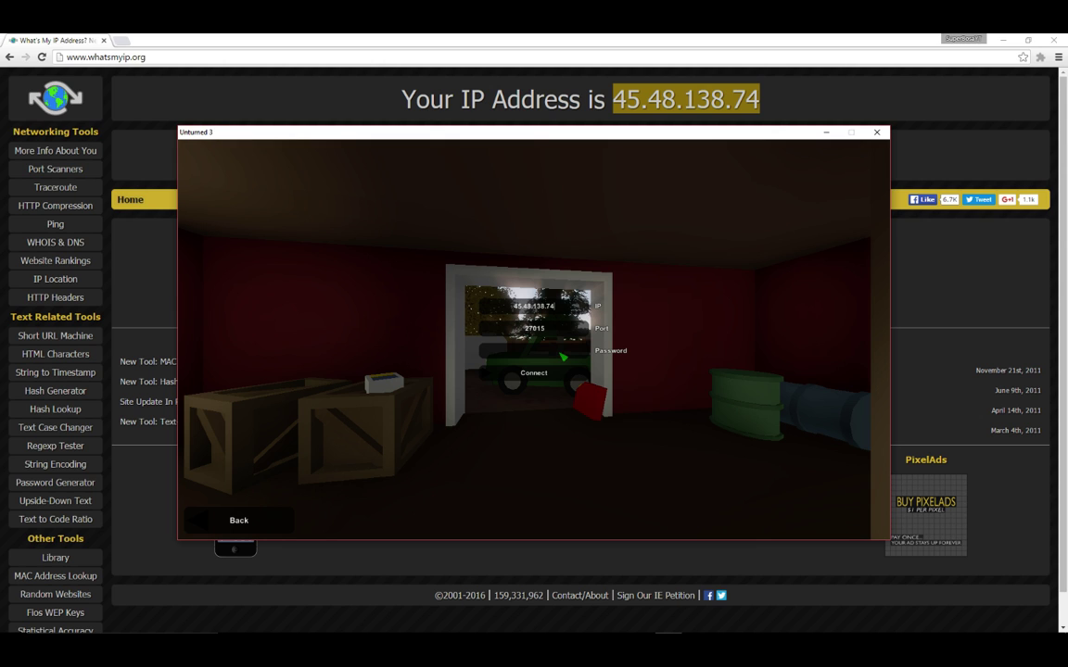
click(545, 375)
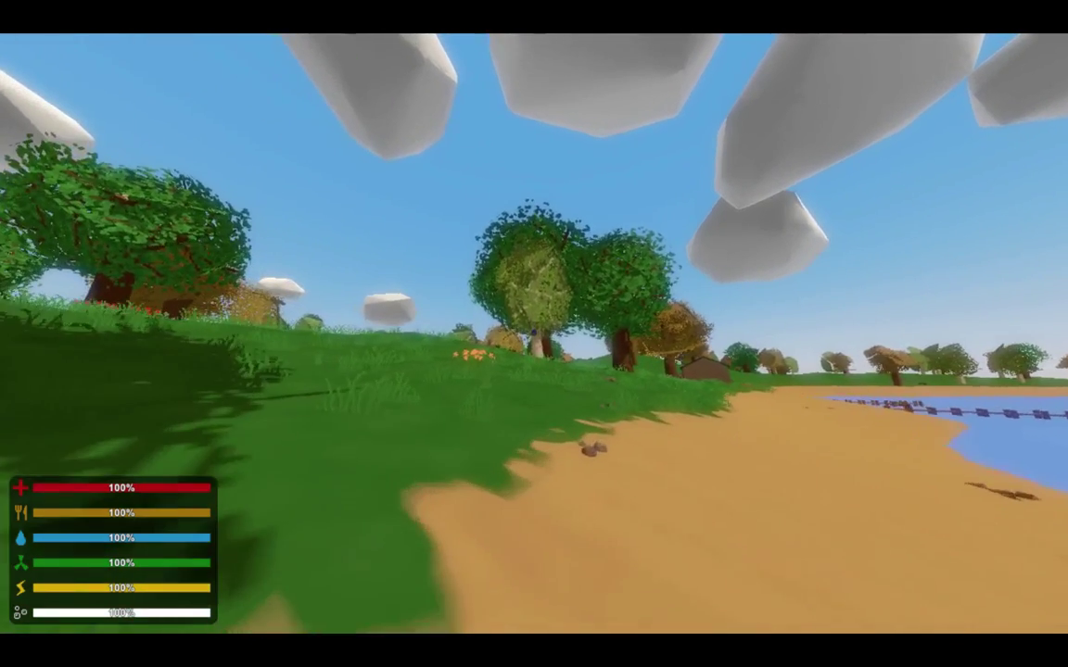
Grant the player admin with the admin command in the server console, then exit the server.
key(w)
key(h)
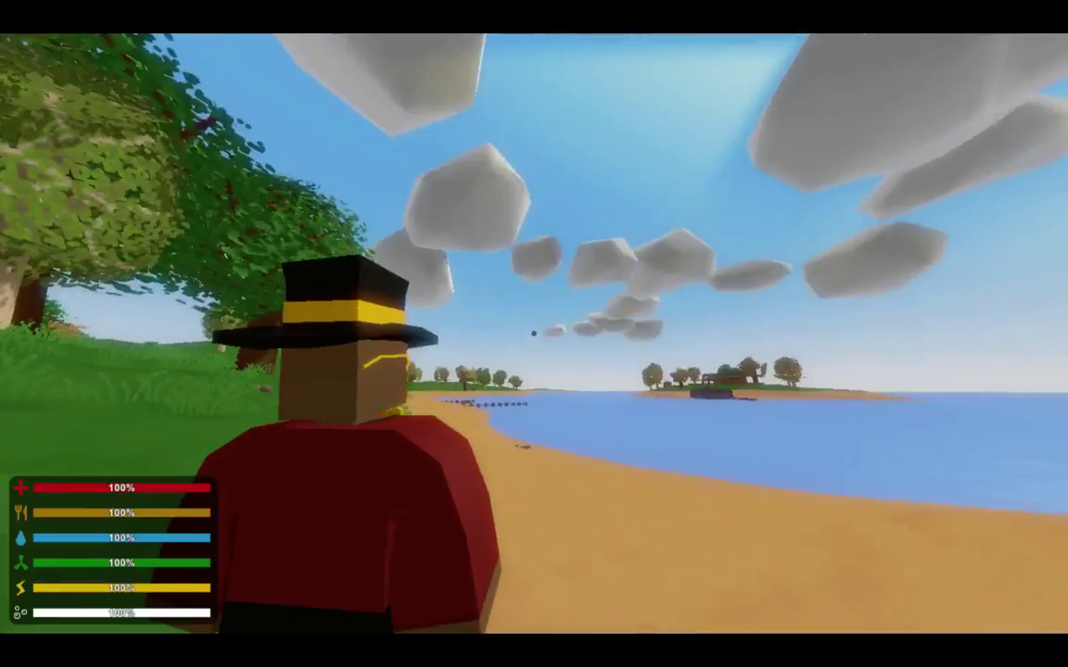
key(Escape)
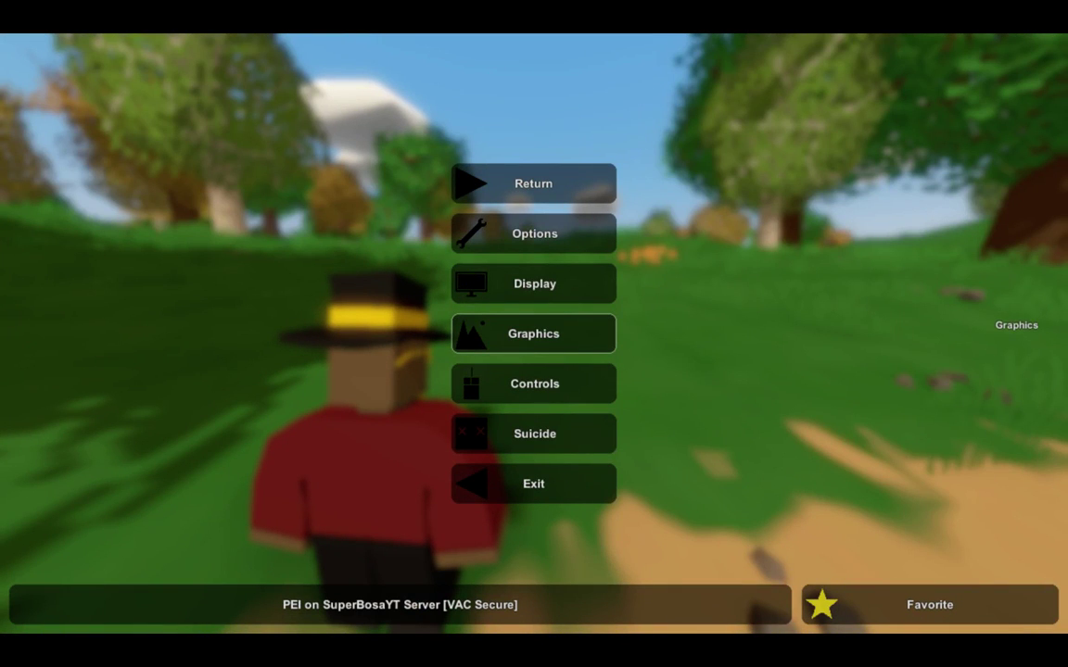
drag(1064, 343, 723, 202)
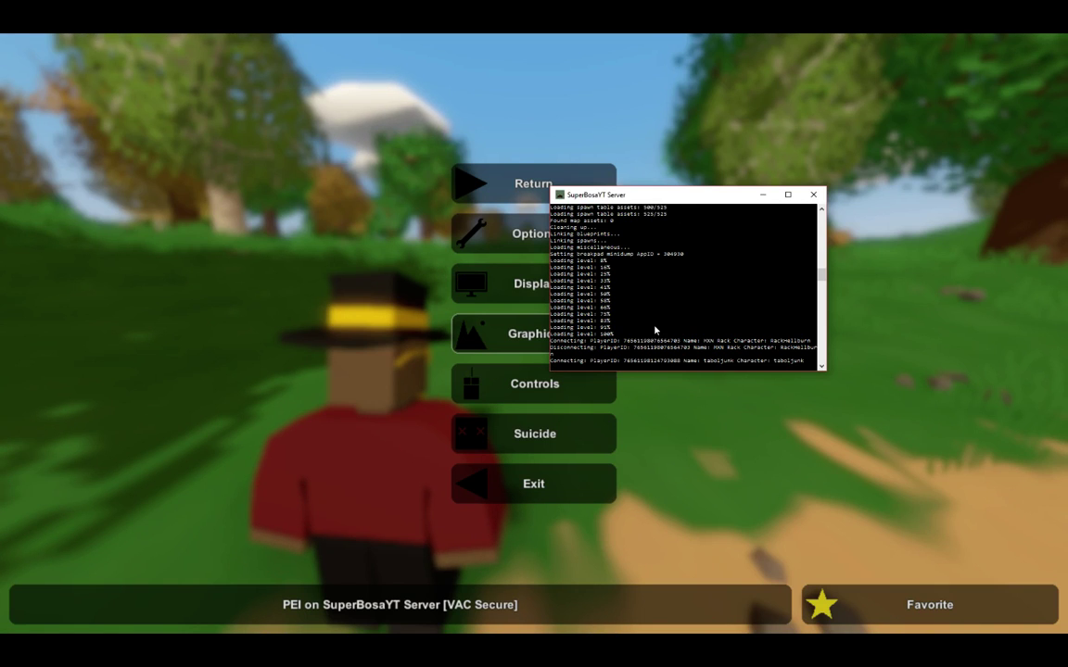
text(admin)
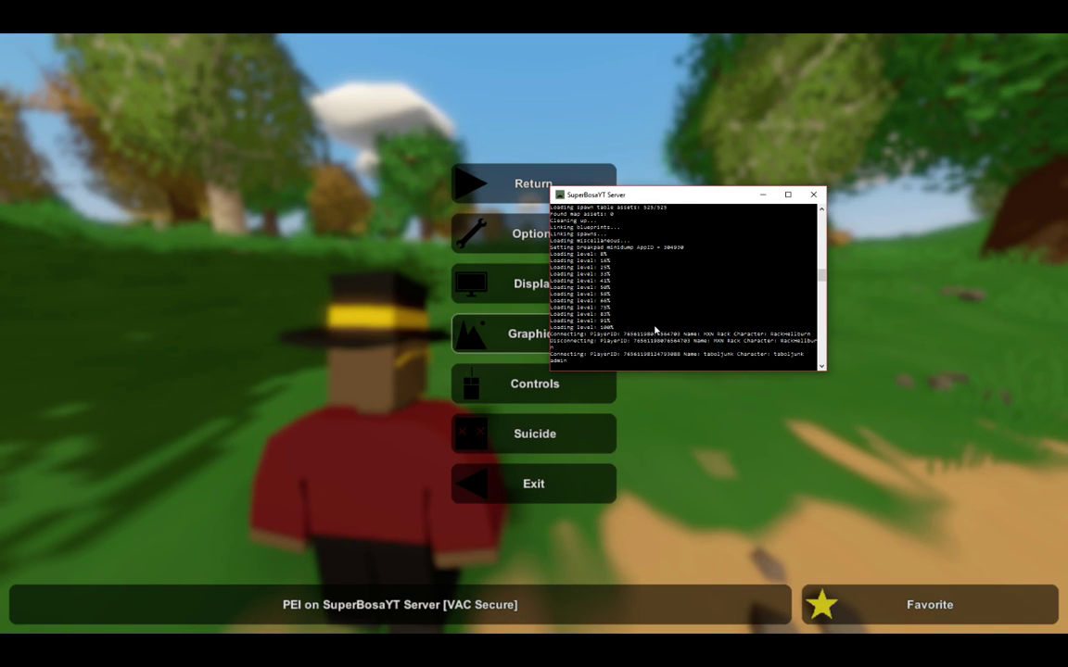
text( tabol)
key(Return)
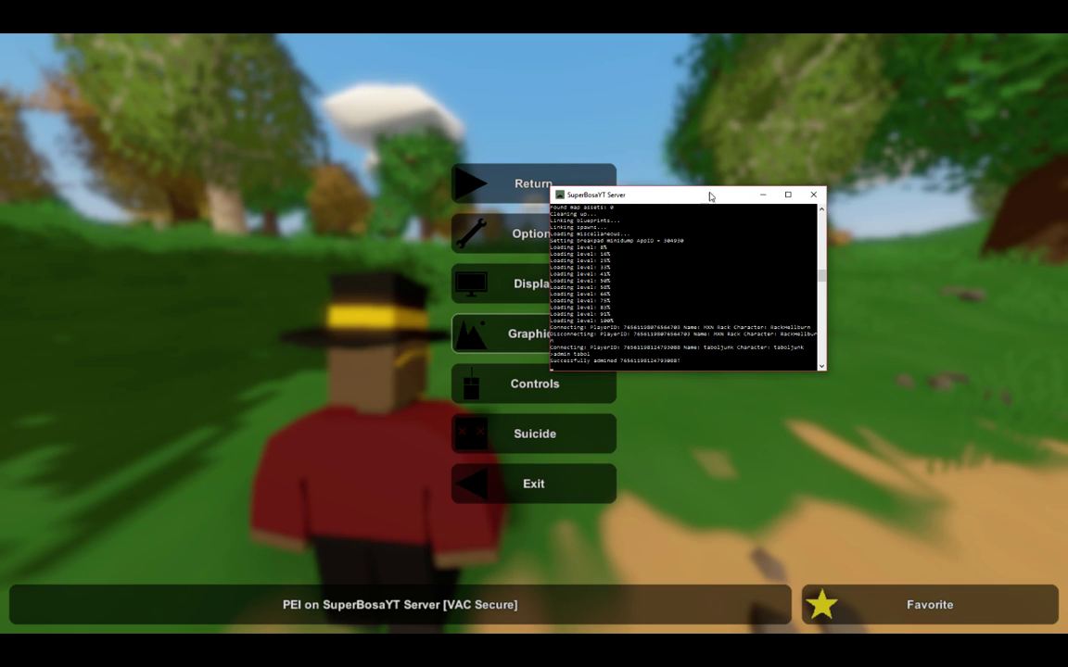
drag(709, 196, 1066, 330)
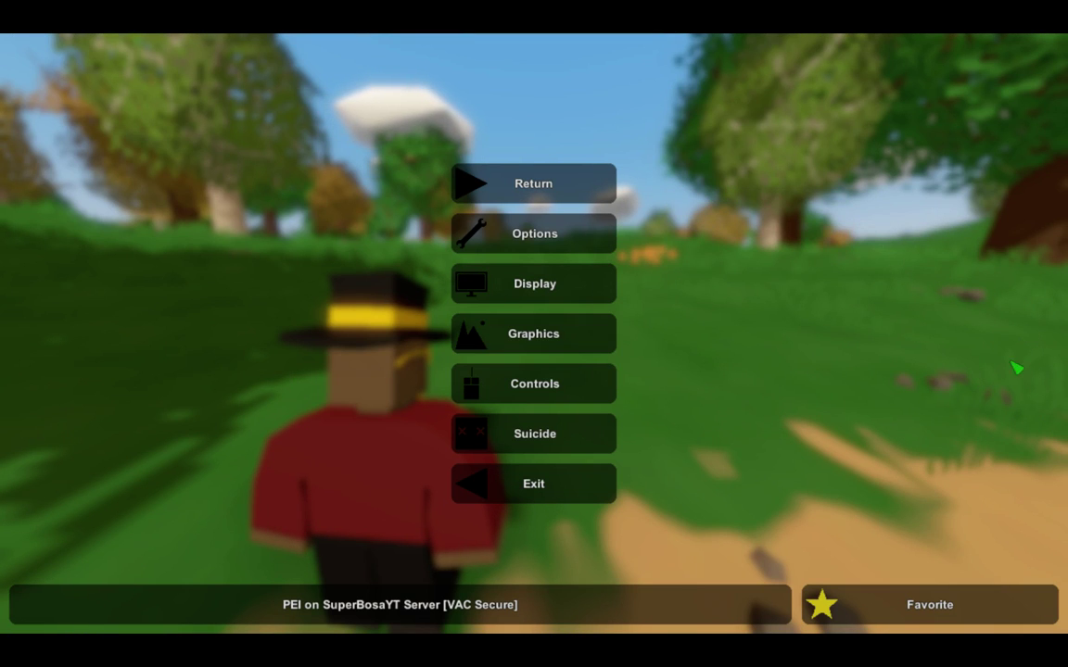
click(525, 496)
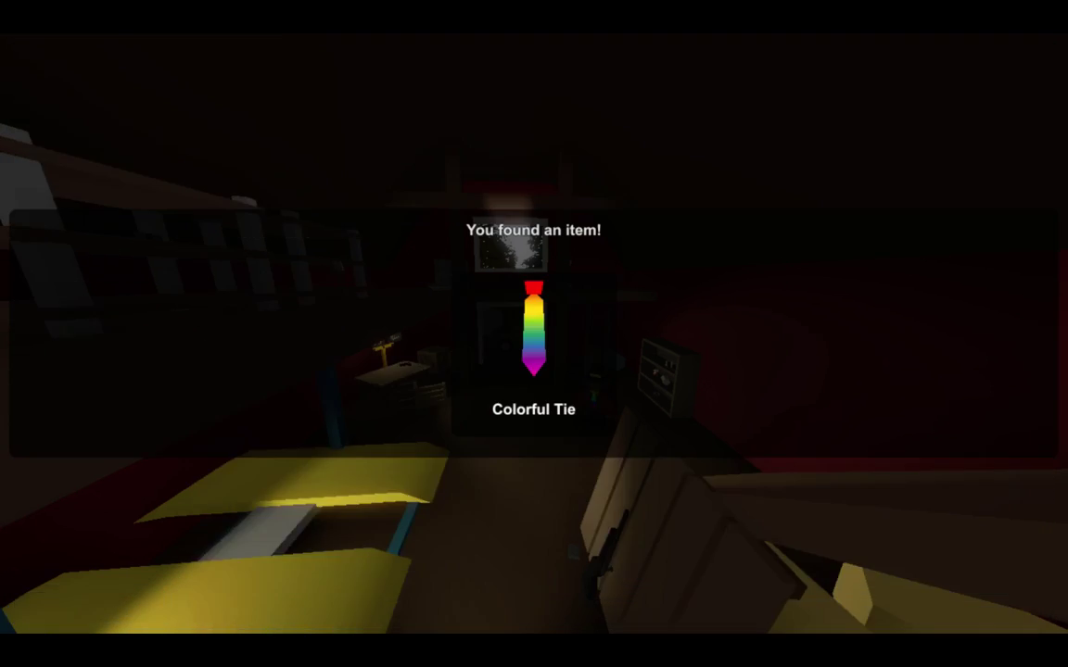
Stop the server with the 'shutdown' console command and leave the item inspect view.
key(alt+Tab)
drag(454, 185, 866, 403)
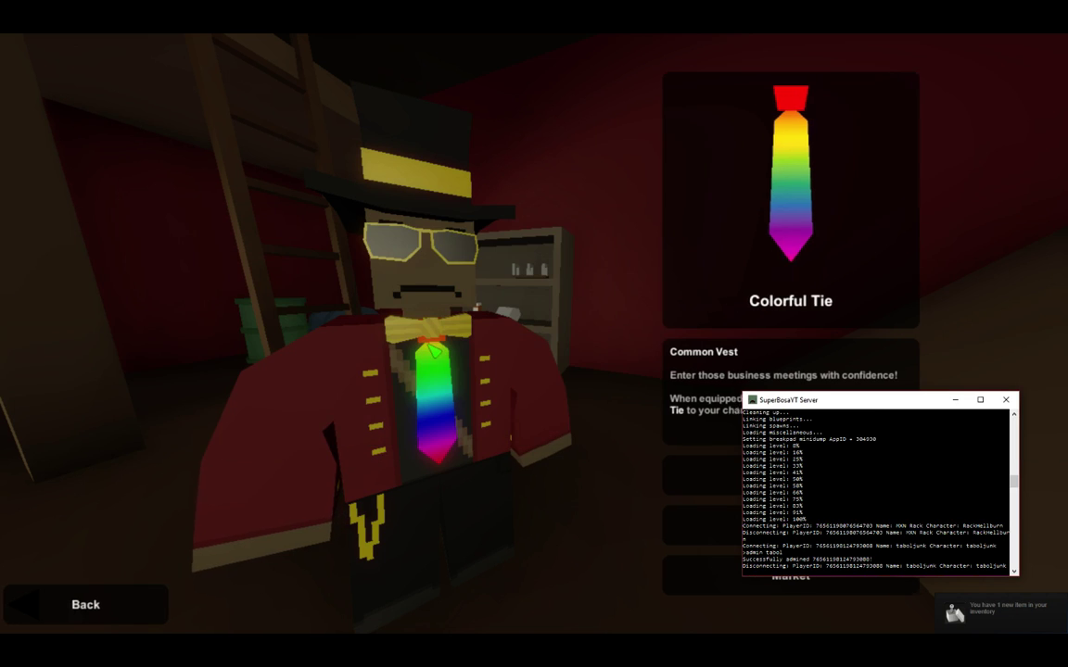
drag(905, 401, 578, 296)
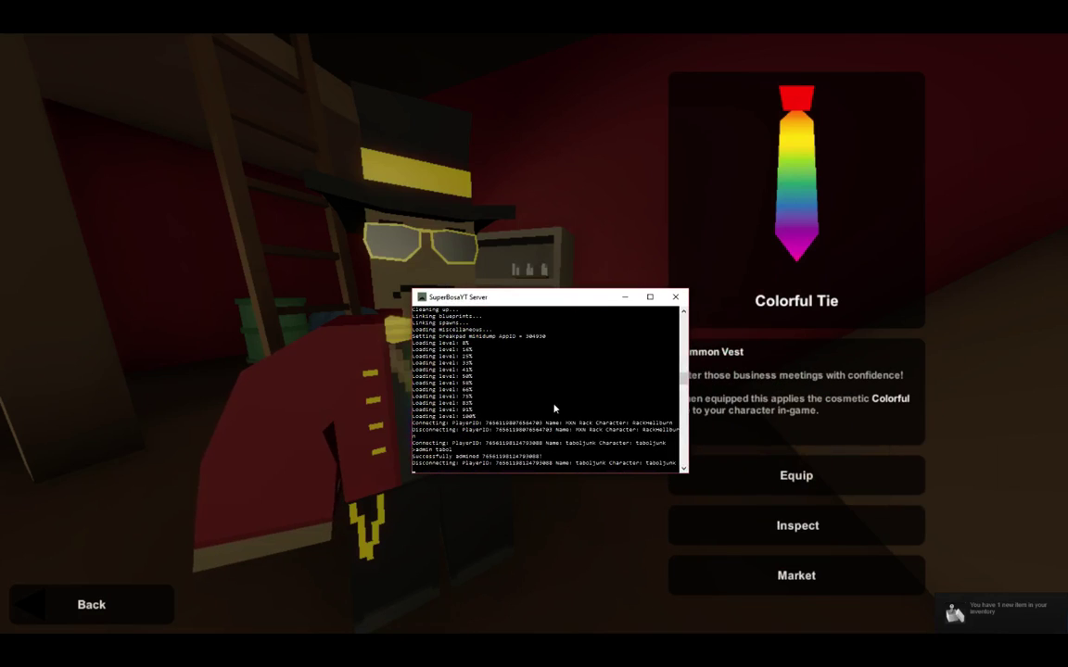
text(shut)
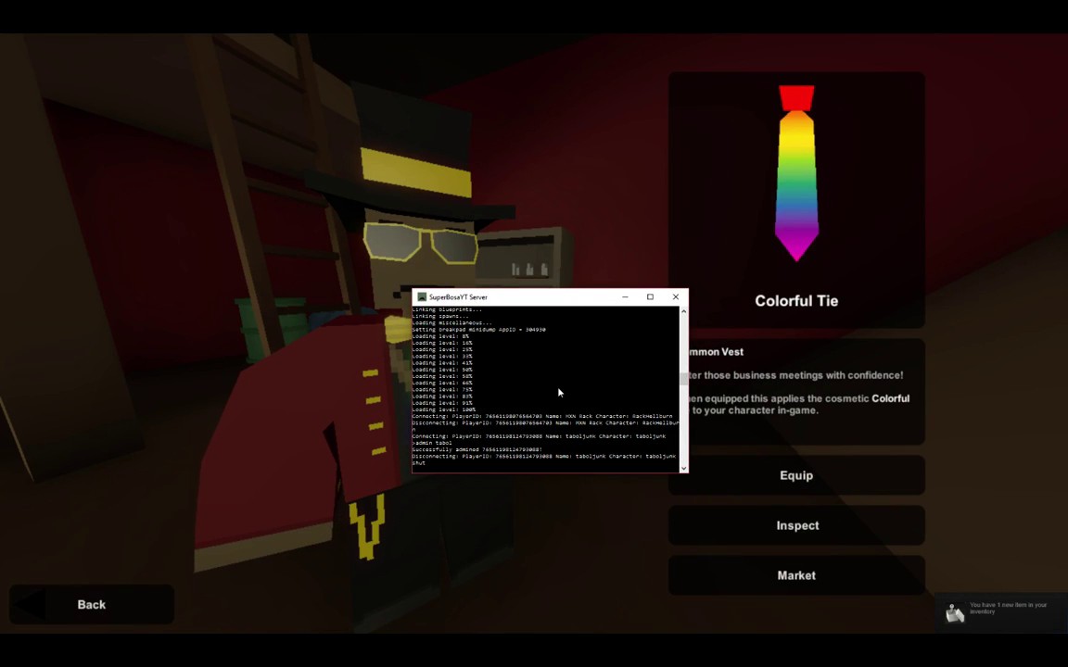
text(down)
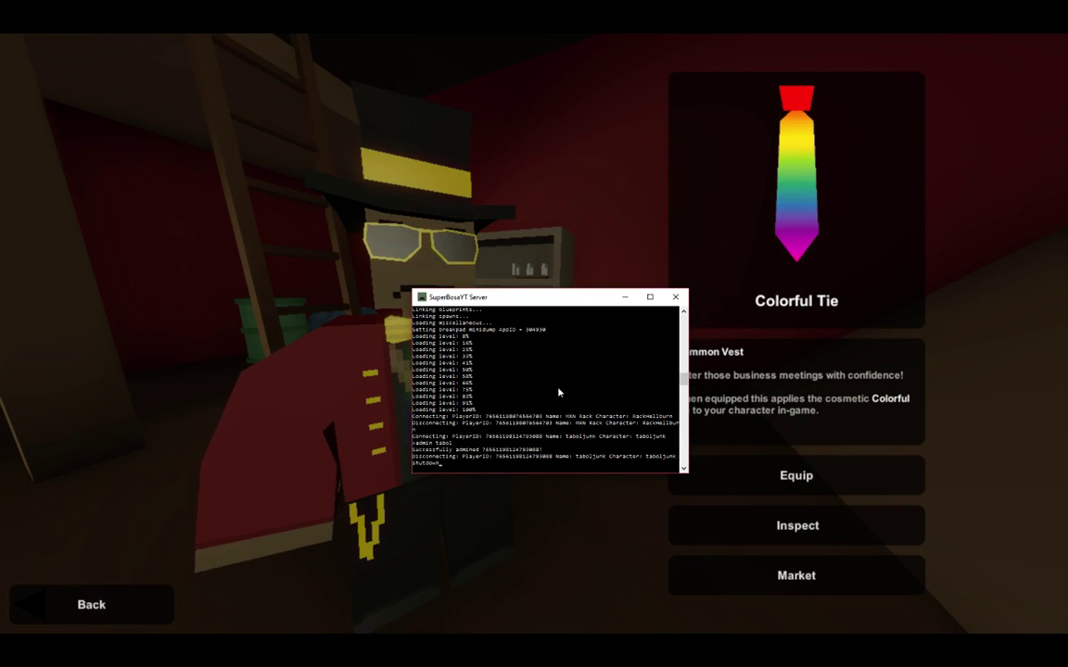
key(Return)
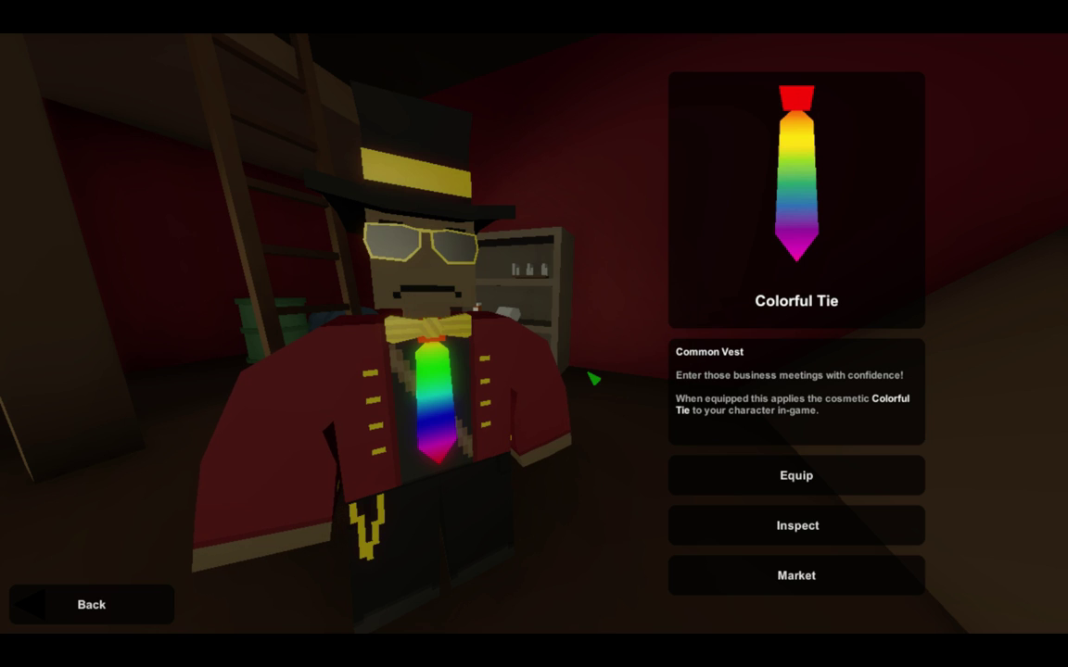
click(11, 610)
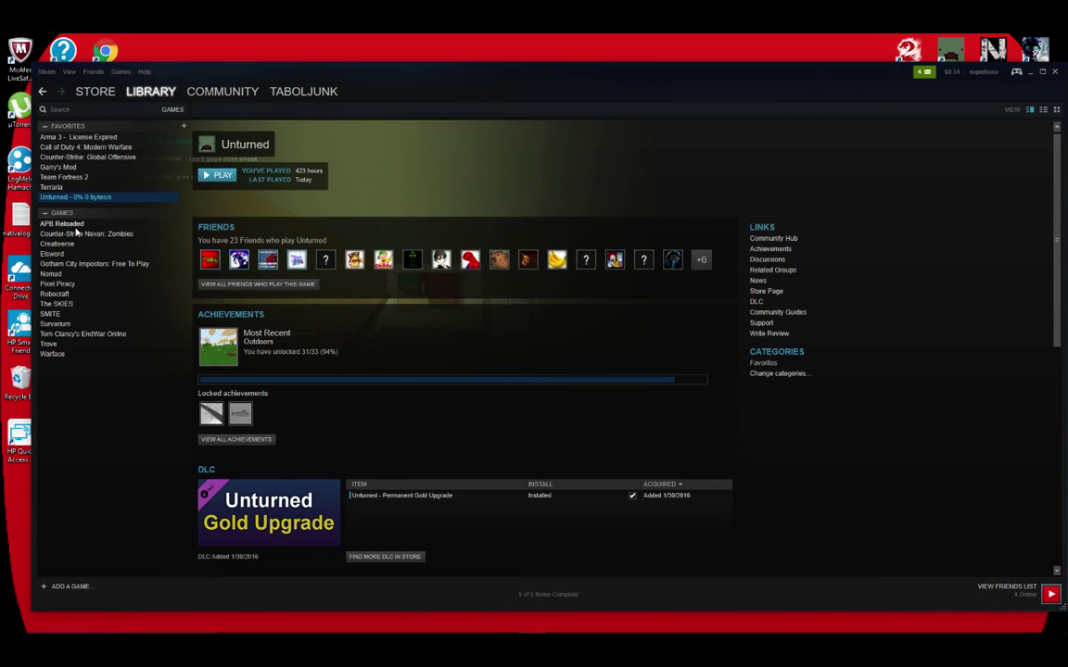
Open Commands.dat from the Unturned folder's Servers > SERVERTUTORIAL > Server directory.
mouse_move(181, 637)
mouse_move(314, 638)
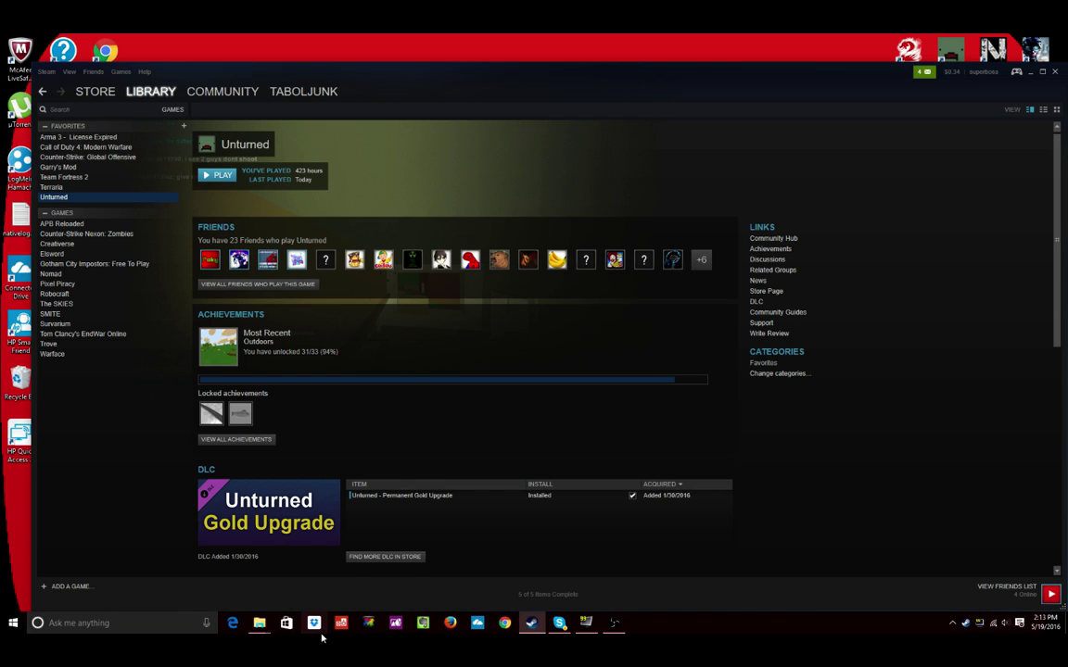
mouse_move(264, 627)
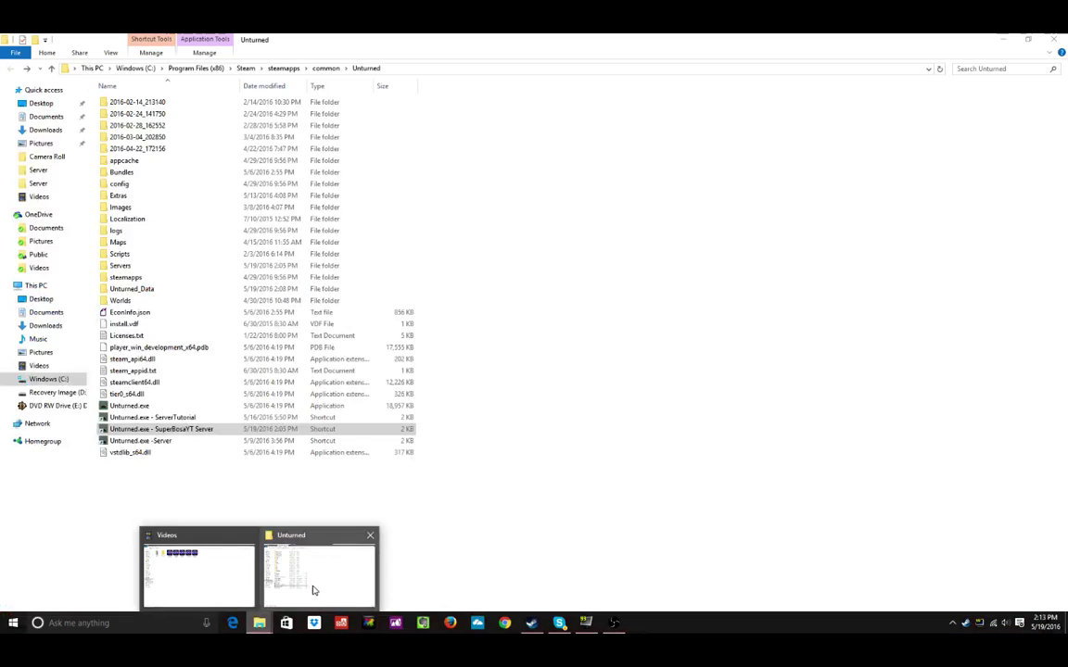
click(278, 547)
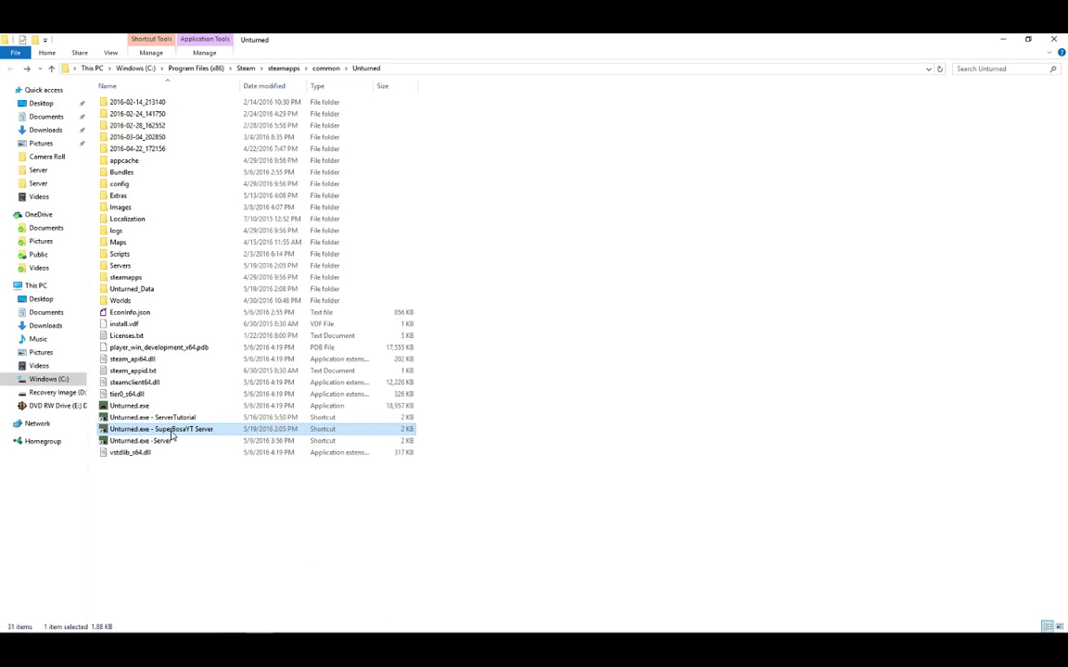
double_click(120, 265)
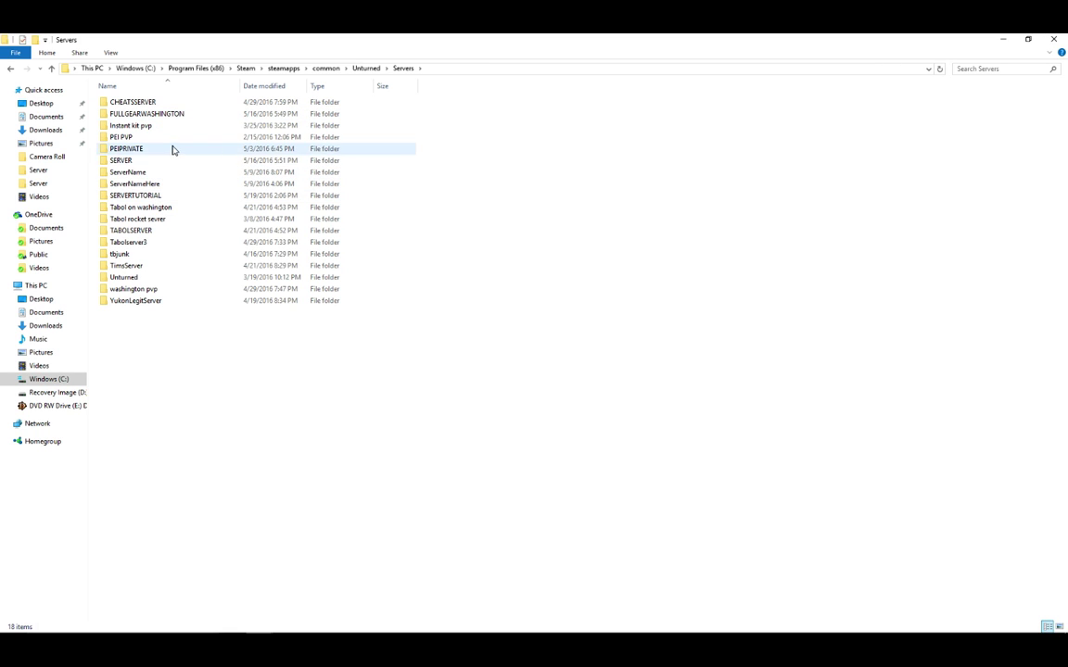
double_click(164, 196)
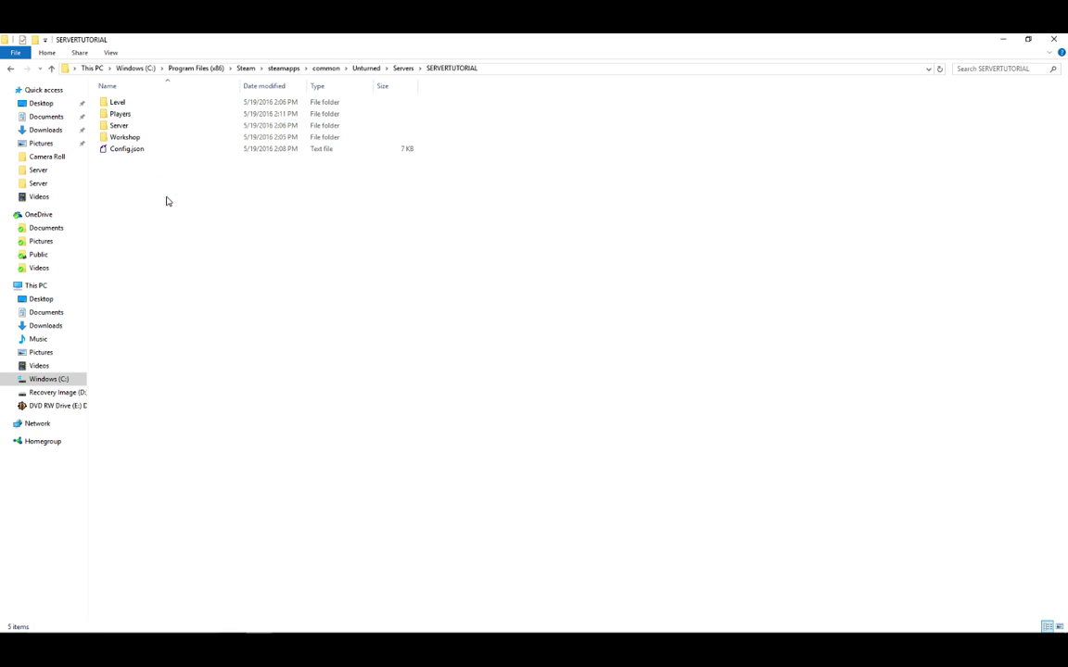
double_click(154, 127)
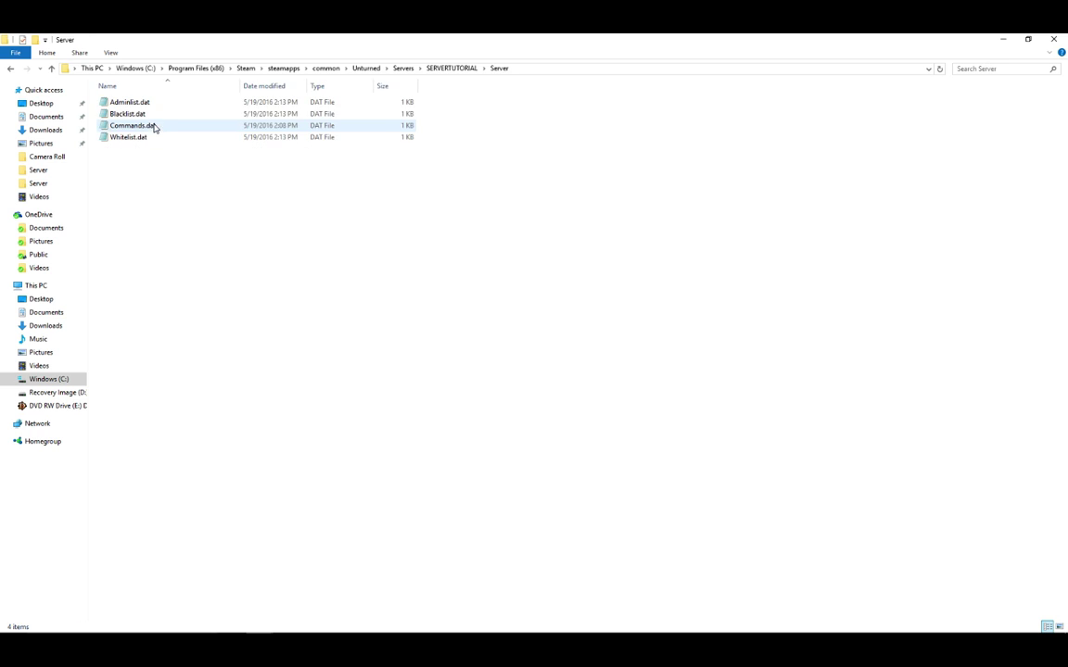
double_click(160, 130)
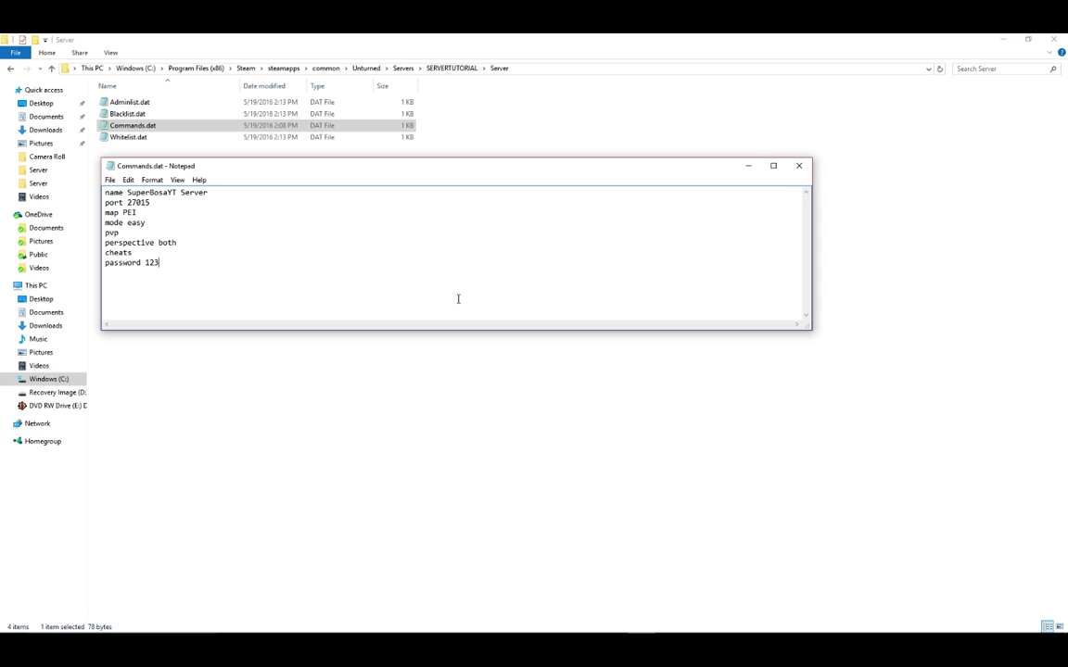
Close Notepad with the cheats and password lines saved in Commands.dat.
click(798, 165)
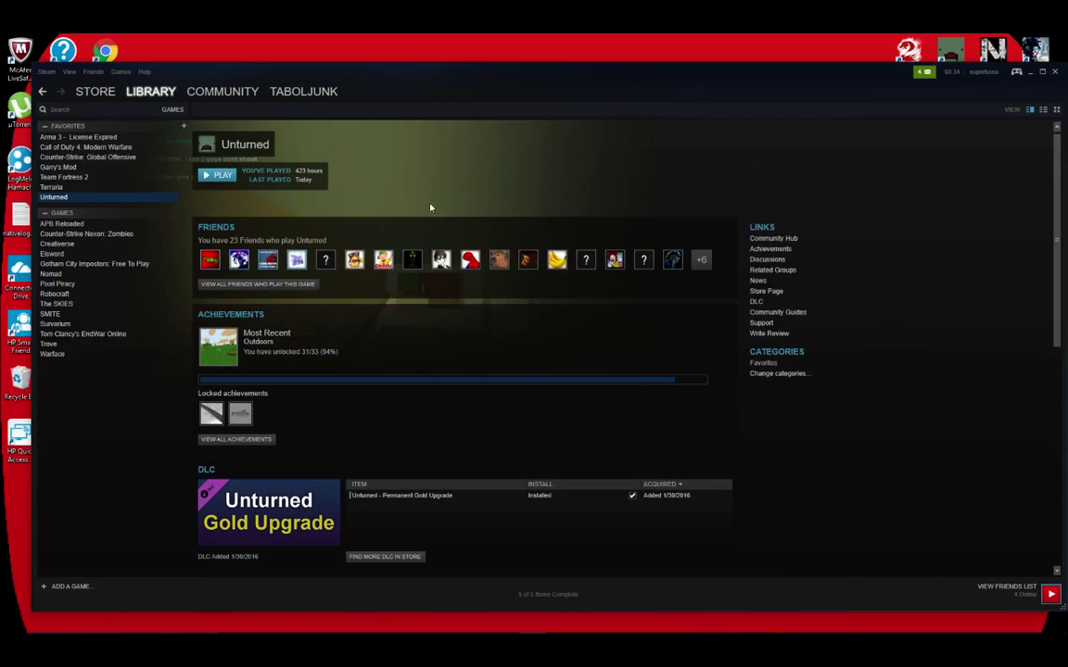
Launch Unturned from the Steam library with 'Play Unturned' selected.
click(220, 175)
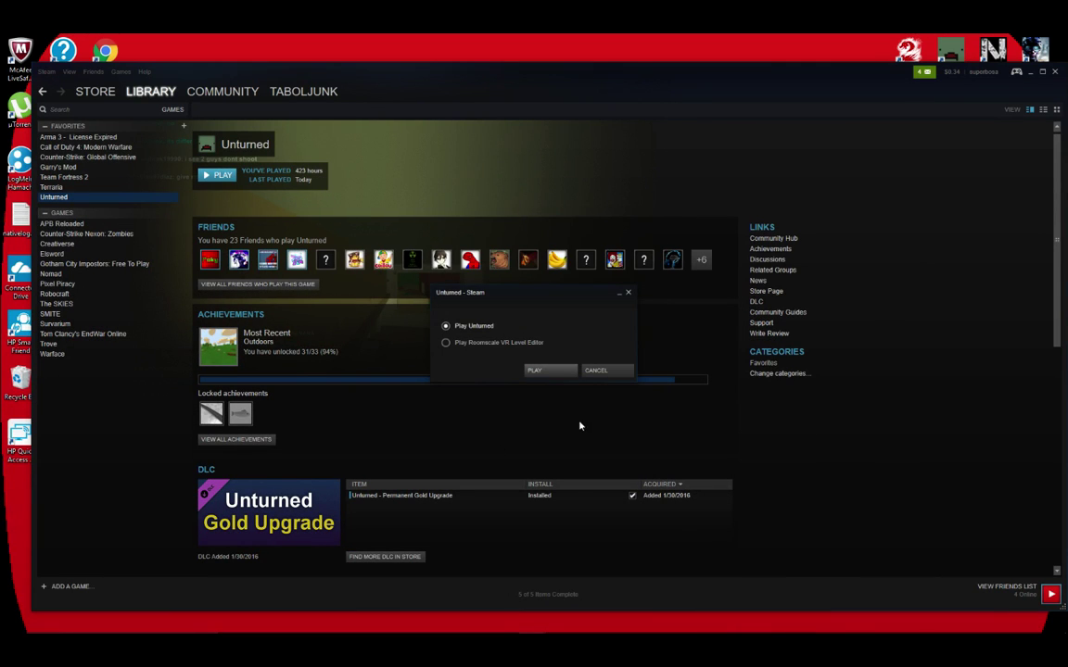
click(557, 371)
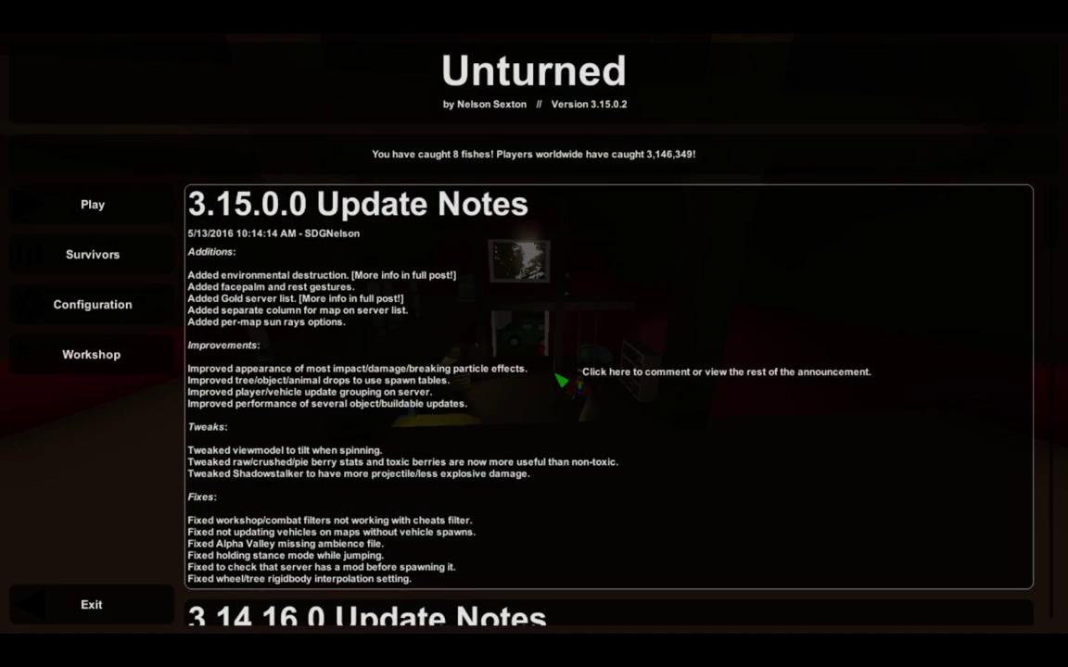
Try a direct connection to the server on port 27015 without entering a password.
click(114, 208)
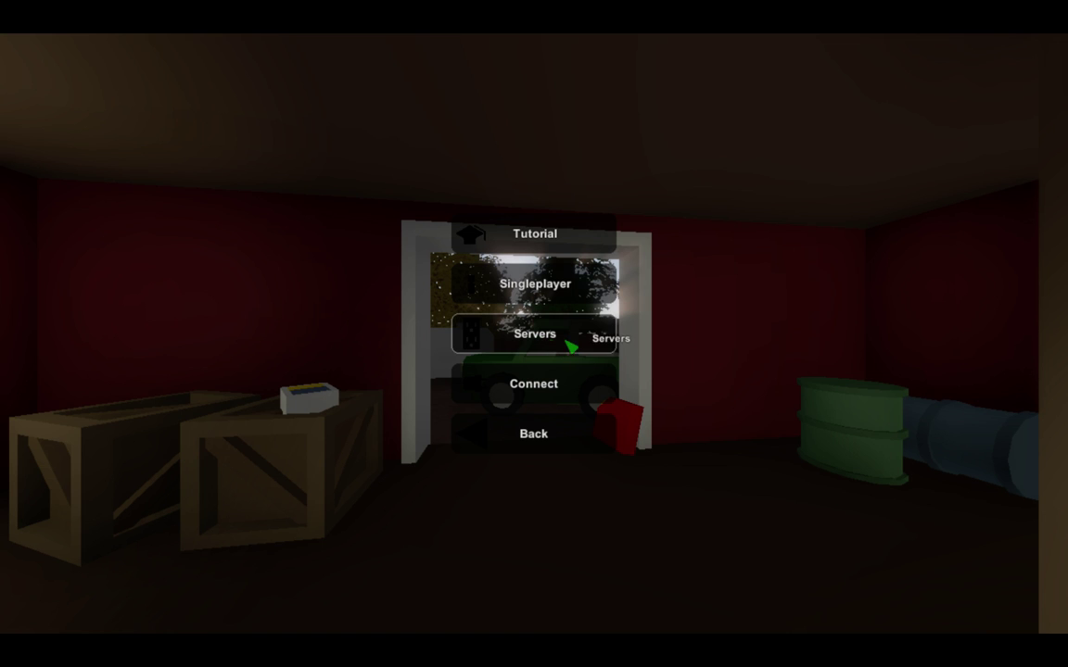
click(540, 396)
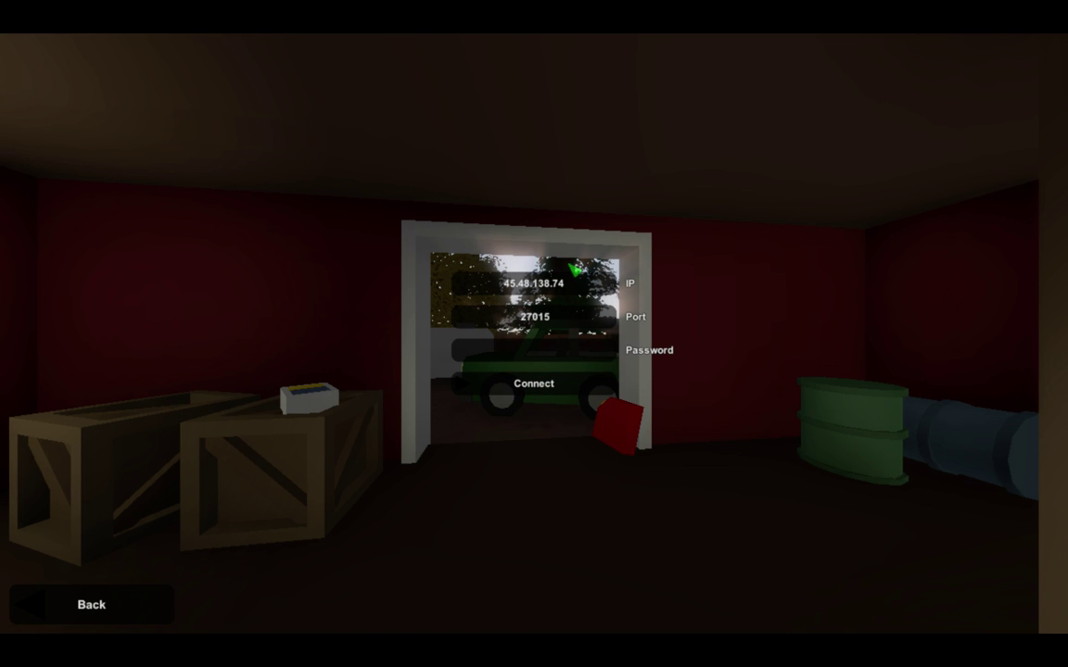
click(567, 384)
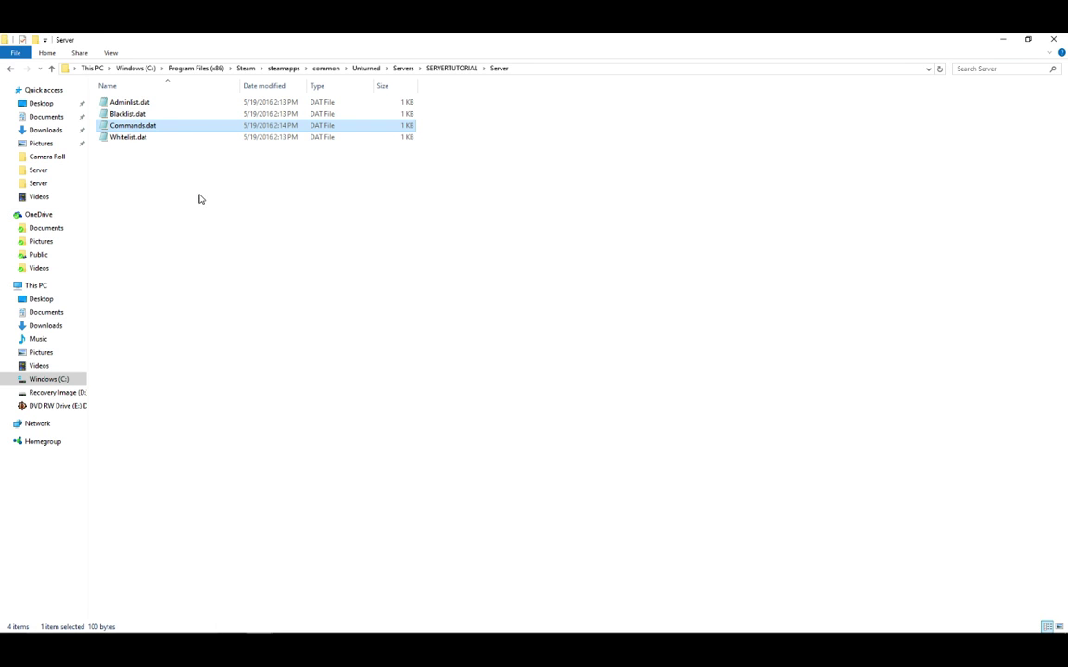
double_click(335, 126)
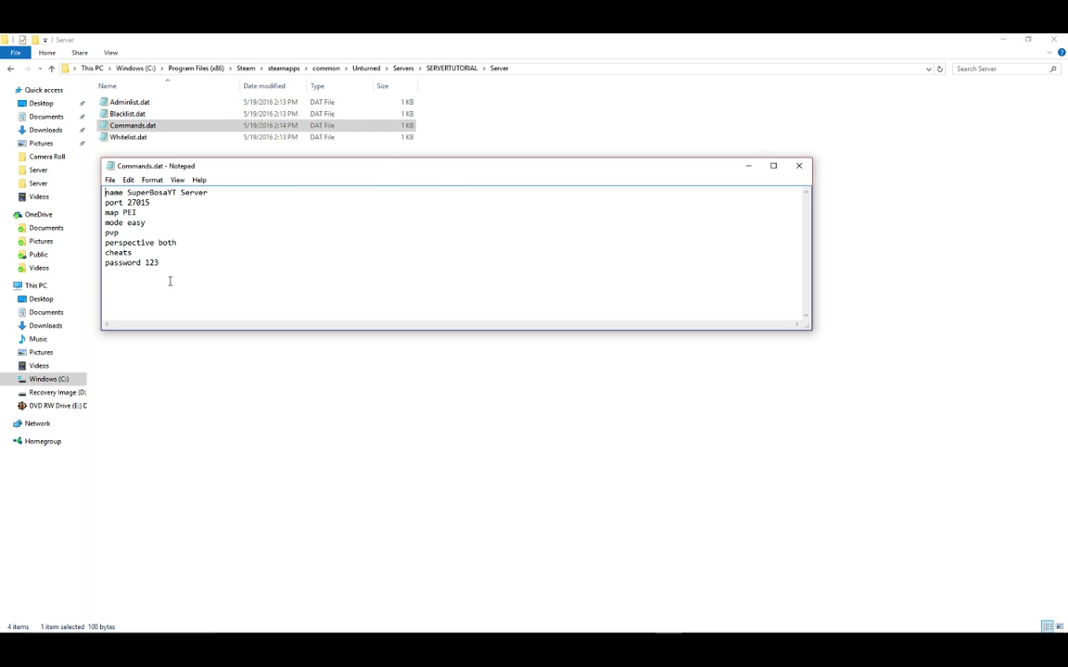
key(alt+F4)
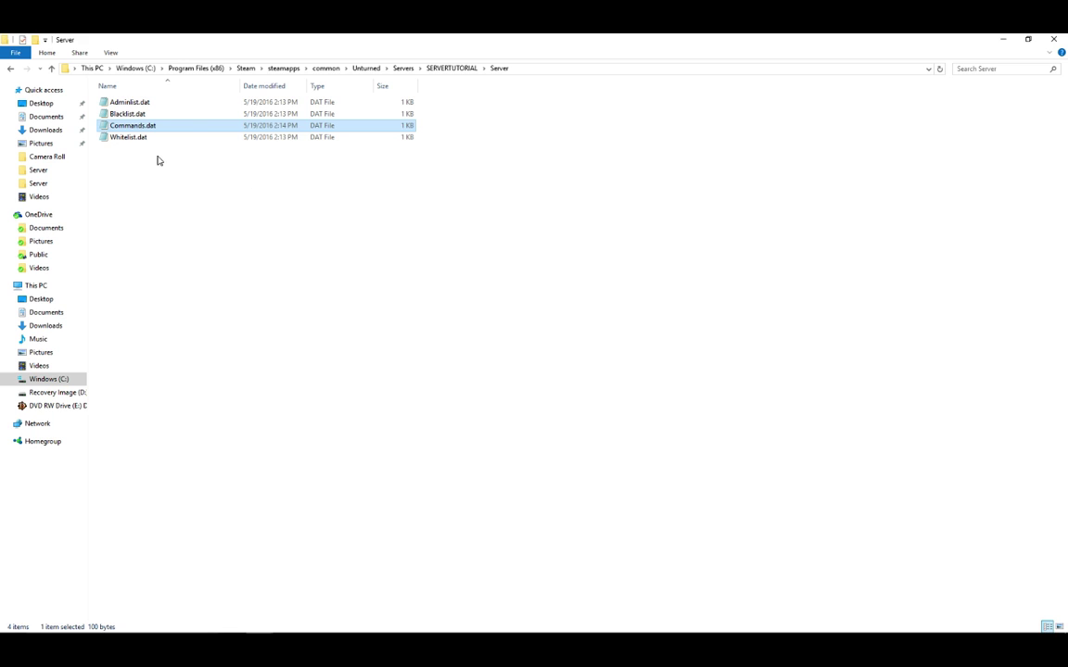
Go back to the Unturned install folder, relaunch the SuperBosaYT Server shortcut, and move its console aside.
click(156, 160)
click(10, 70)
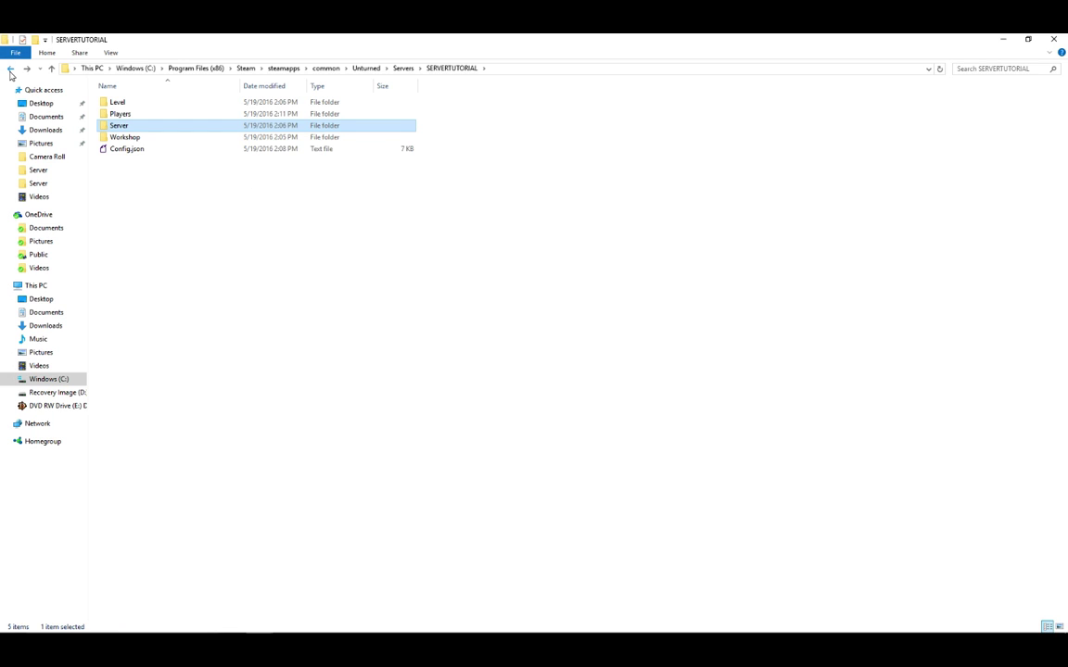
click(12, 70)
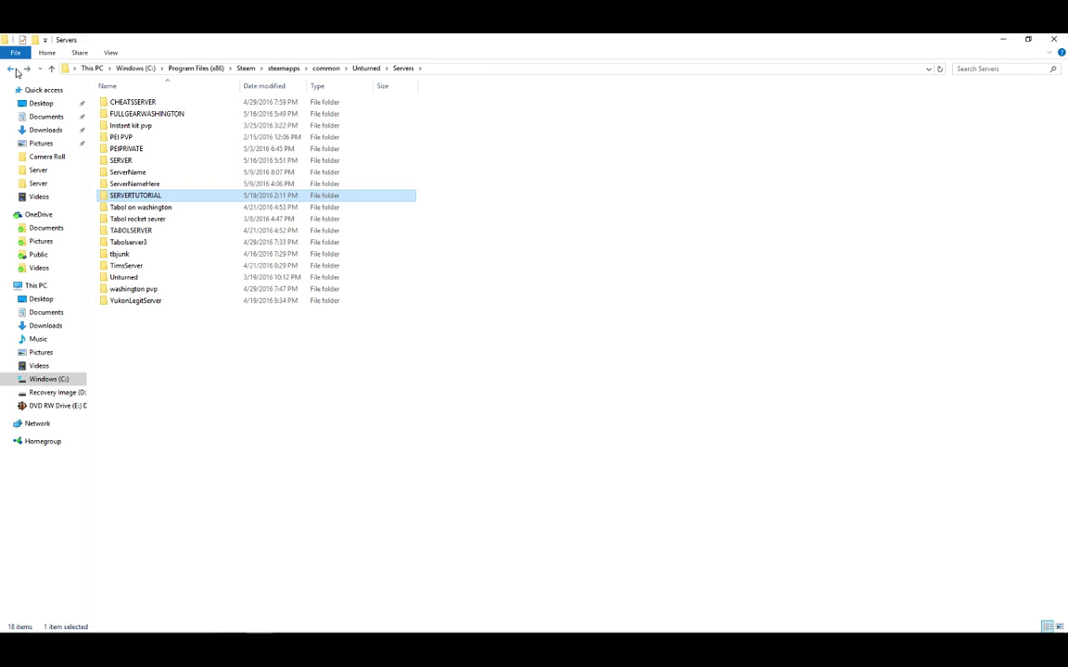
click(11, 70)
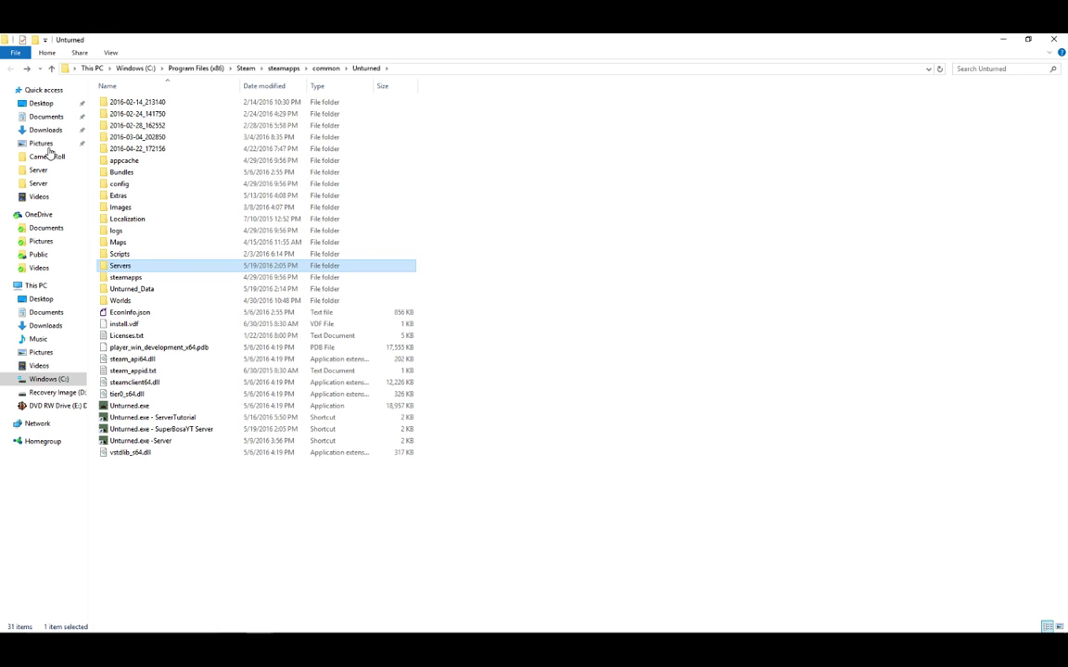
click(189, 431)
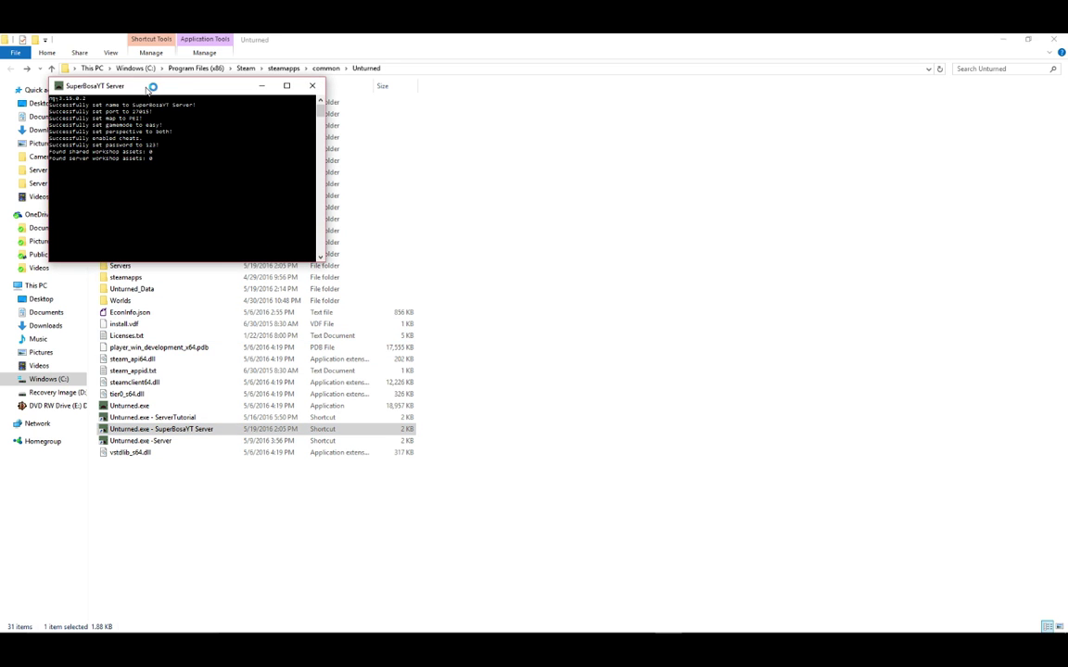
drag(167, 81, 906, 371)
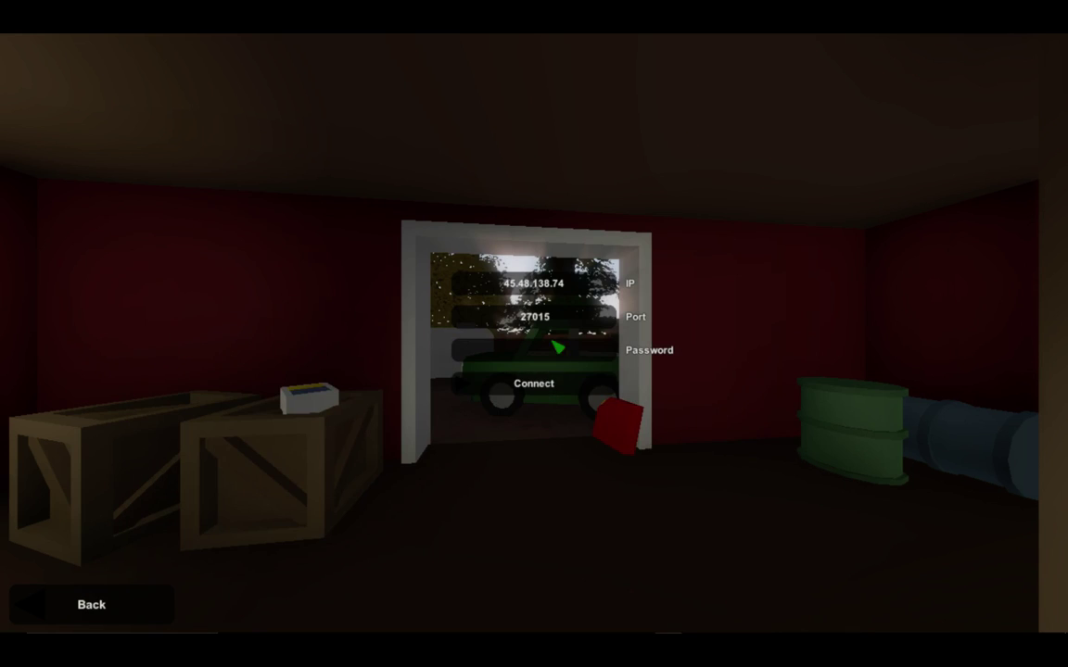
Enter the server password in the Password field and connect to the server.
click(557, 347)
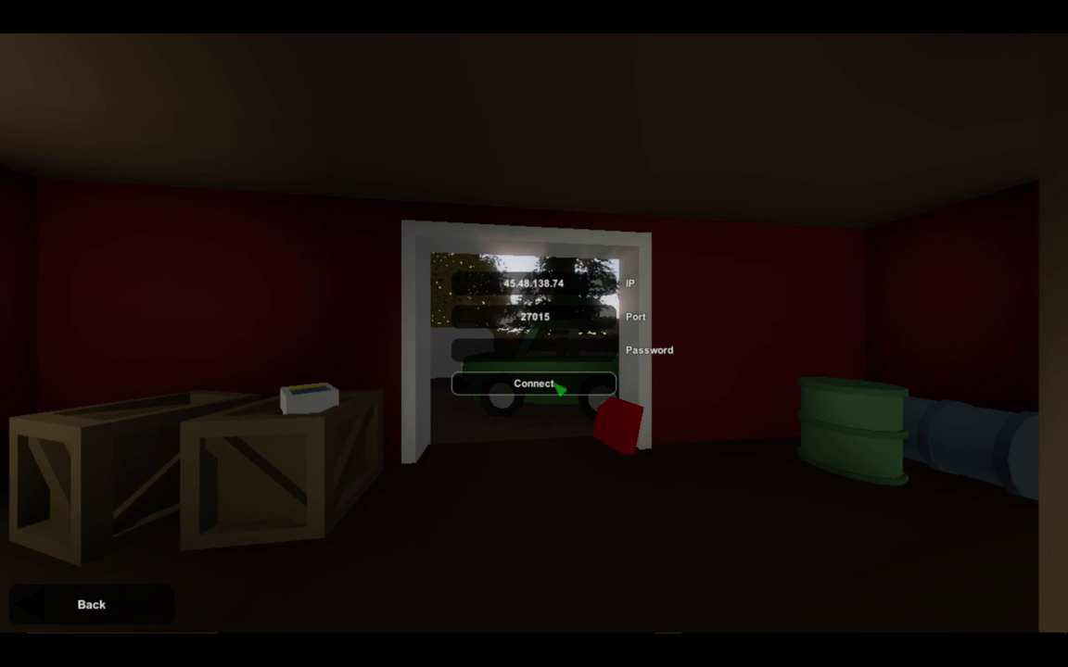
text(###)
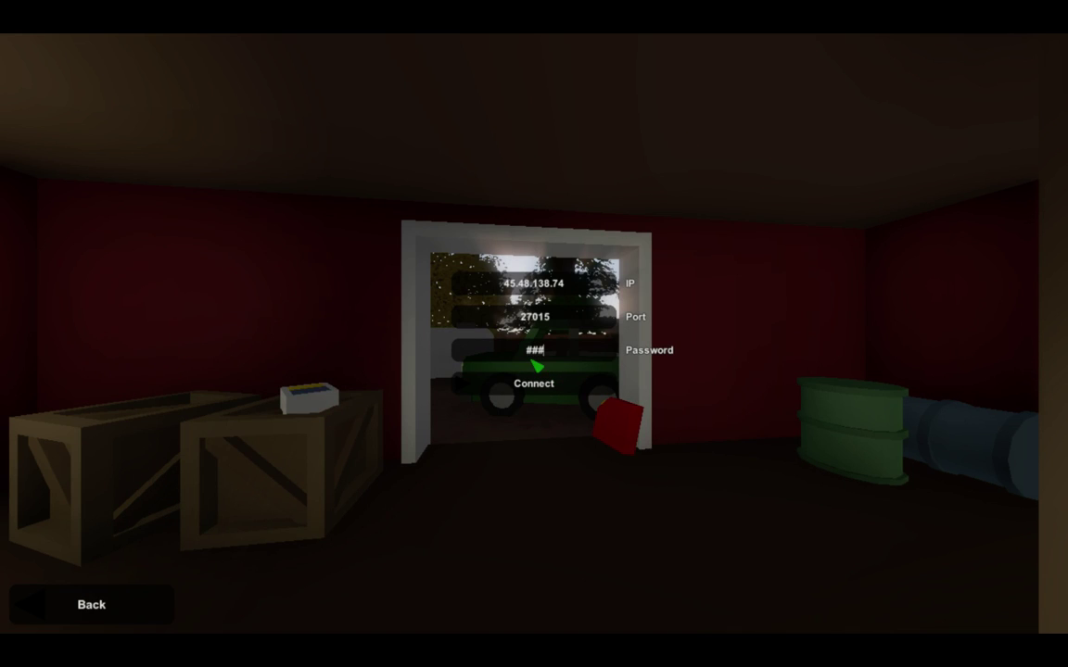
click(543, 387)
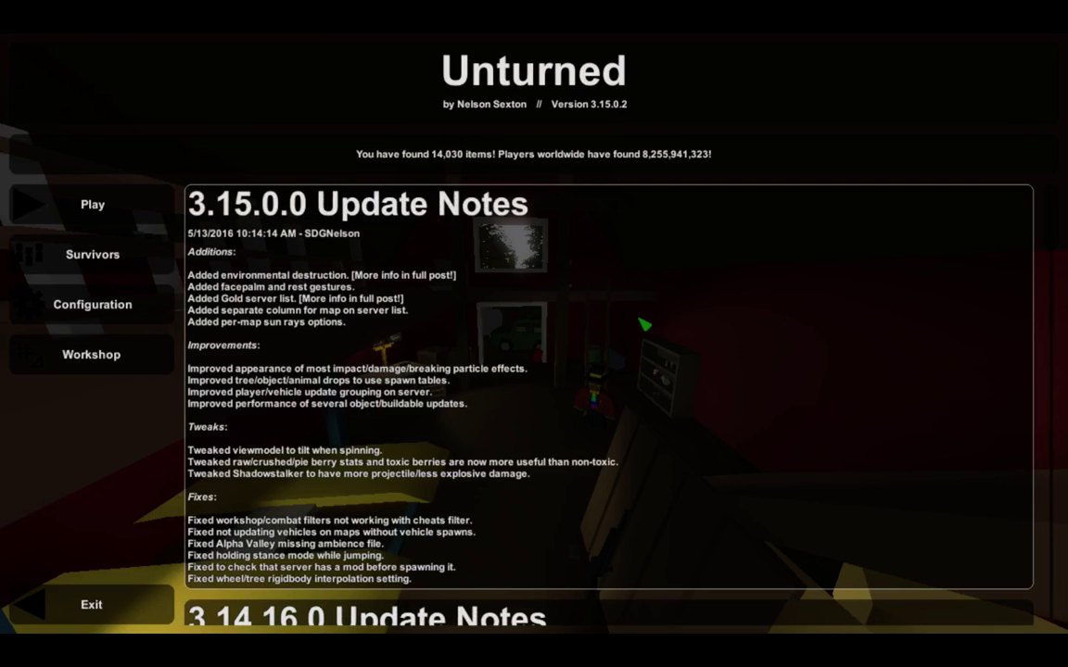
click(97, 208)
click(477, 391)
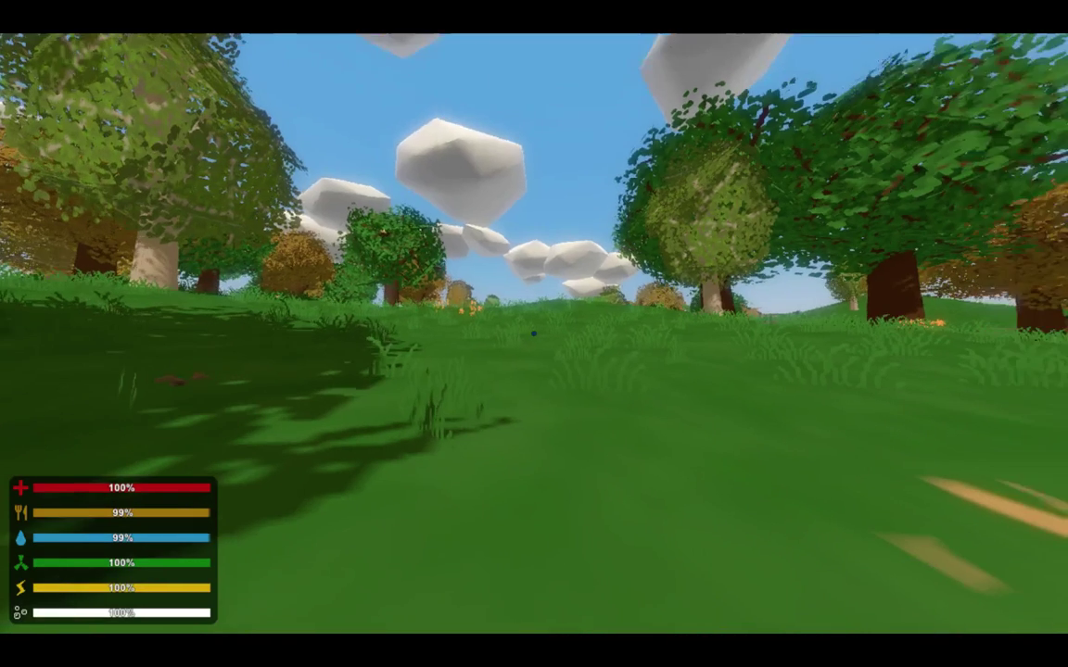
key(w)
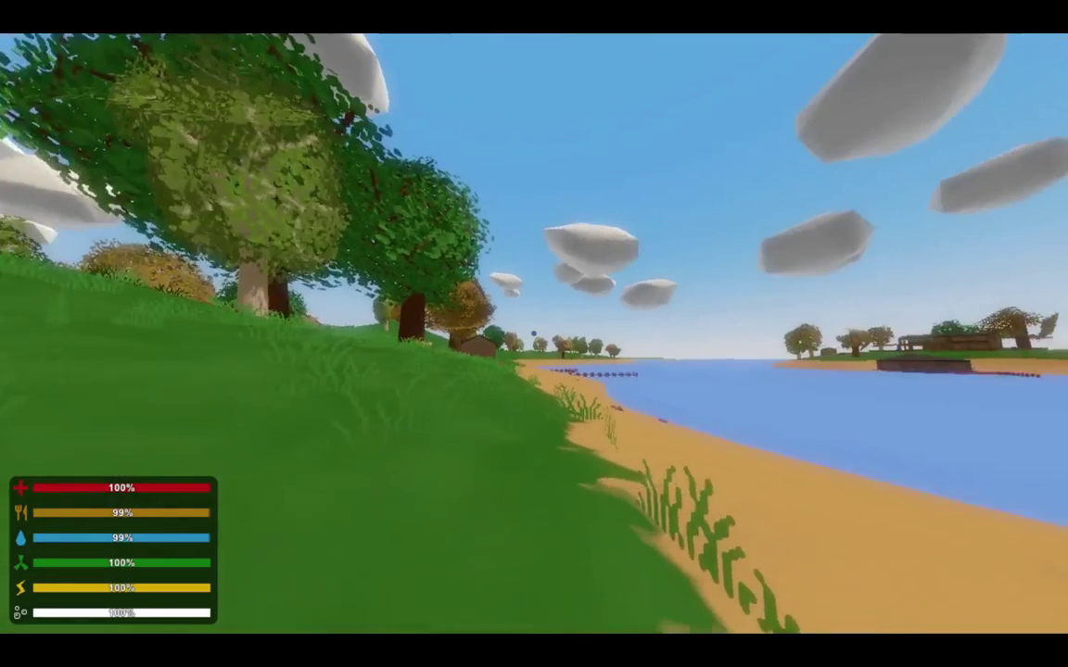
click(534, 334)
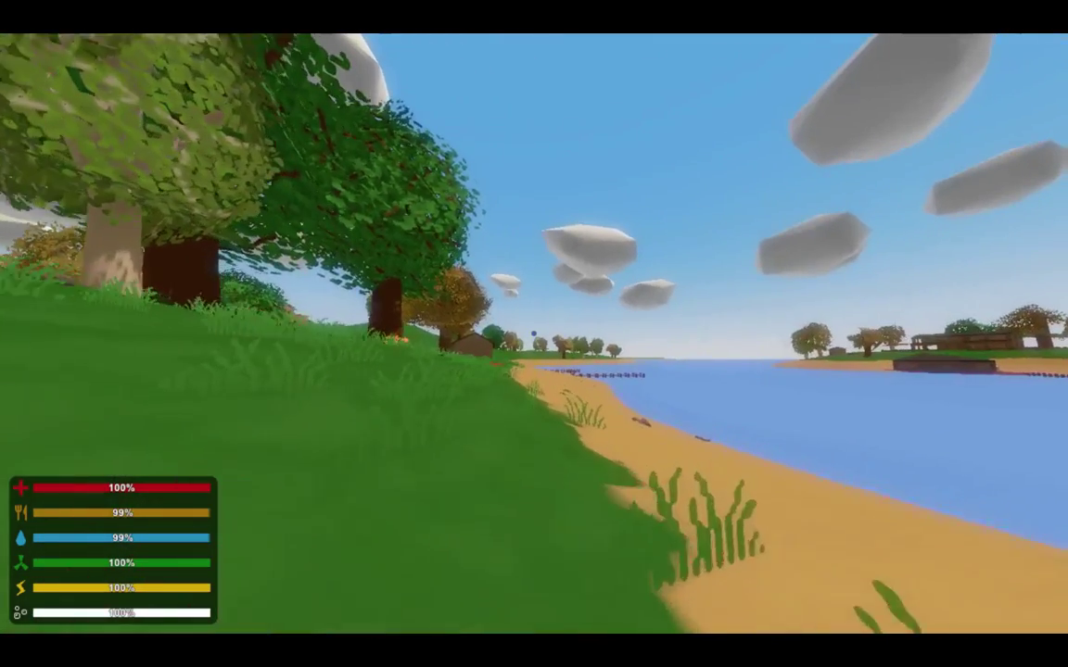
right_click(534, 334)
key(w)
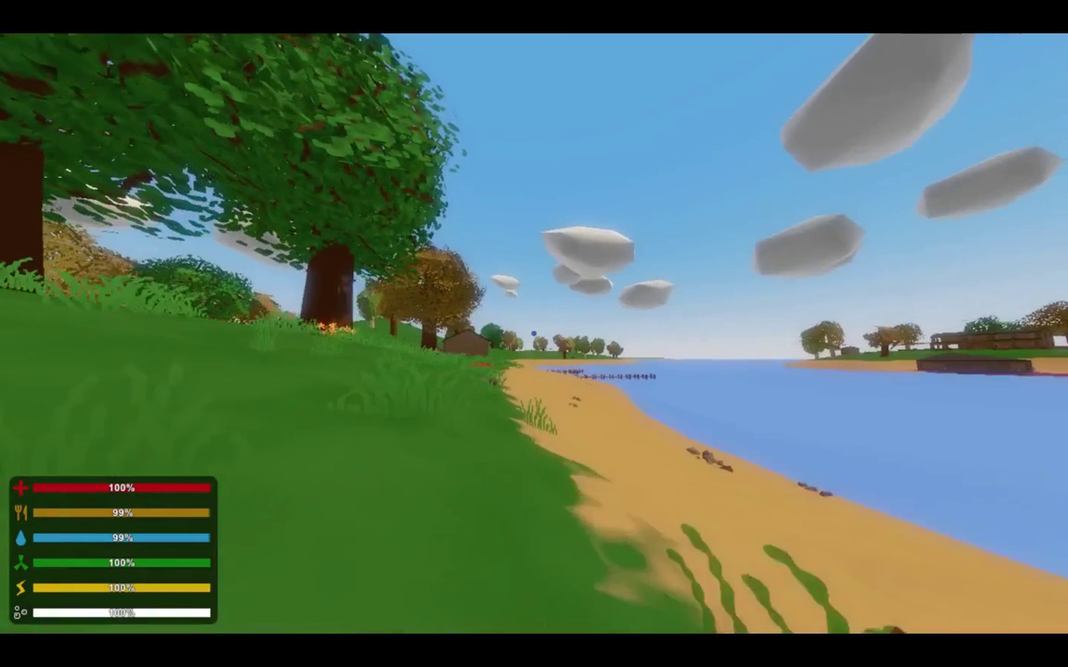
click(534, 334)
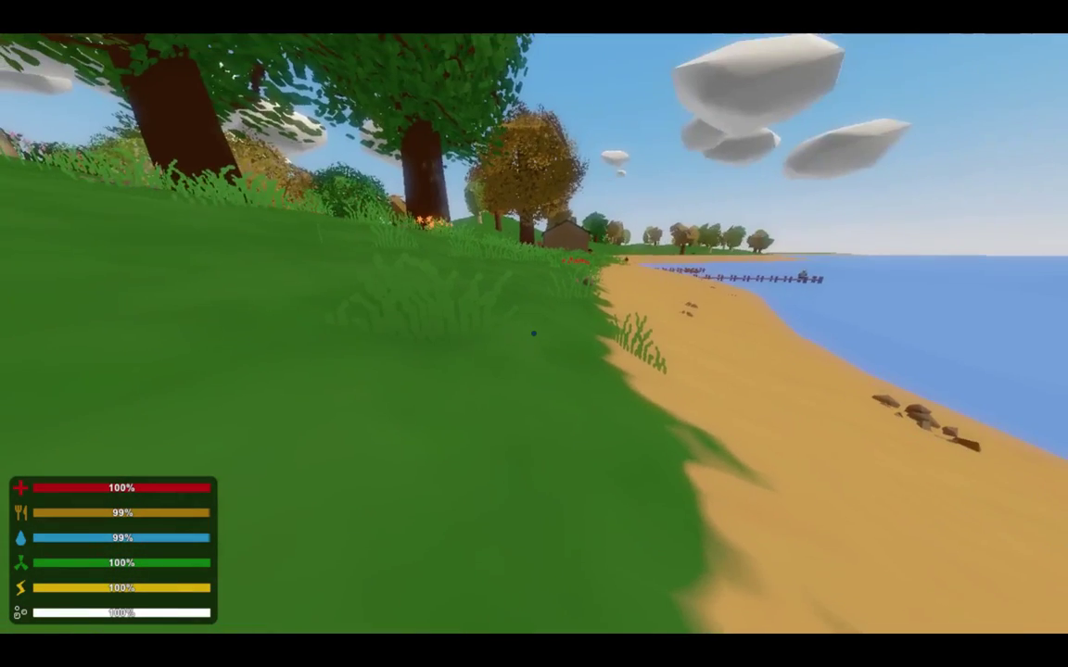
key(g)
key(g)
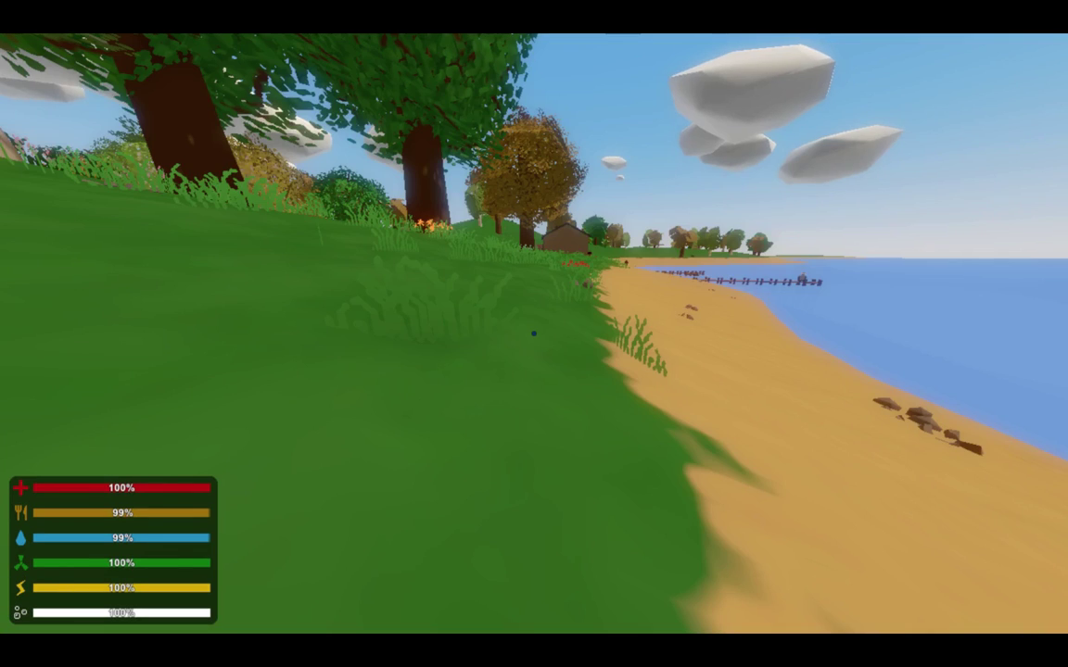
Send a chat give command for item 116 to spawn the rifle, correcting typos before sending.
key(j)
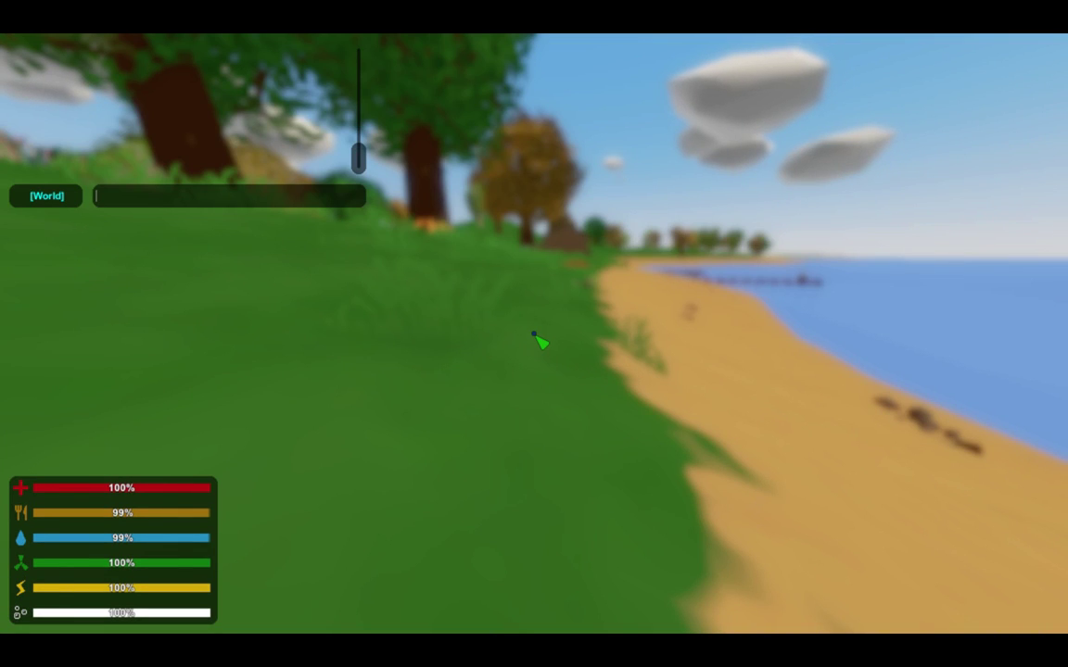
text(@g)
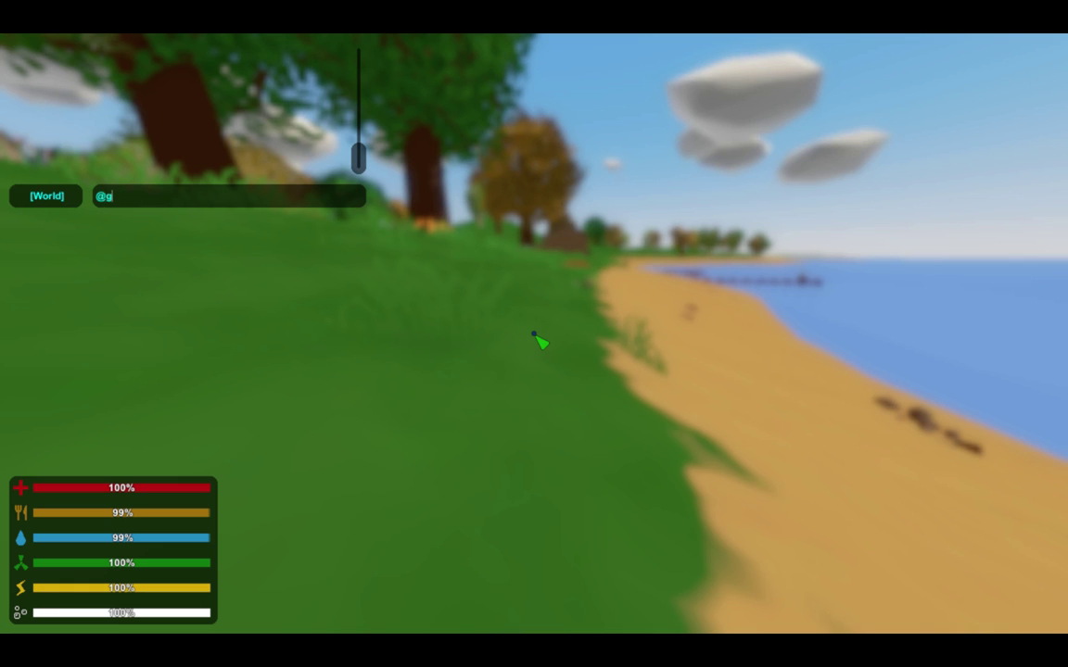
text(ive tabol)
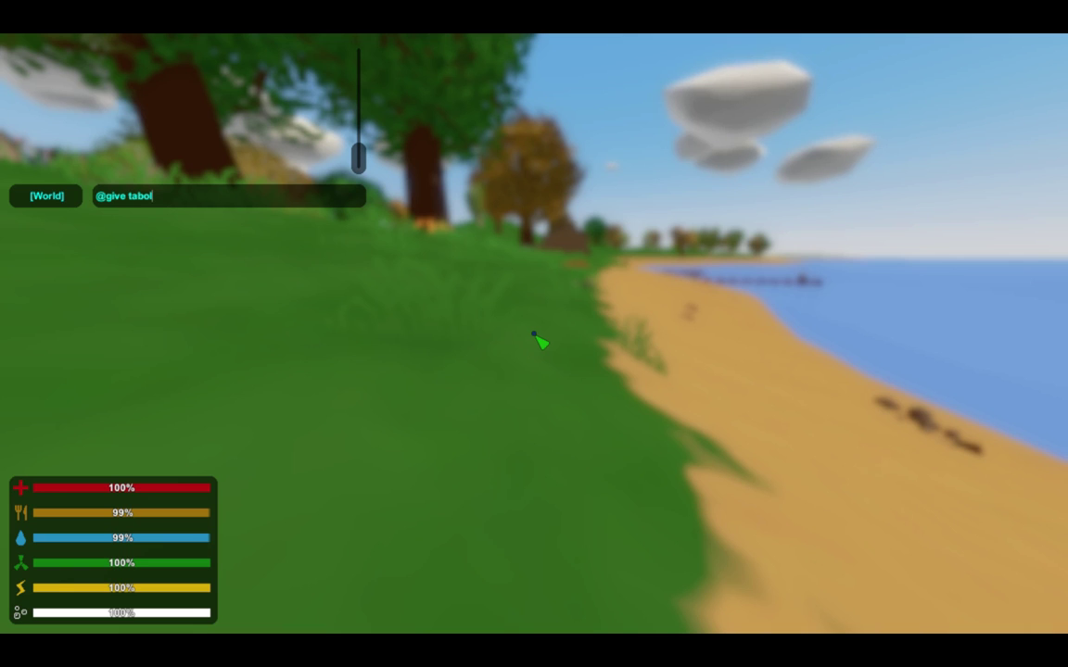
text(/)
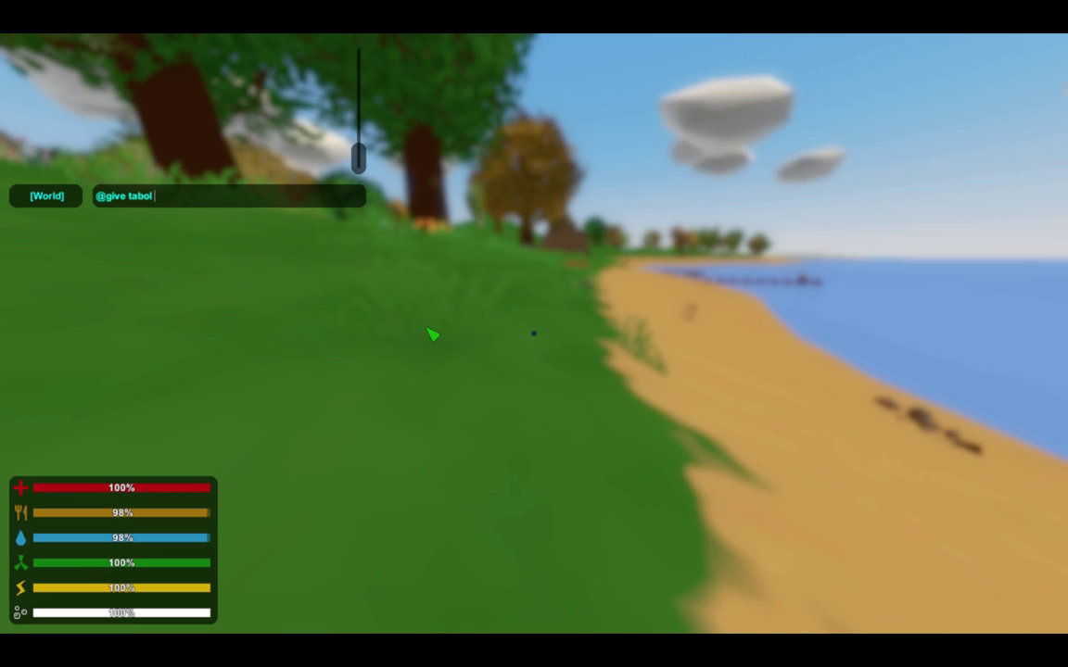
text( 116/)
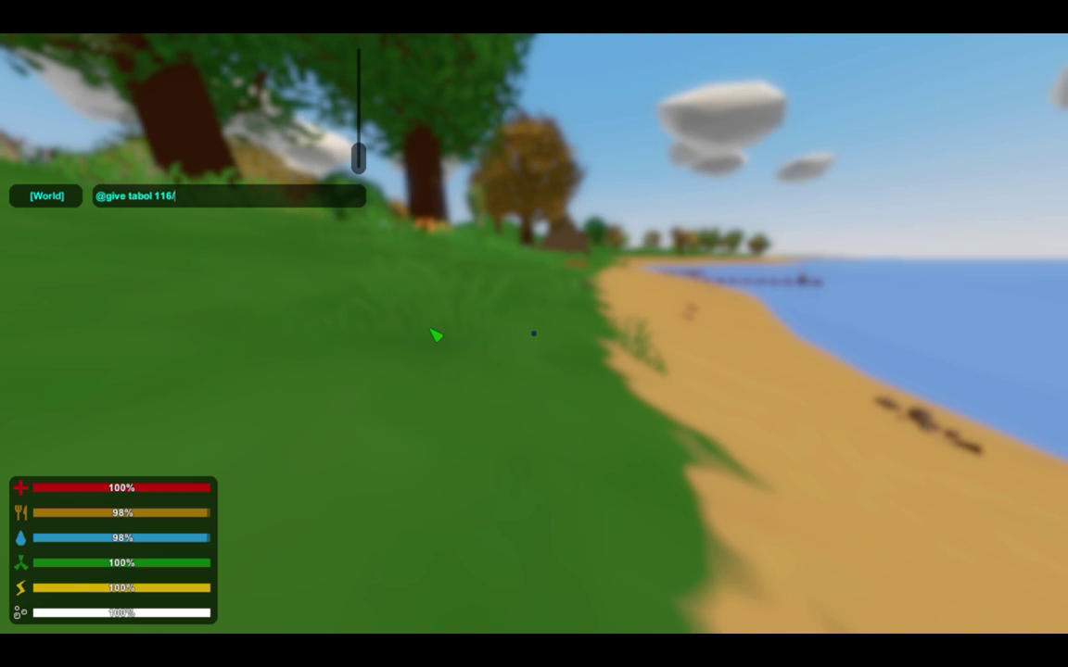
key(Return)
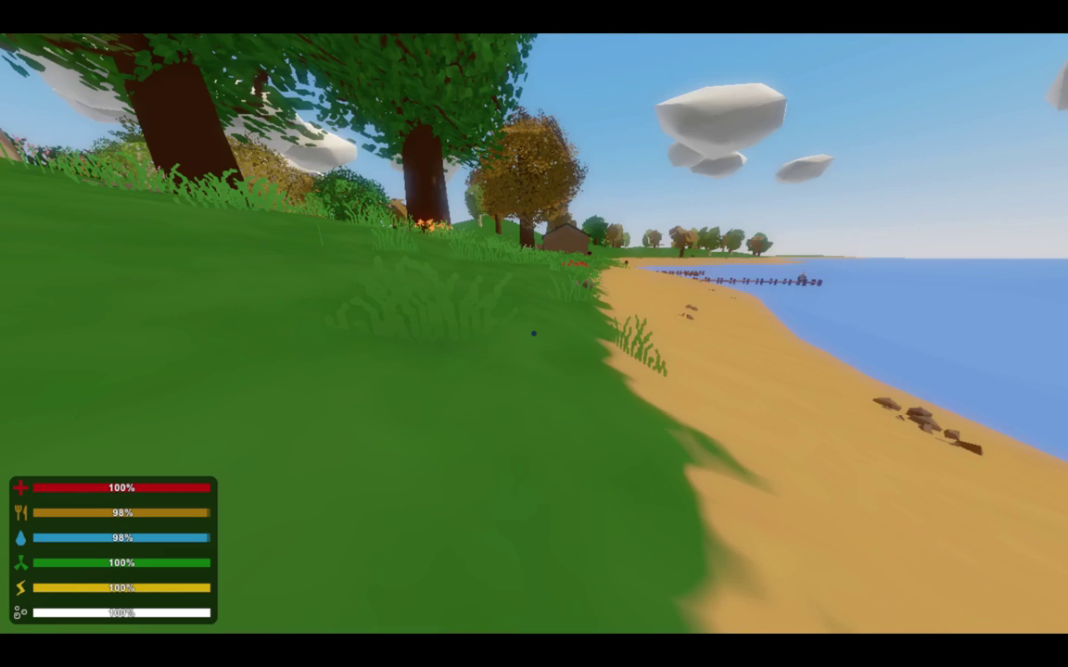
key(g)
text(g)
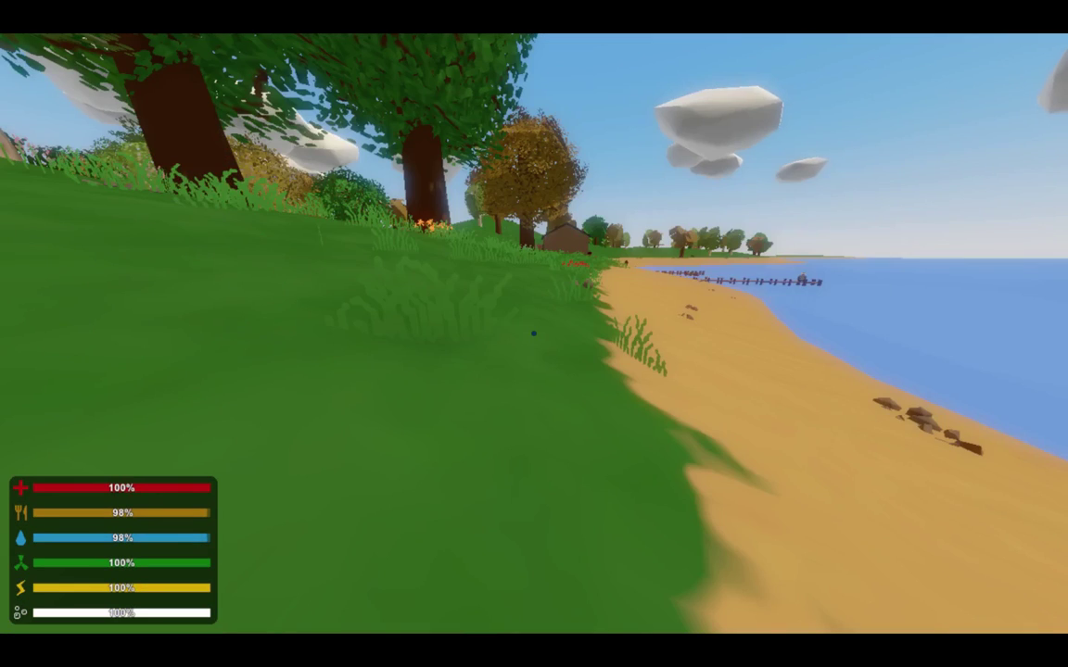
text(j/gi)
text(ve )
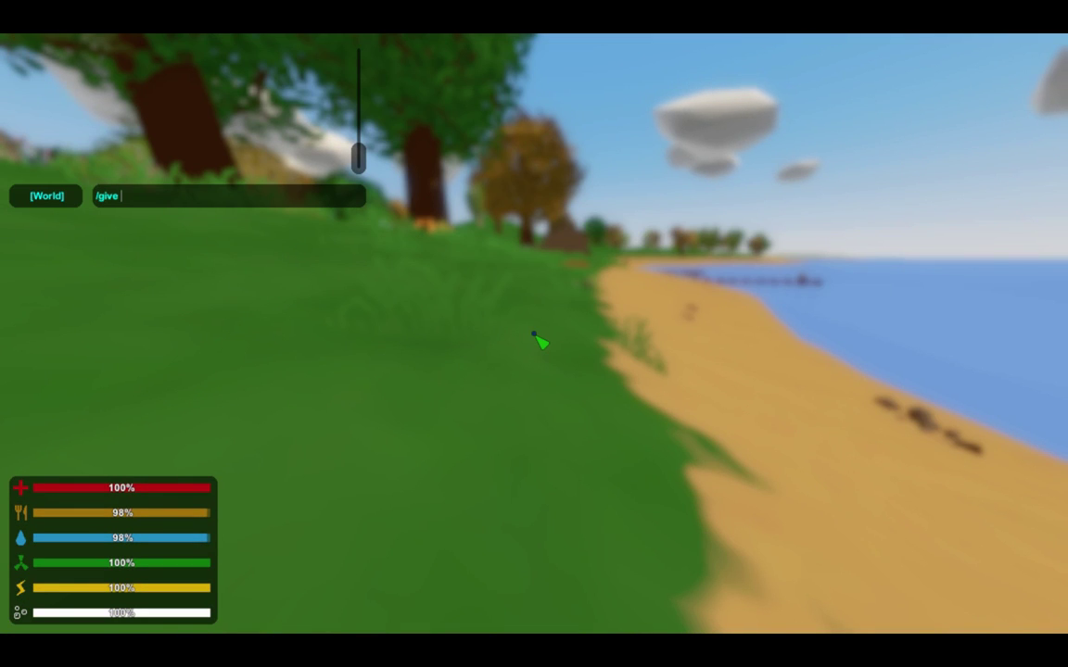
text(ta)
key(BackSpace)
key(BackSpace)
key(BackSpace)
key(BackSpace)
key(BackSpace)
key(BackSpace)
key(BackSpace)
key(BackSpace)
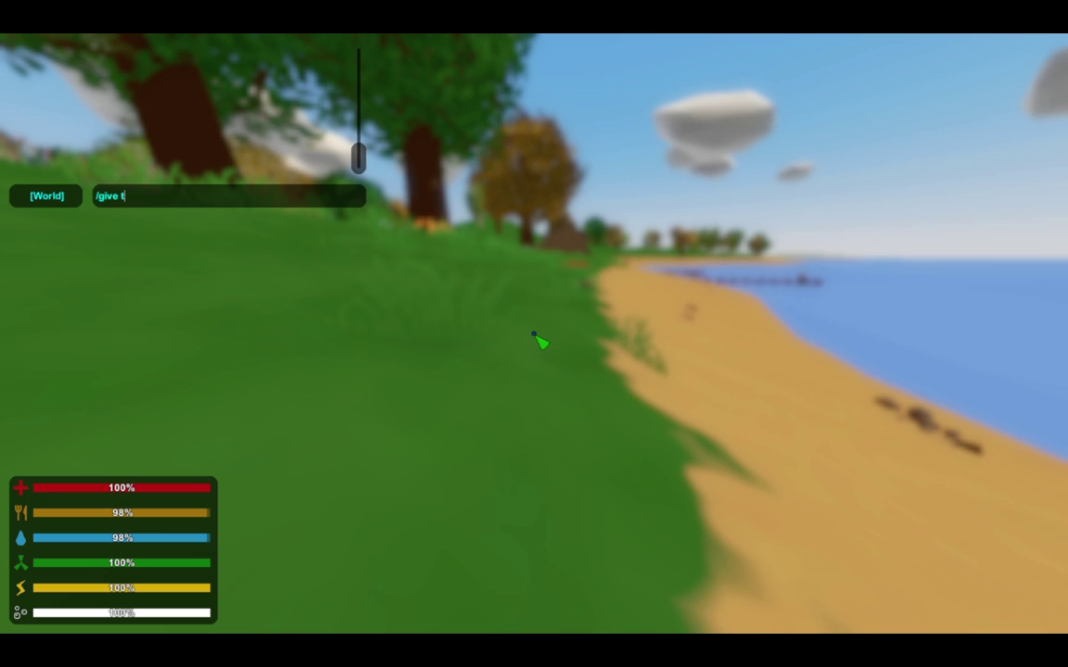
text(@)
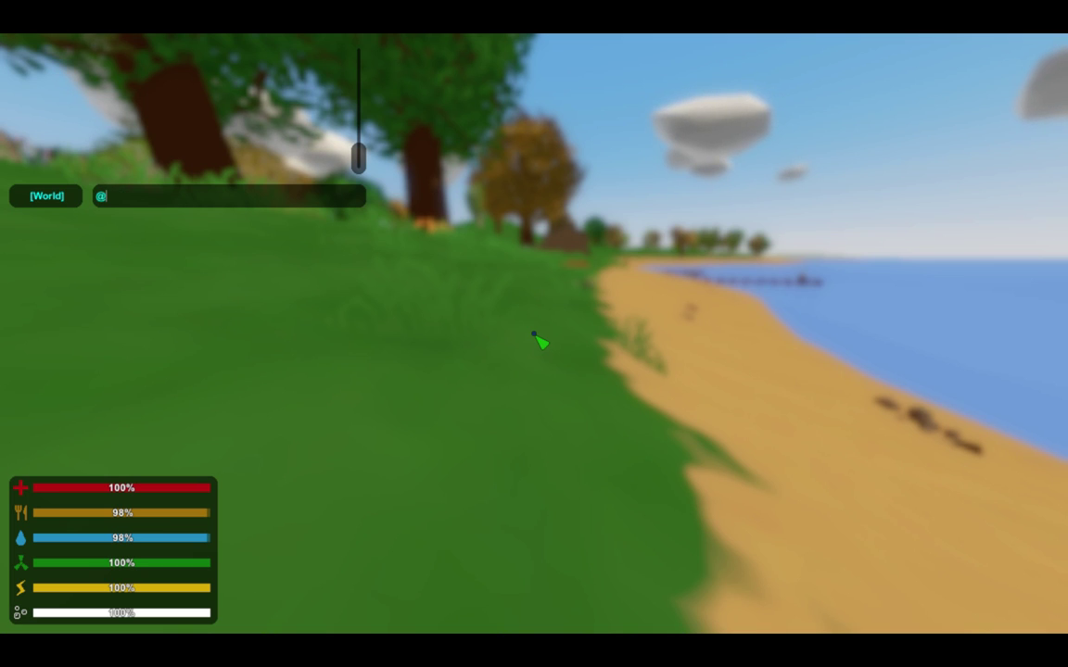
text(give tabol.)
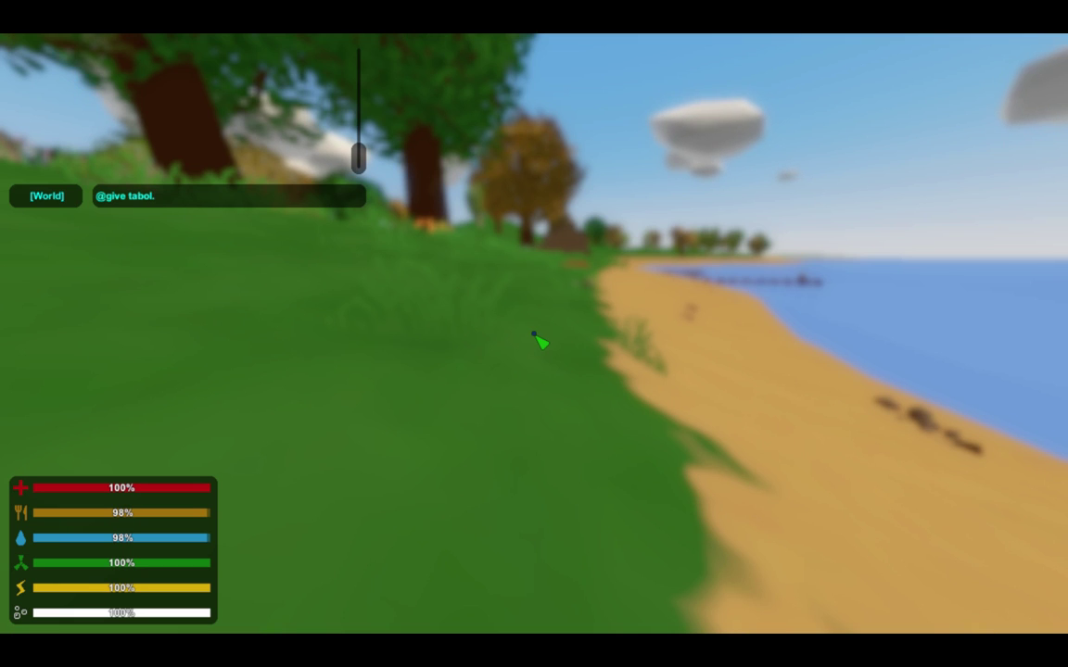
text(116)
key(BackSpace)
key(BackSpace)
key(BackSpace)
key(BackSpace)
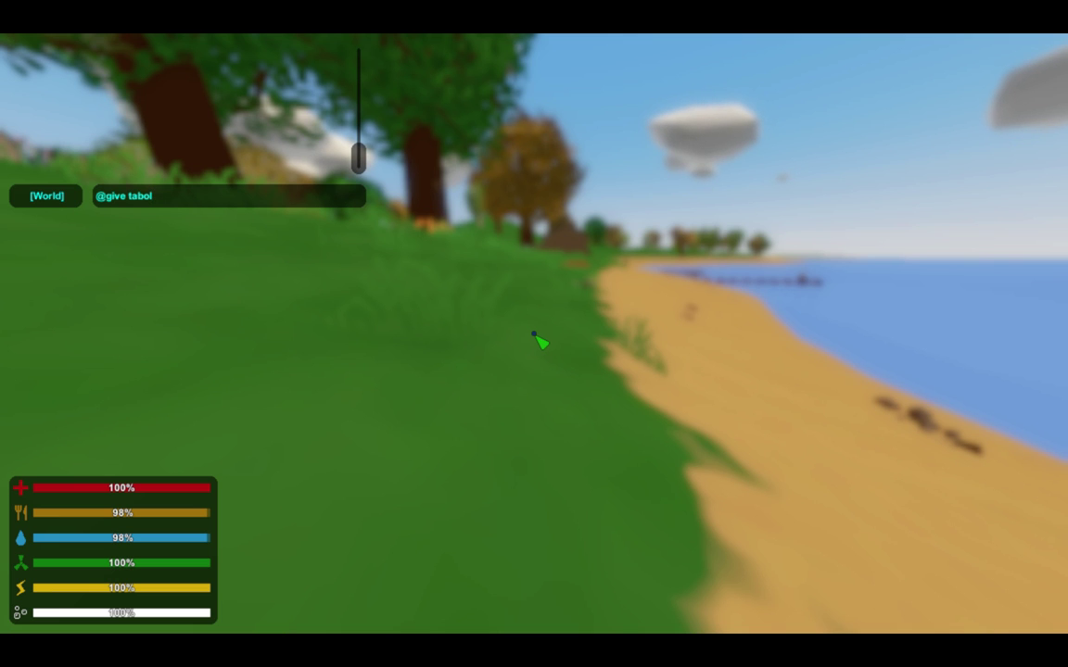
text(/116)
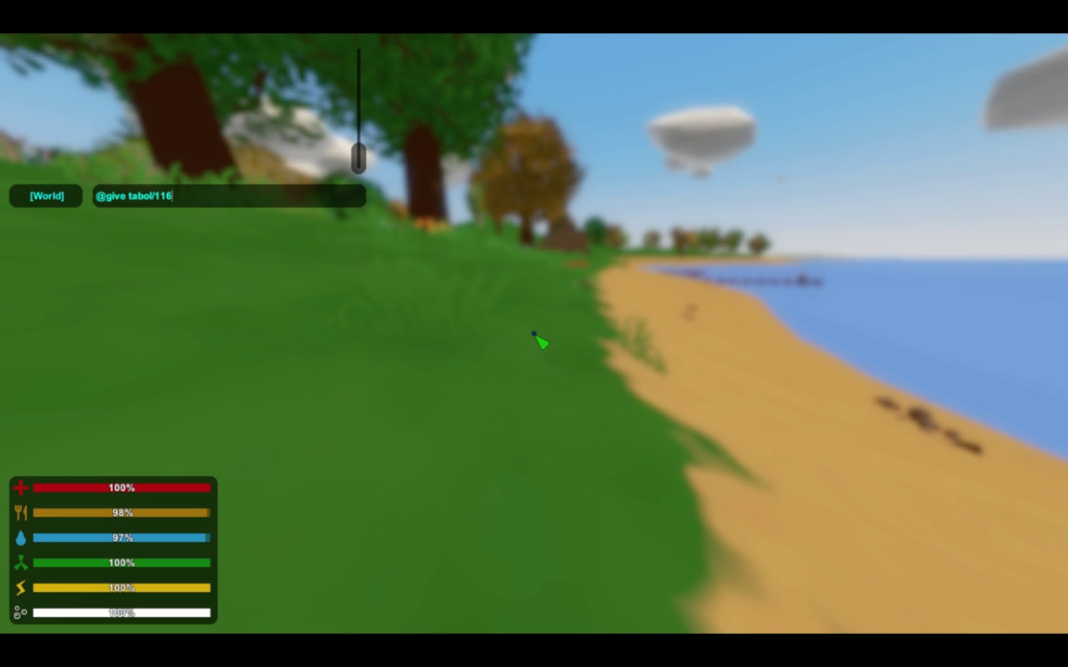
key(Return)
Equip and fire the rifle, partly aiming down sights, then exit the server to the main menu.
key(1)
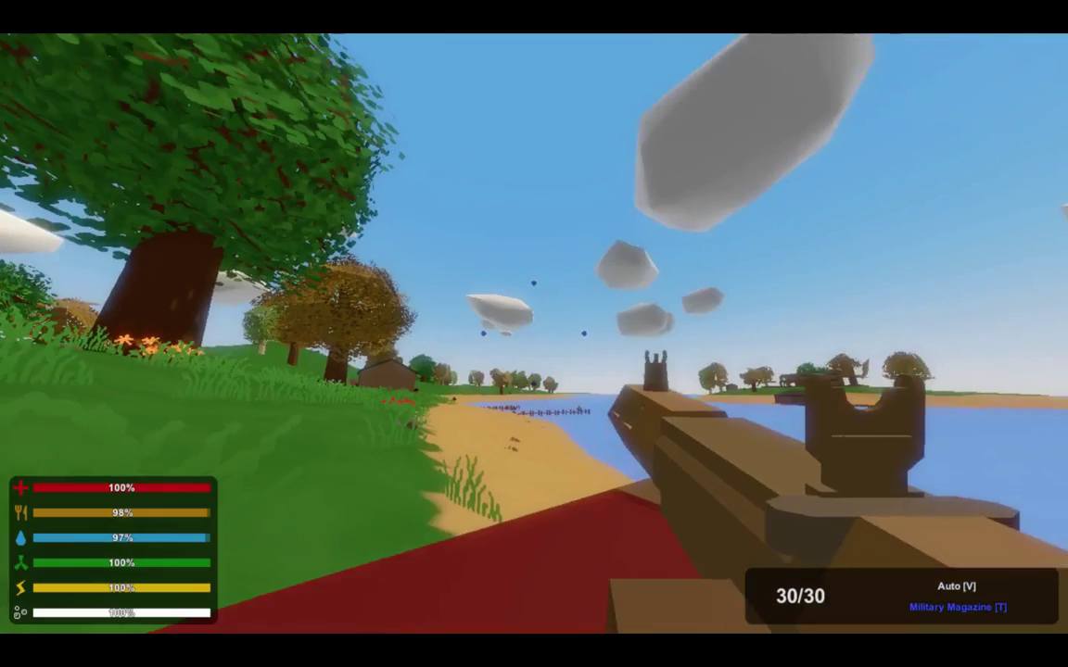
drag(534, 334, 534, 334)
click(533, 333)
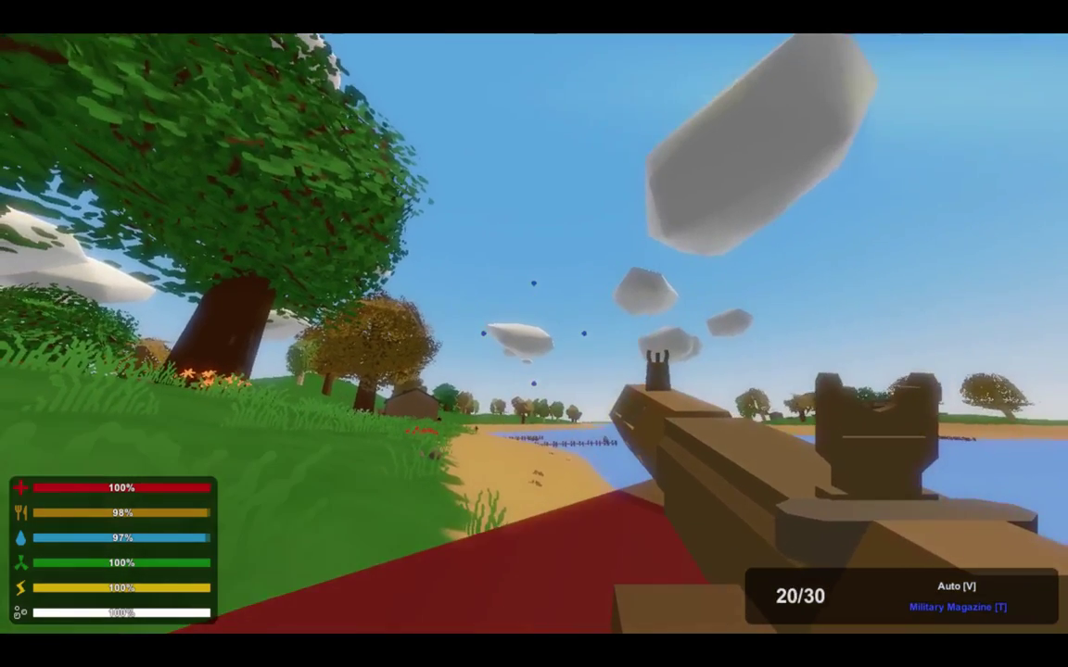
right_click(534, 334)
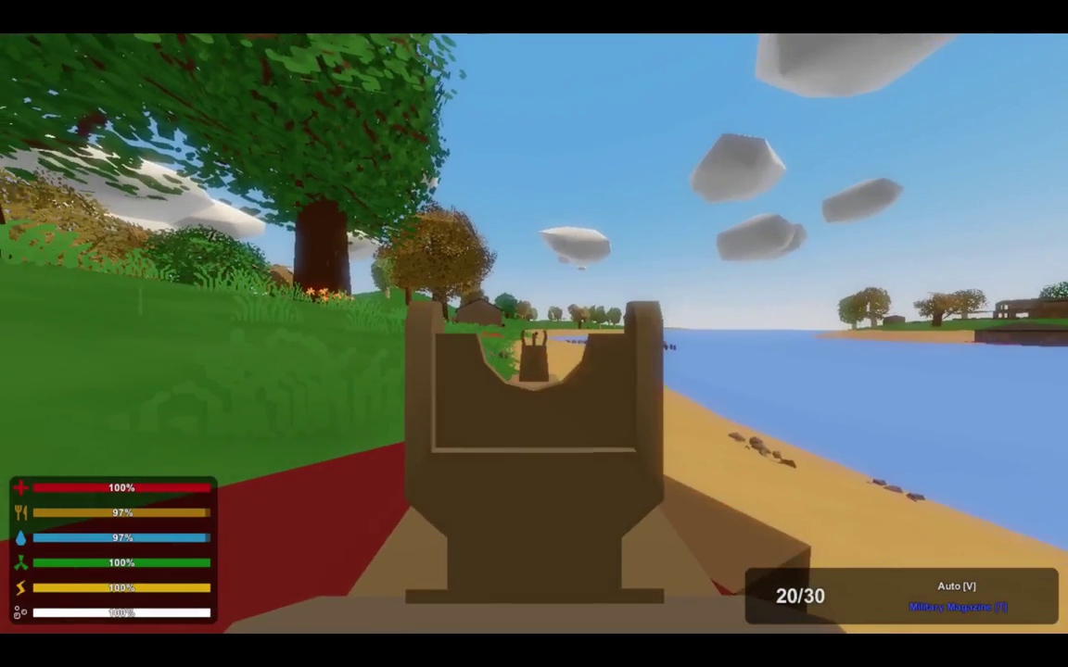
click(534, 334)
click(534, 334)
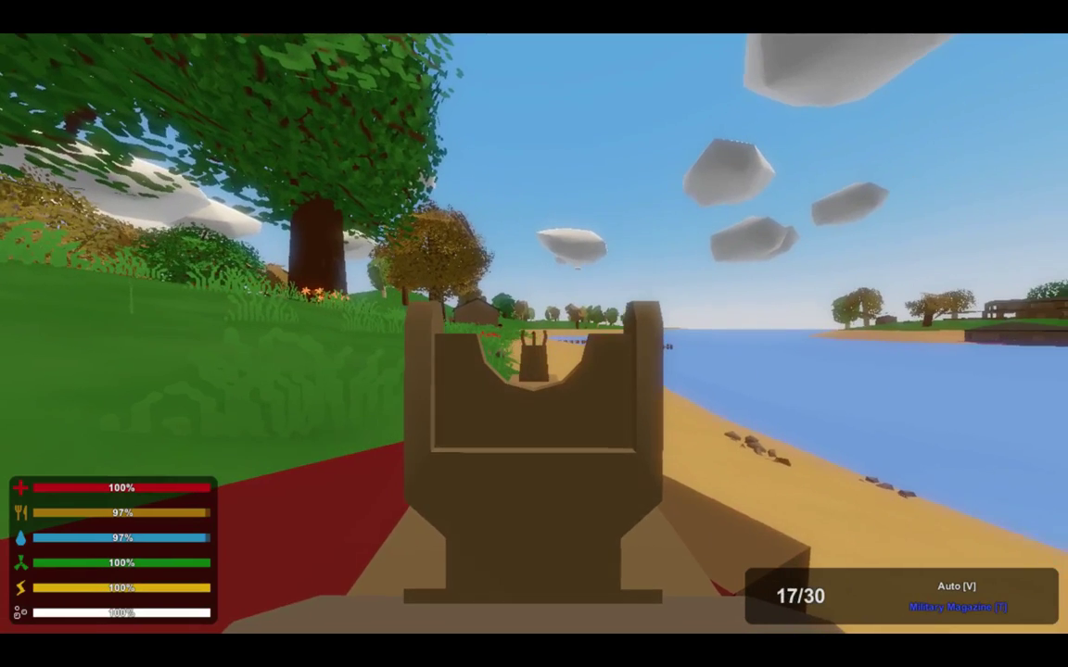
click(534, 333)
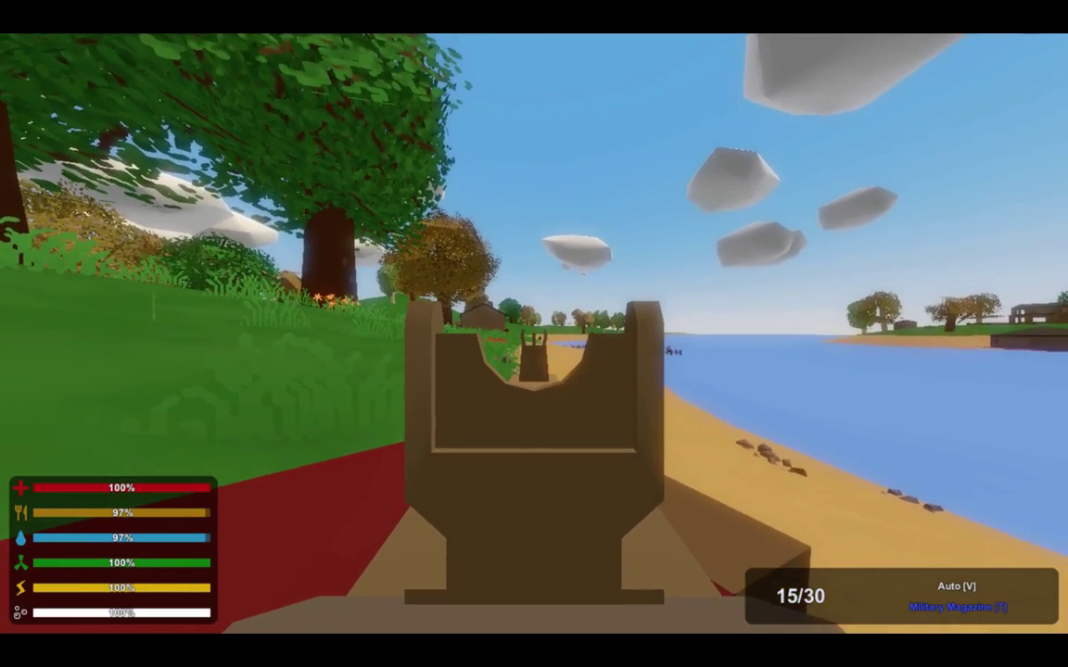
click(534, 334)
right_click(534, 333)
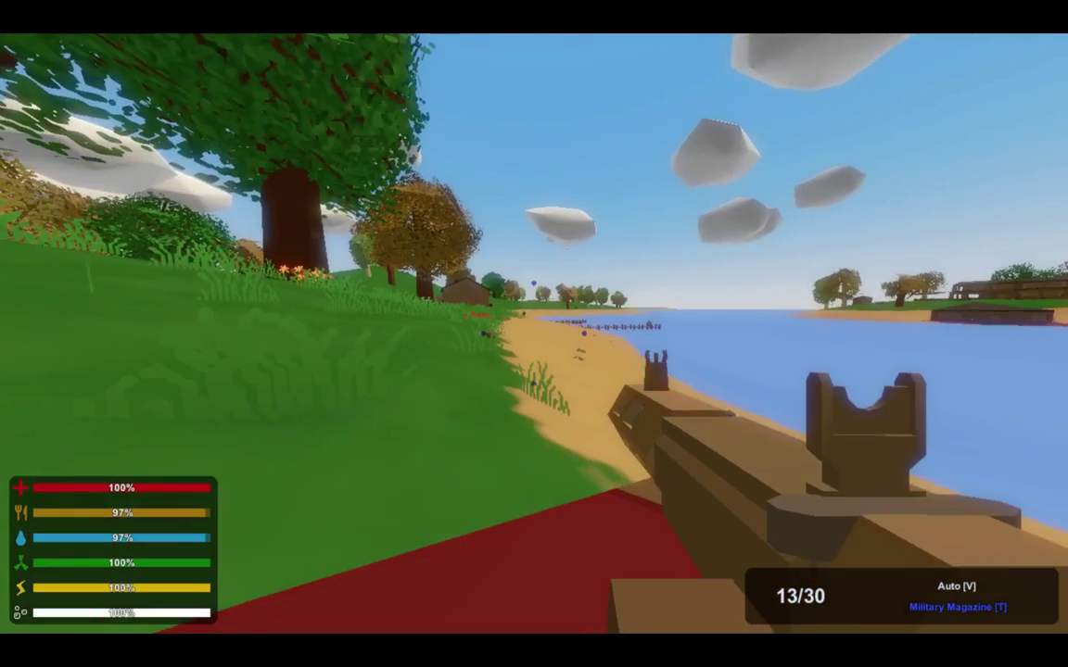
key(Escape)
click(533, 480)
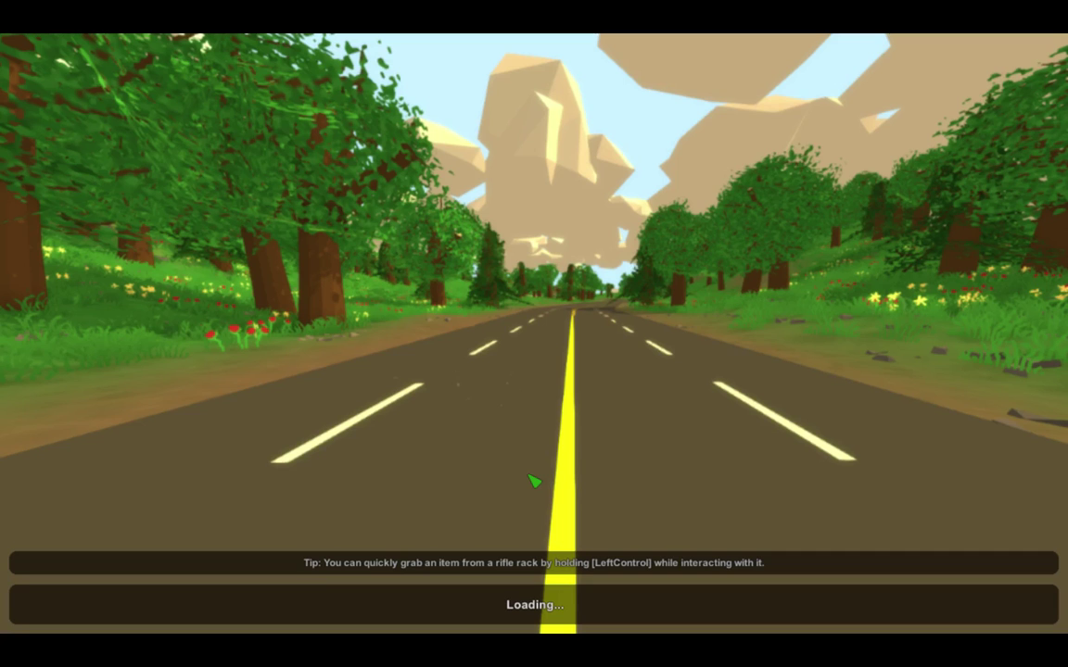